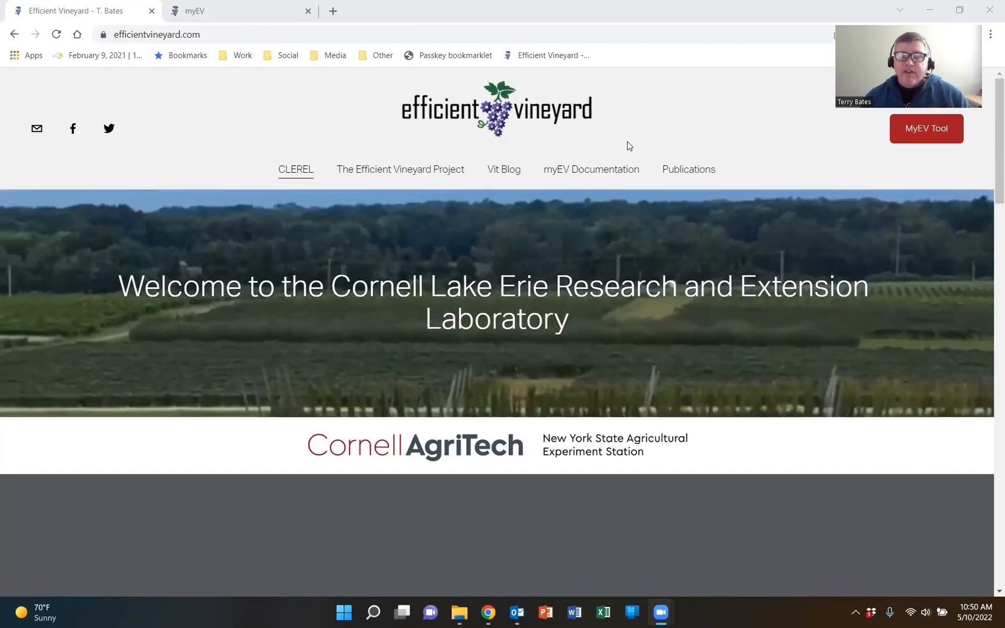
Step: Open the myEV documentation page and look through its tutorial videos, from Log In down to Copy Dataset
{"action": "left_click", "coordinate": [601, 173]}
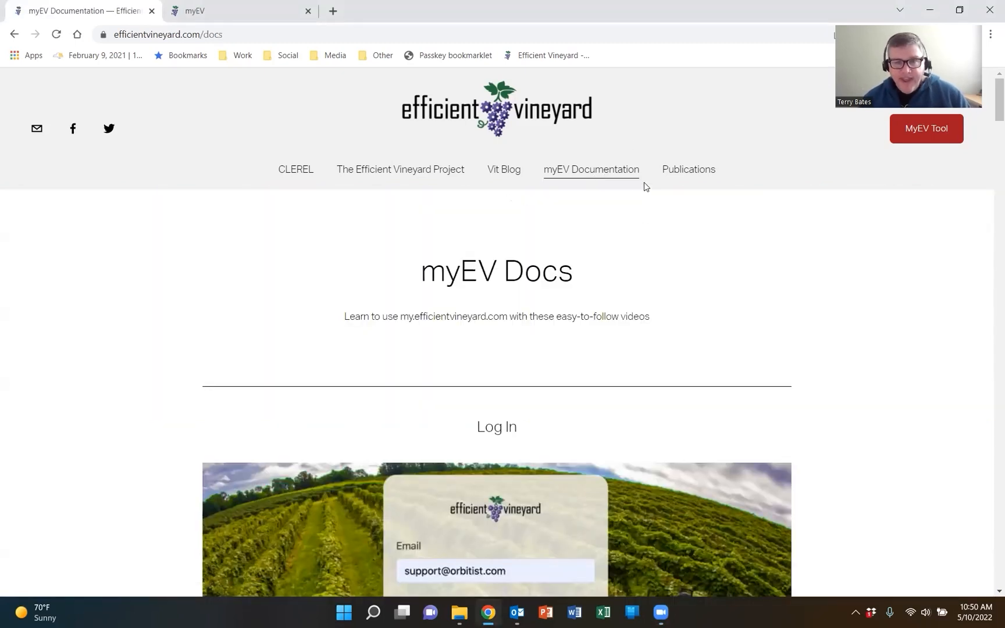
{"action": "scroll", "coordinate": [616, 227], "scroll_direction": "down", "scroll_amount": 1}
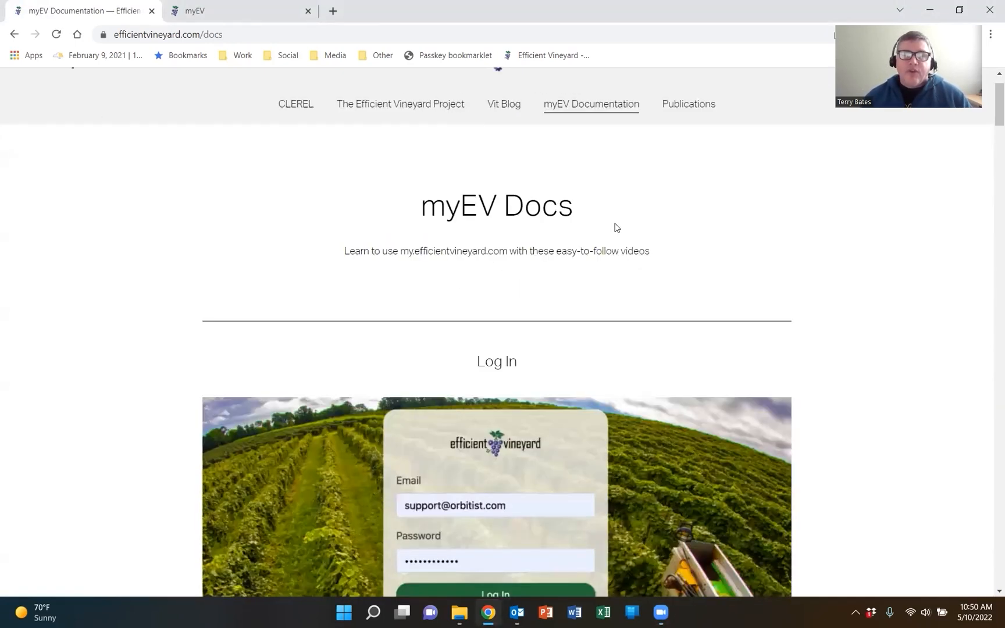
{"action": "scroll", "coordinate": [617, 227], "scroll_direction": "down", "scroll_amount": 2}
{"action": "scroll", "coordinate": [616, 227], "scroll_direction": "down", "scroll_amount": 2}
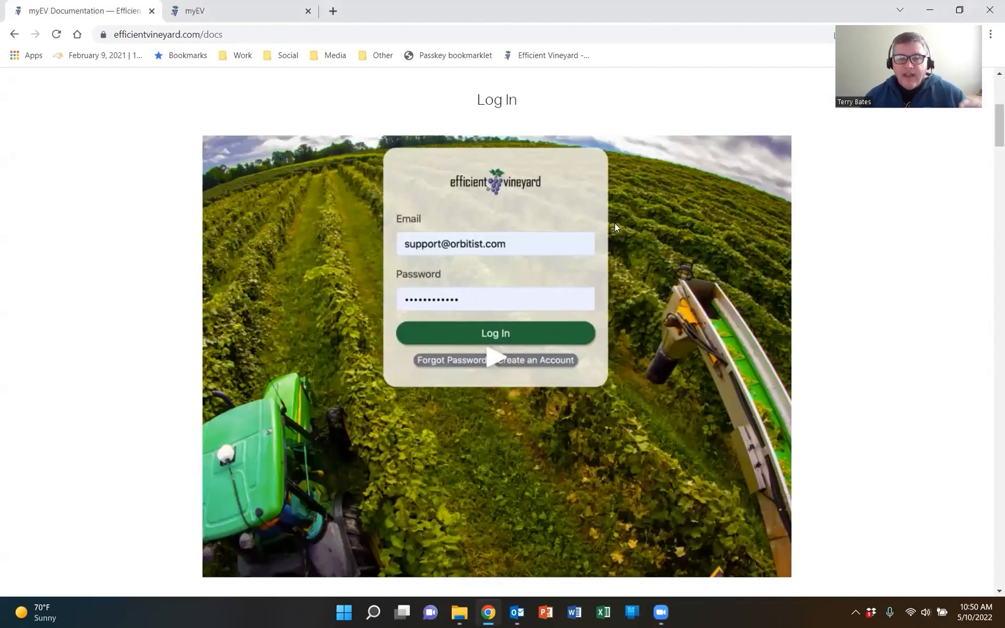
{"action": "scroll", "coordinate": [614, 226], "scroll_direction": "down", "scroll_amount": 1}
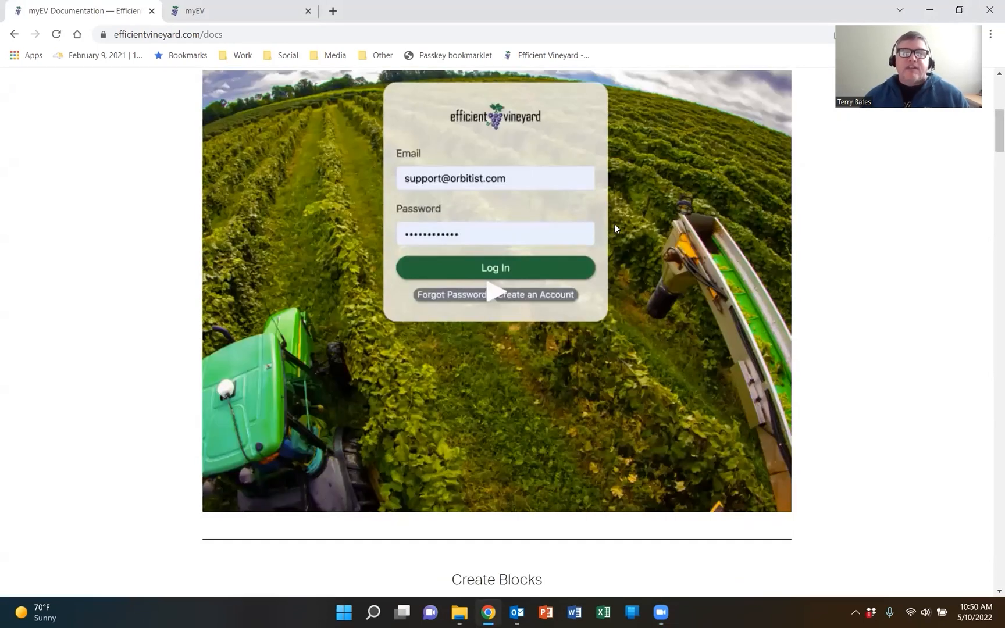
{"action": "scroll", "coordinate": [614, 229], "scroll_direction": "up", "scroll_amount": 1}
{"action": "scroll", "coordinate": [615, 228], "scroll_direction": "down", "scroll_amount": 1}
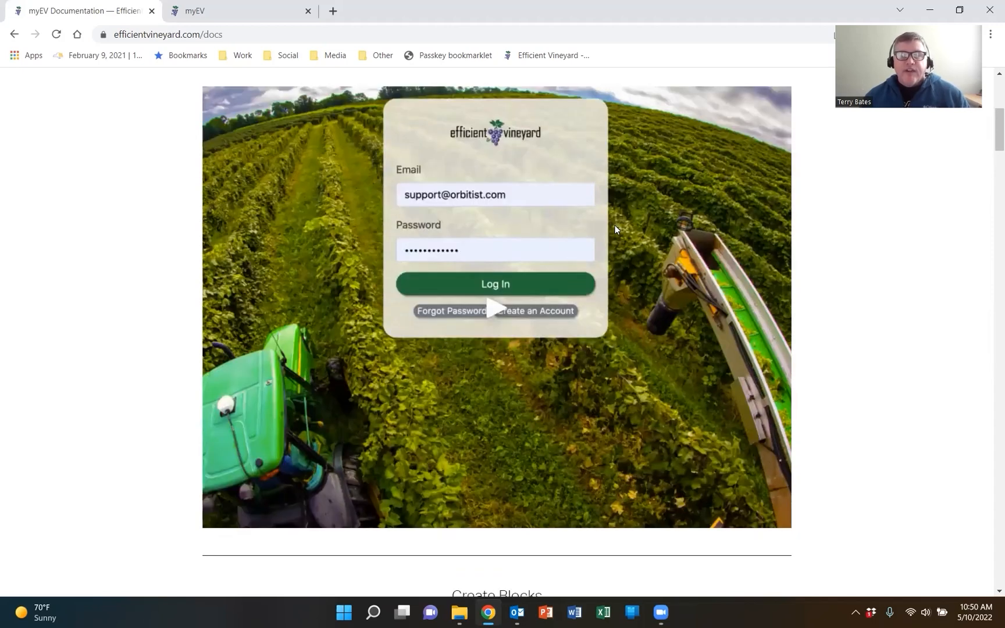
{"action": "scroll", "coordinate": [613, 228], "scroll_direction": "down", "scroll_amount": 13}
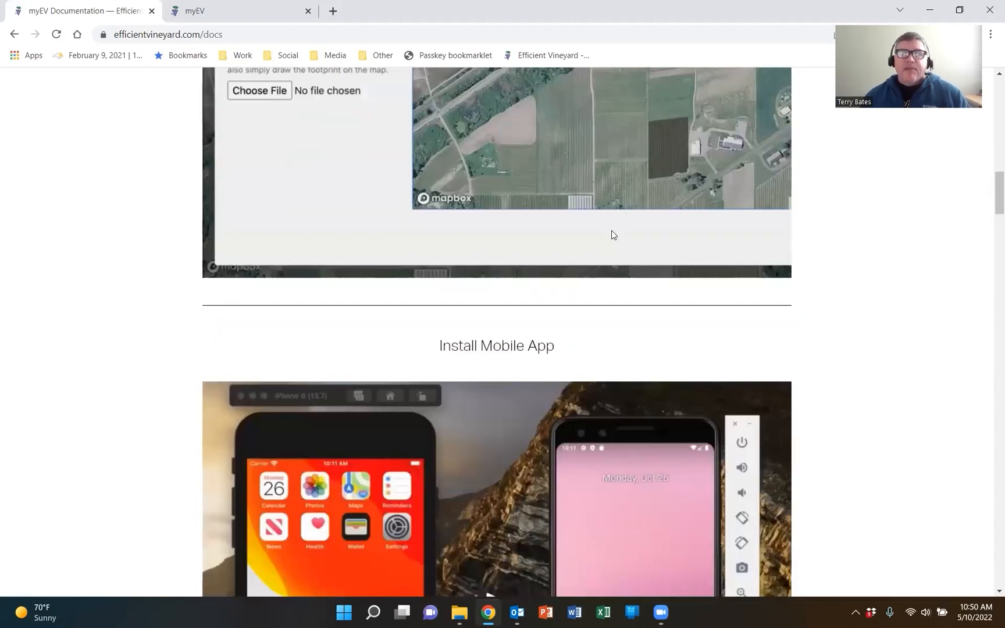
{"action": "scroll", "coordinate": [612, 234], "scroll_direction": "down", "scroll_amount": 4}
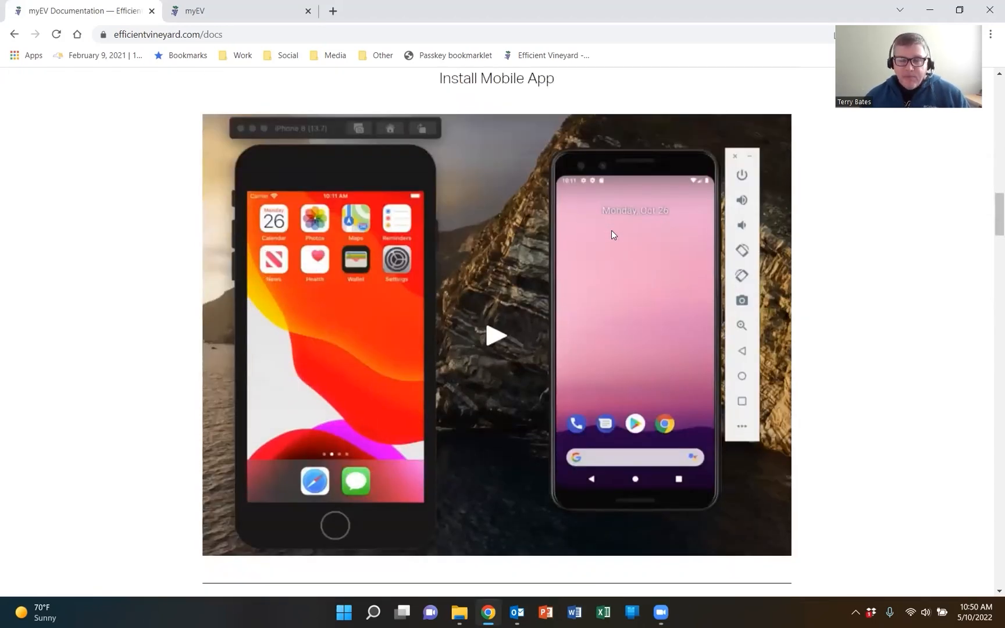
{"action": "scroll", "coordinate": [612, 234], "scroll_direction": "down", "scroll_amount": 7}
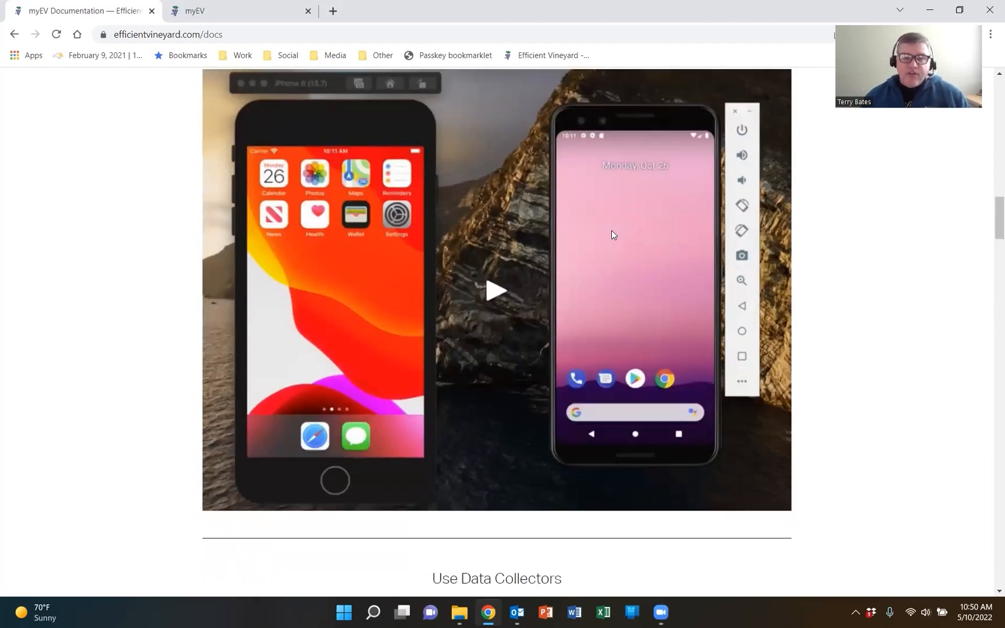
{"action": "scroll", "coordinate": [611, 234], "scroll_direction": "down", "scroll_amount": 3}
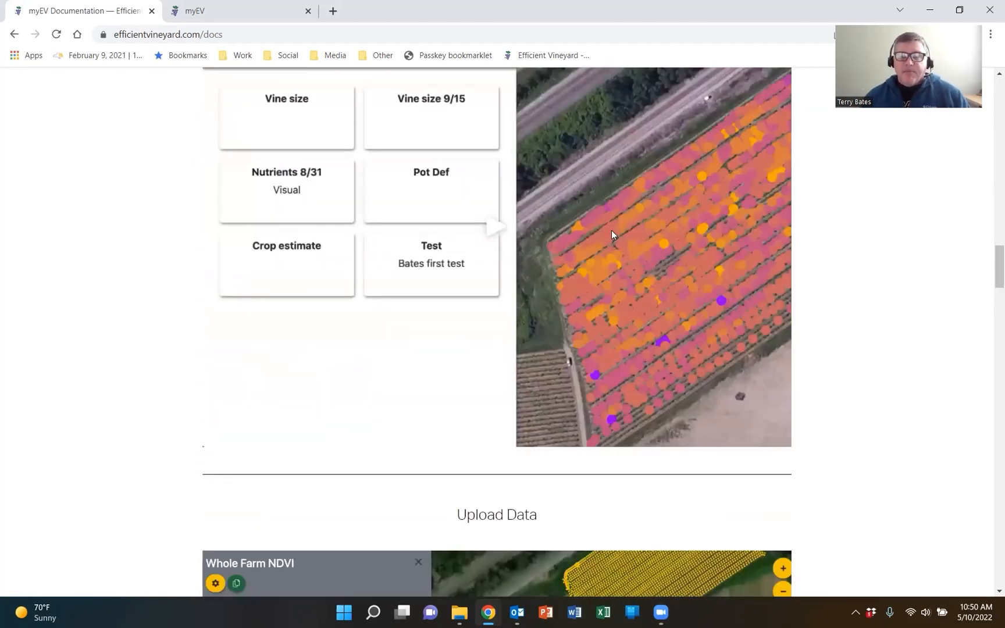
{"action": "scroll", "coordinate": [612, 234], "scroll_direction": "down", "scroll_amount": 6}
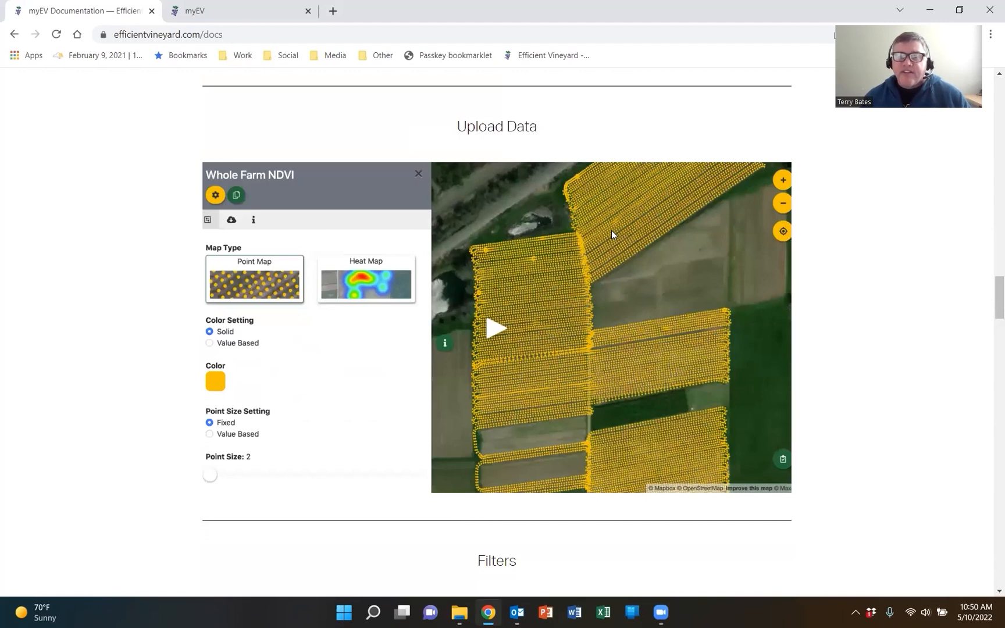
{"action": "scroll", "coordinate": [612, 235], "scroll_direction": "down", "scroll_amount": 11}
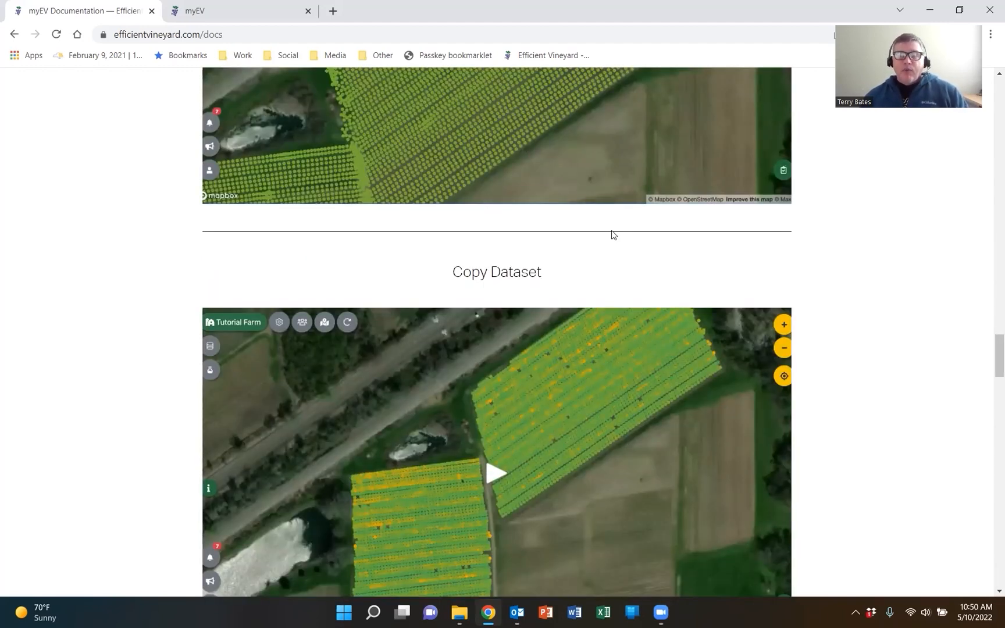
Step: Switch to the myEV tool and examine the E_Late May Shoot Count dataset on the vineyard map
{"action": "left_click", "coordinate": [242, 12]}
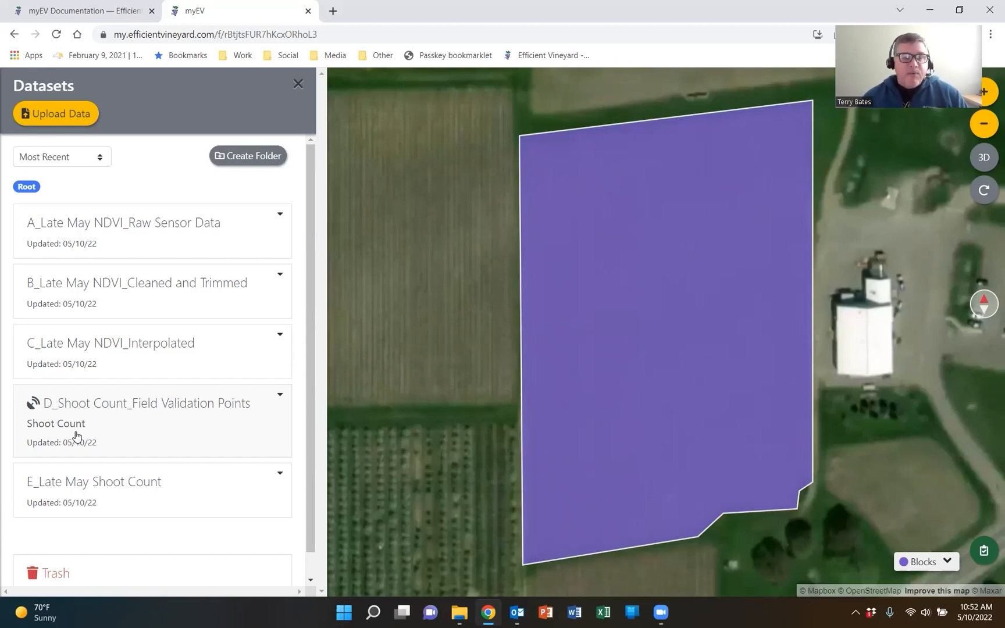
{"action": "left_click", "coordinate": [108, 495]}
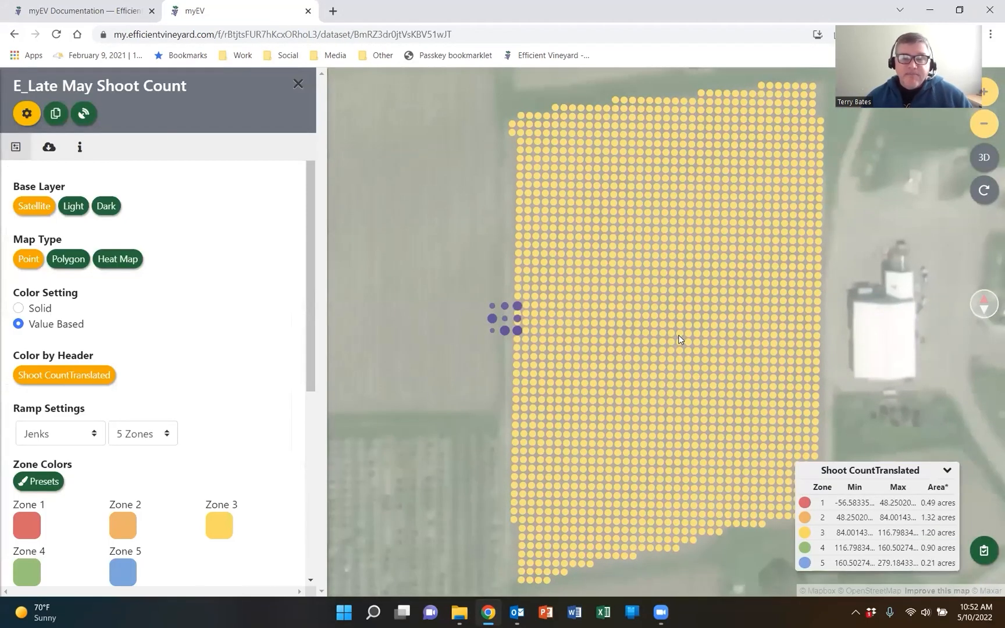
{"action": "scroll", "coordinate": [677, 336], "scroll_direction": "up", "scroll_amount": 2}
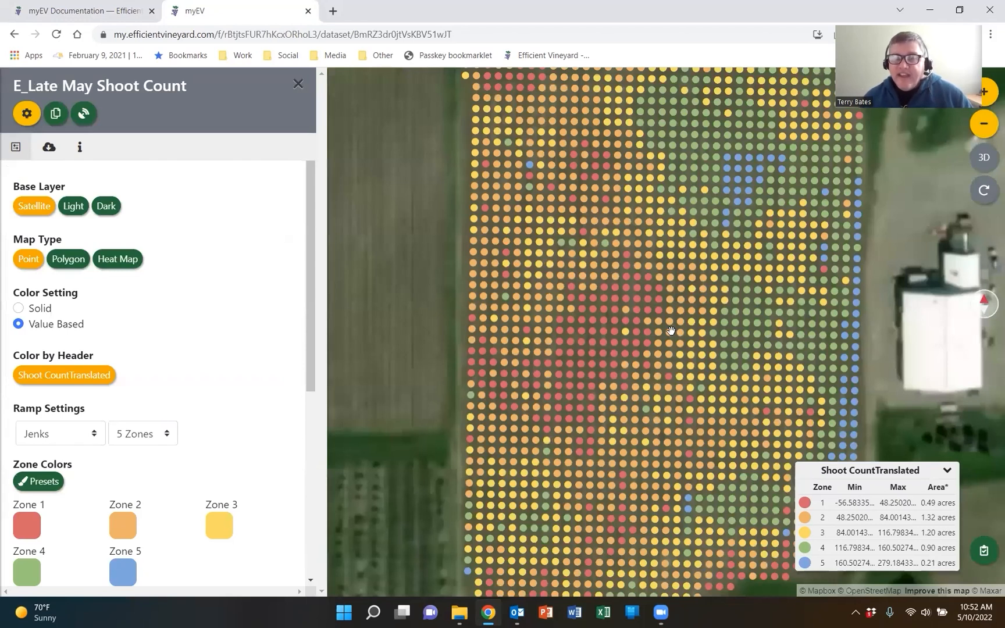
{"action": "scroll", "coordinate": [650, 318], "scroll_direction": "down", "scroll_amount": 3}
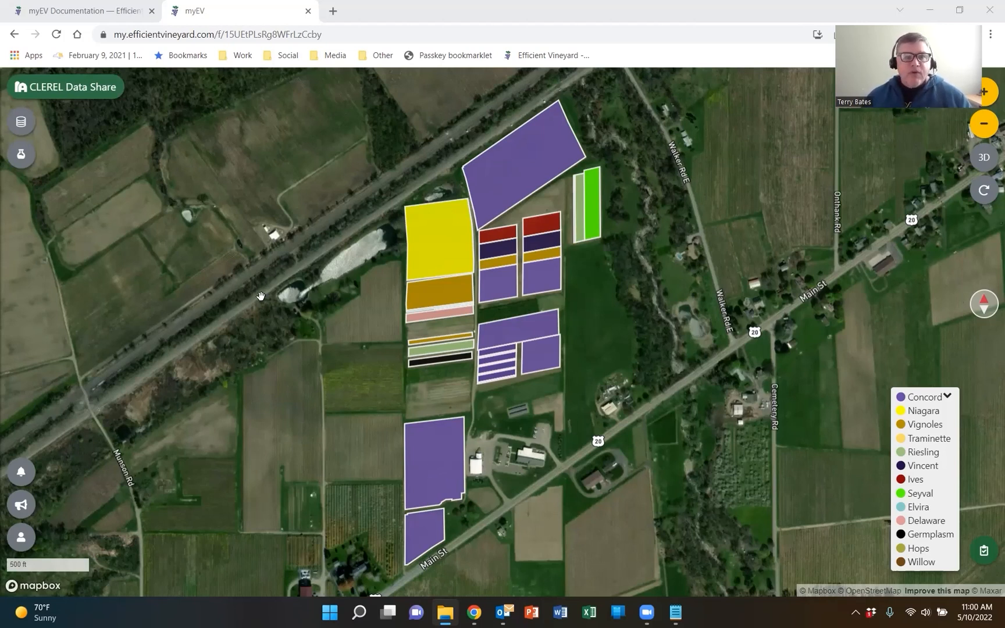
Step: From the account's farm list, start a new farm and name it Shoot Density Demo 2
{"action": "left_click", "coordinate": [25, 548]}
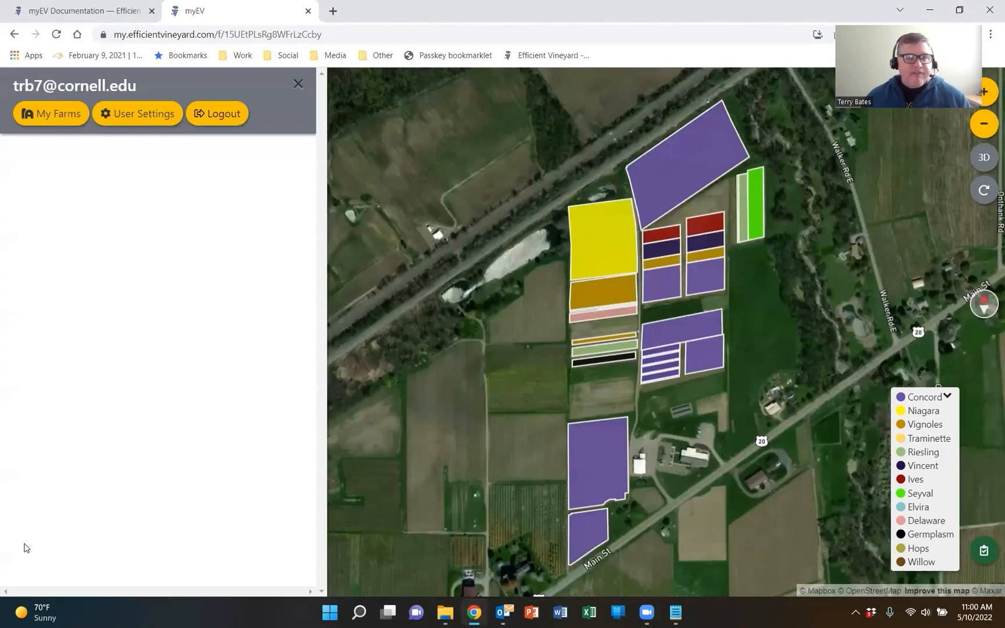
{"action": "left_click", "coordinate": [52, 115]}
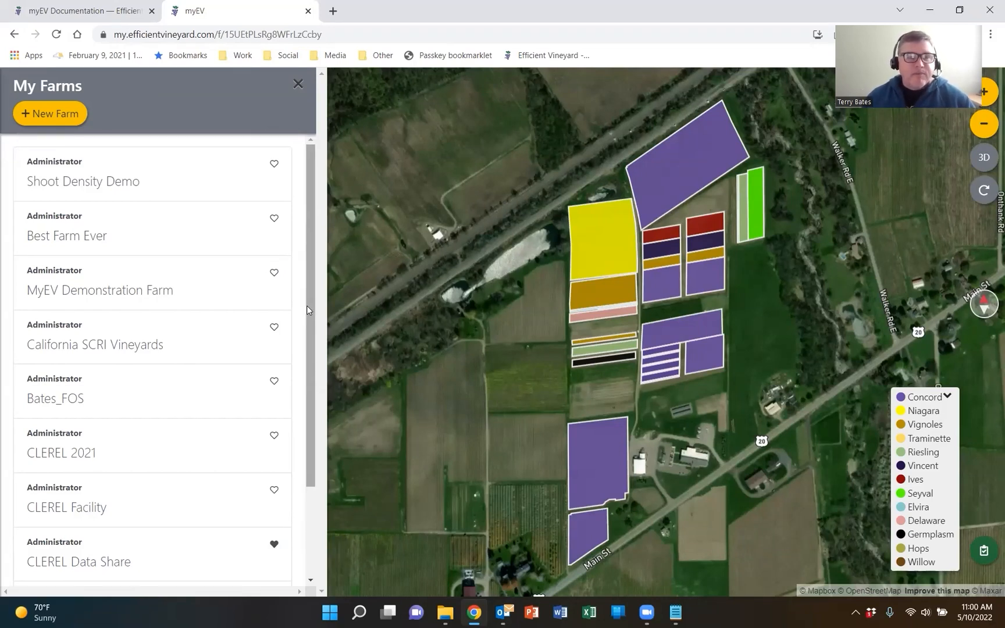
{"action": "left_click", "coordinate": [55, 114]}
{"action": "left_click", "coordinate": [71, 179]}
{"action": "type", "text": "S"}
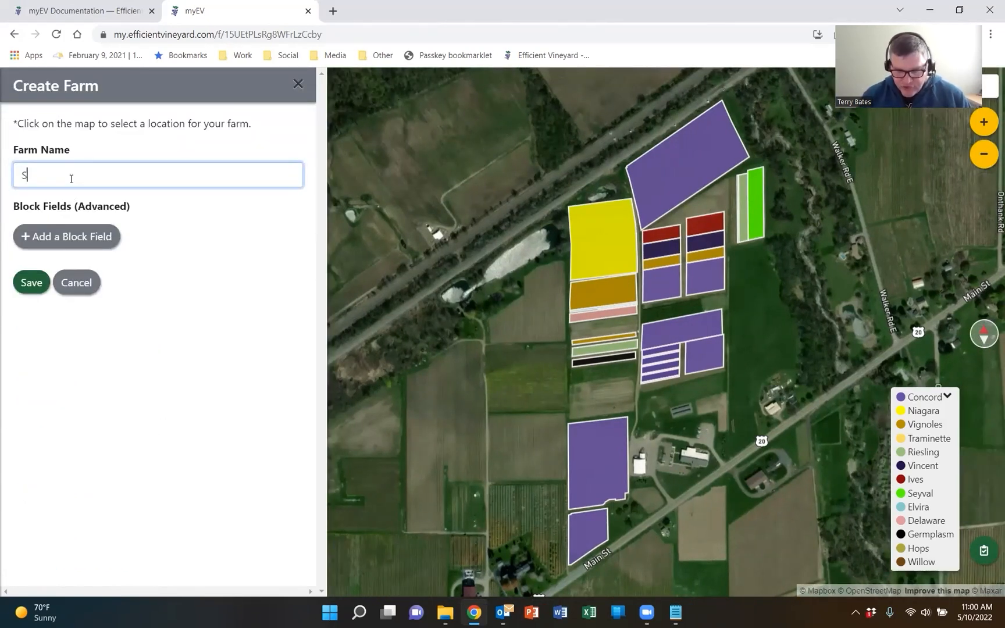
{"action": "type", "text": "hoot Density Dem"}
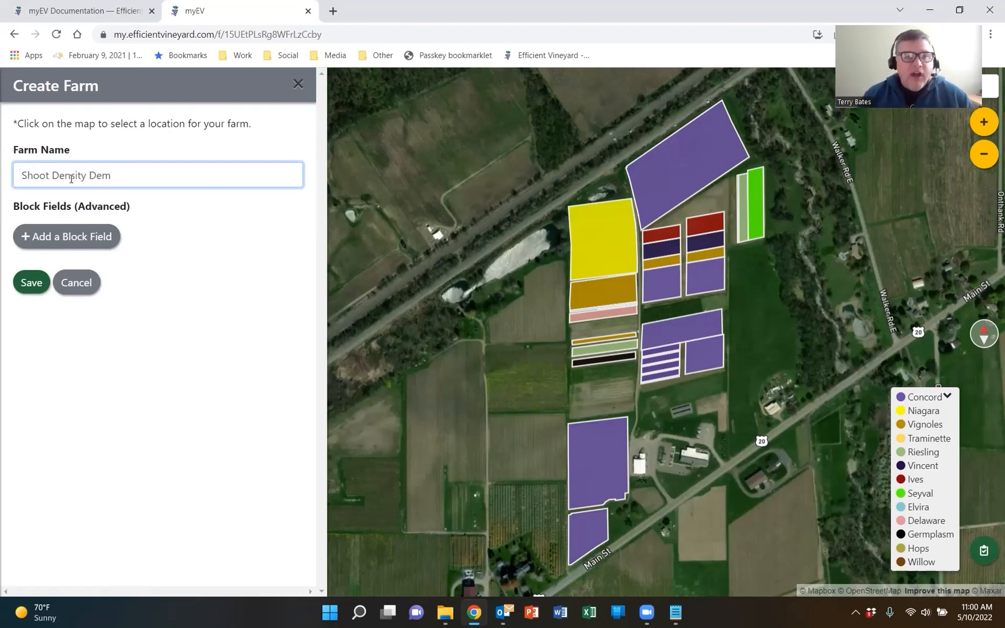
{"action": "type", "text": "o 2"}
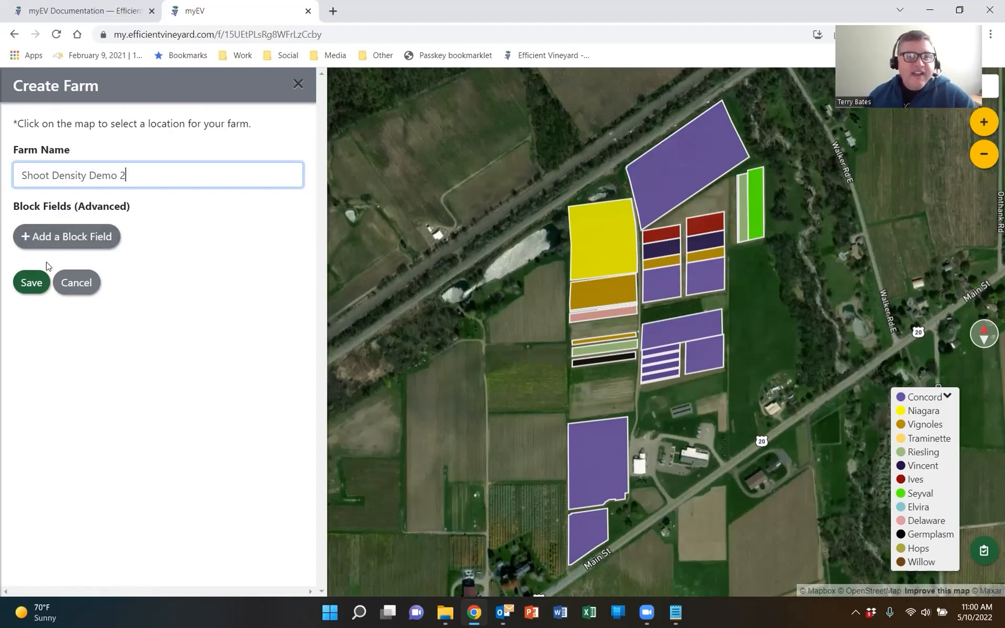
Step: Set the farm's location at the buildings just north of Main St and save the new farm
{"action": "left_click", "coordinate": [31, 285]}
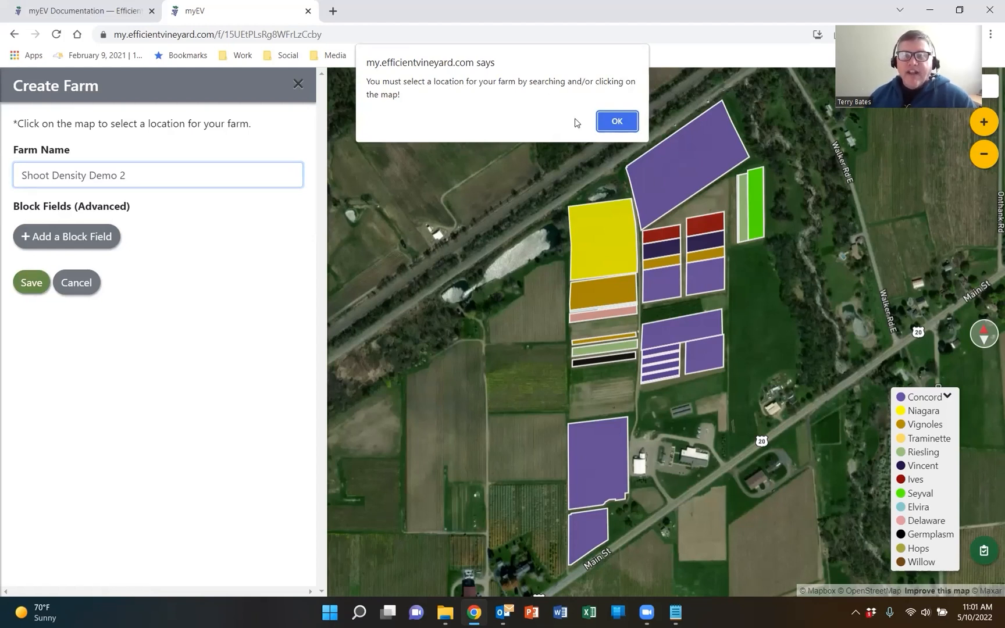
{"action": "left_click", "coordinate": [611, 122]}
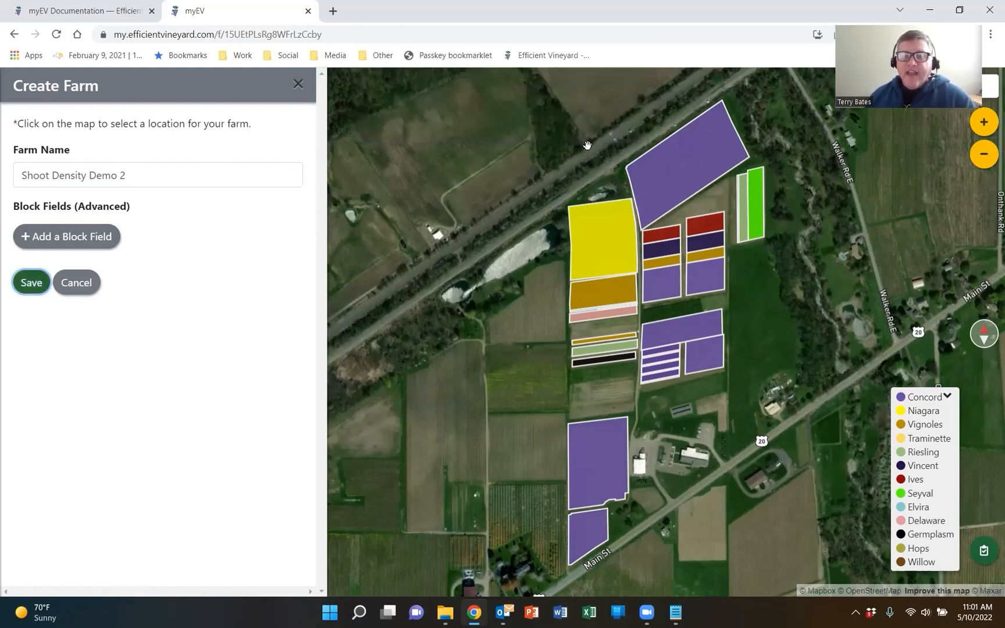
{"action": "left_click", "coordinate": [685, 453]}
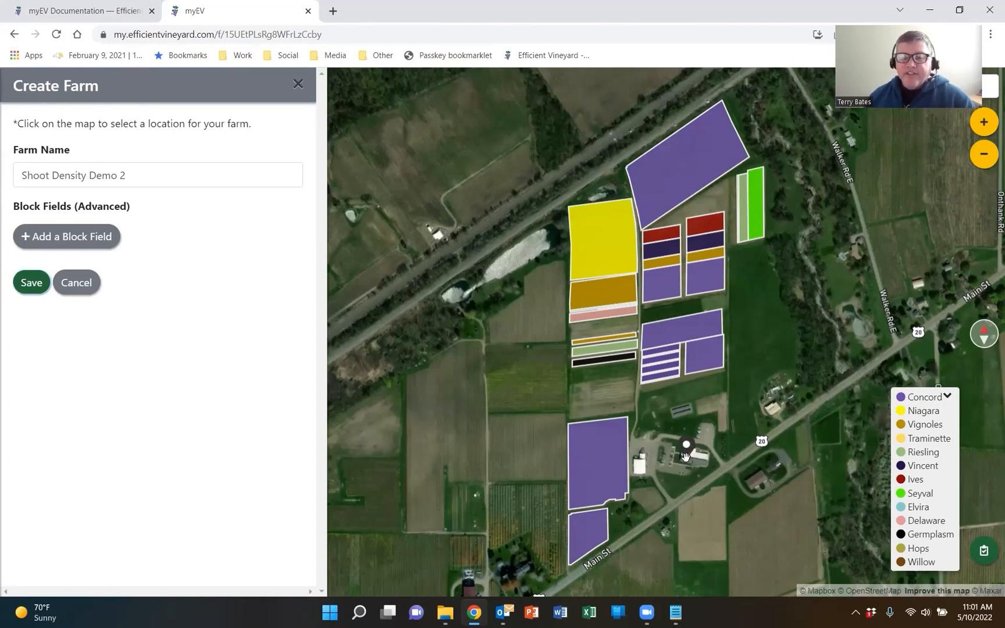
{"action": "left_click", "coordinate": [20, 283]}
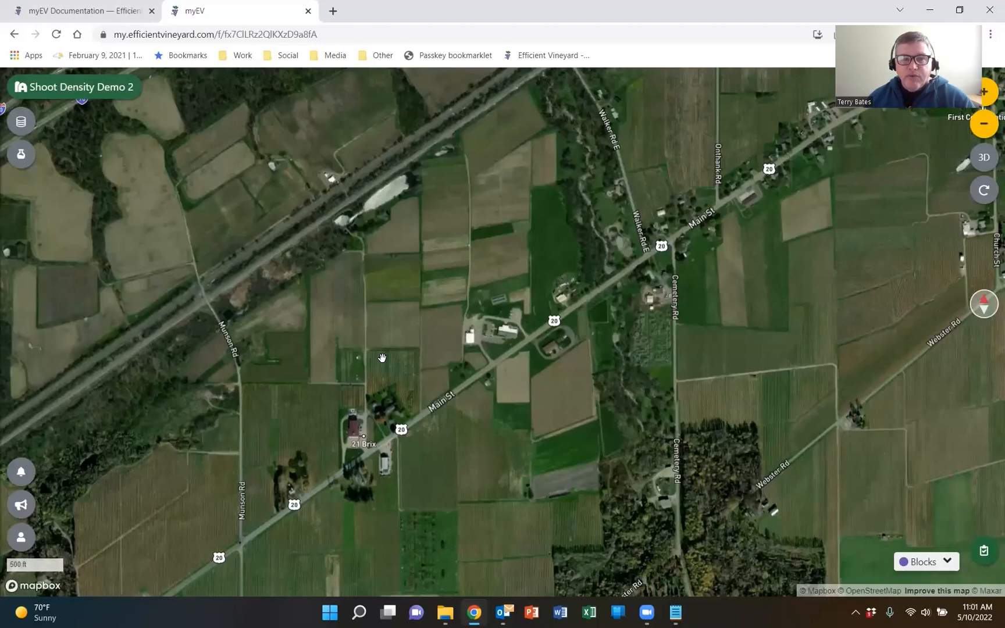
Step: Examine the fields west of the farm buildings up close and check the new farm's dataset list
{"action": "scroll", "coordinate": [445, 285], "scroll_direction": "up", "scroll_amount": 1}
{"action": "scroll", "coordinate": [444, 284], "scroll_direction": "up", "scroll_amount": 1}
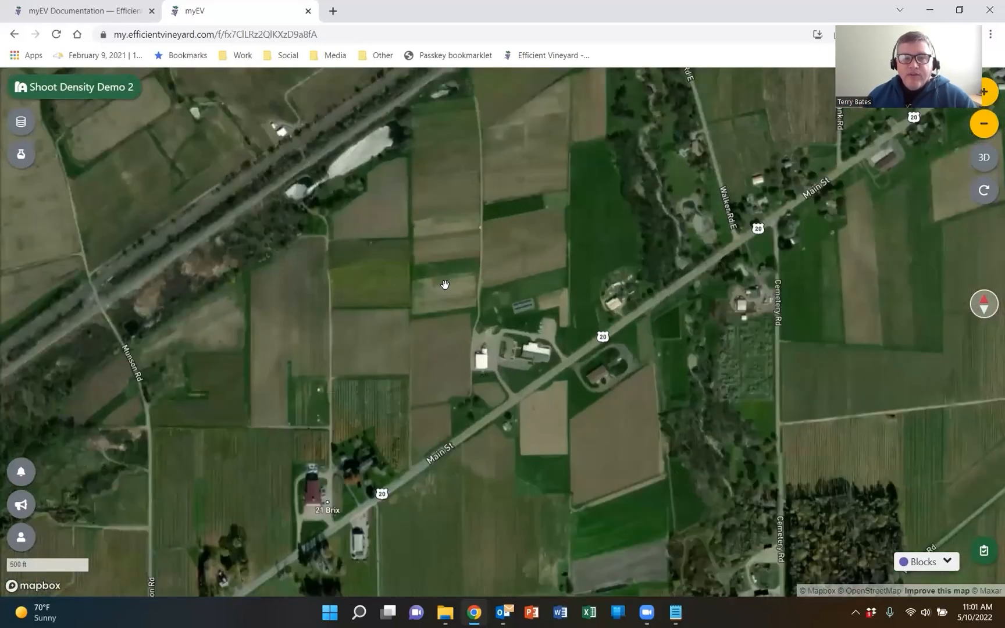
{"action": "scroll", "coordinate": [543, 308], "scroll_direction": "up", "scroll_amount": 2}
{"action": "scroll", "coordinate": [538, 308], "scroll_direction": "up", "scroll_amount": 1}
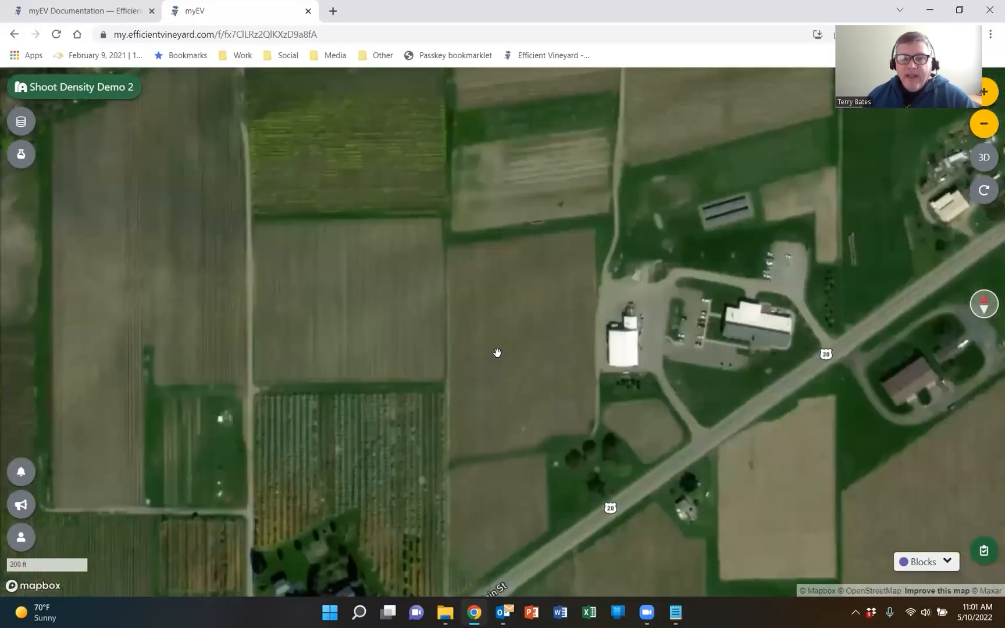
{"action": "scroll", "coordinate": [495, 326], "scroll_direction": "up", "scroll_amount": 1}
{"action": "scroll", "coordinate": [495, 293], "scroll_direction": "up", "scroll_amount": 1}
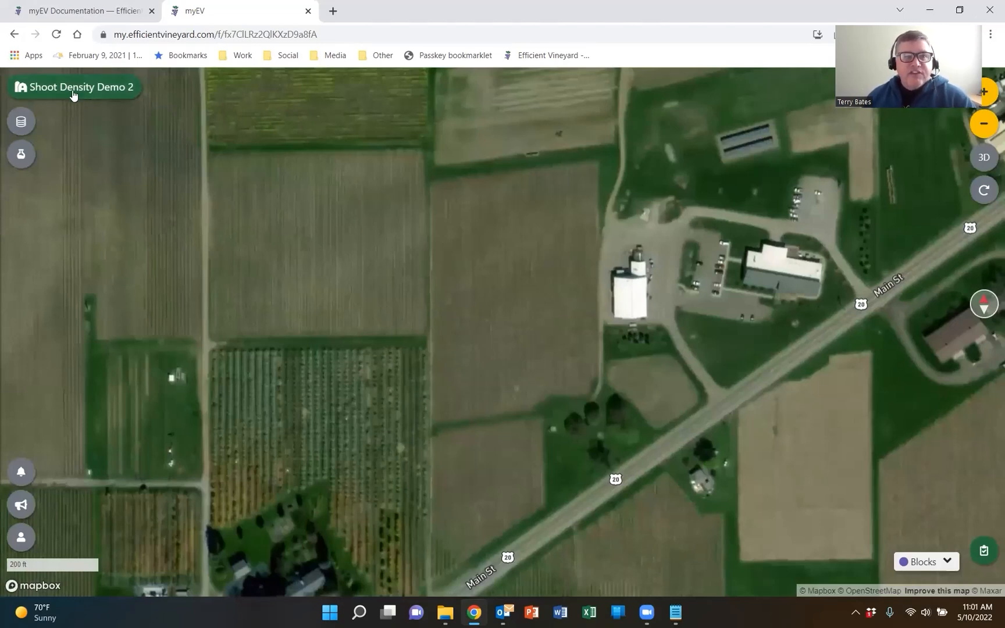
{"action": "left_click", "coordinate": [21, 121]}
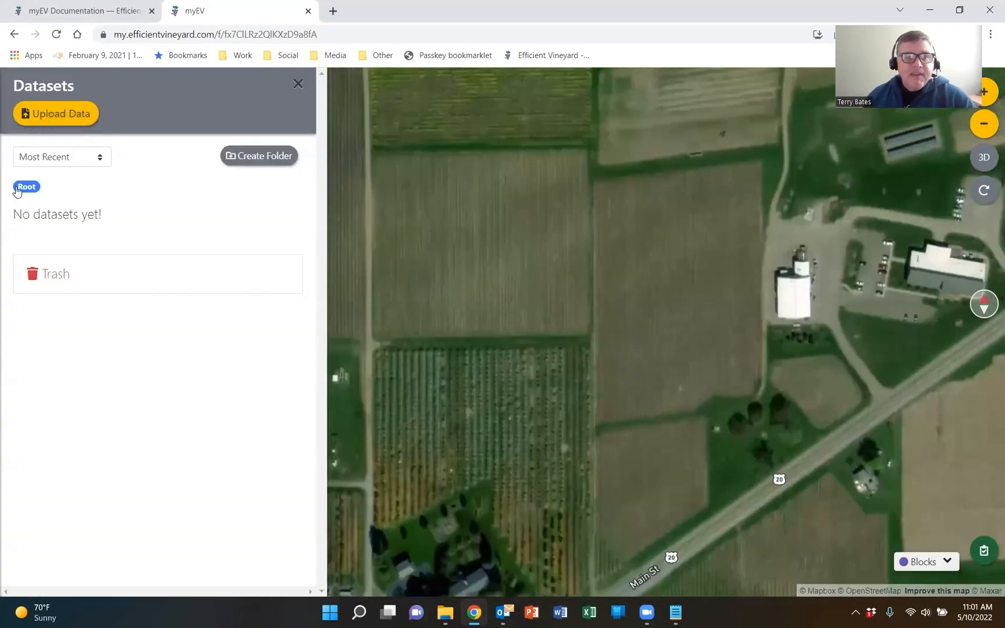
{"action": "left_click", "coordinate": [298, 84]}
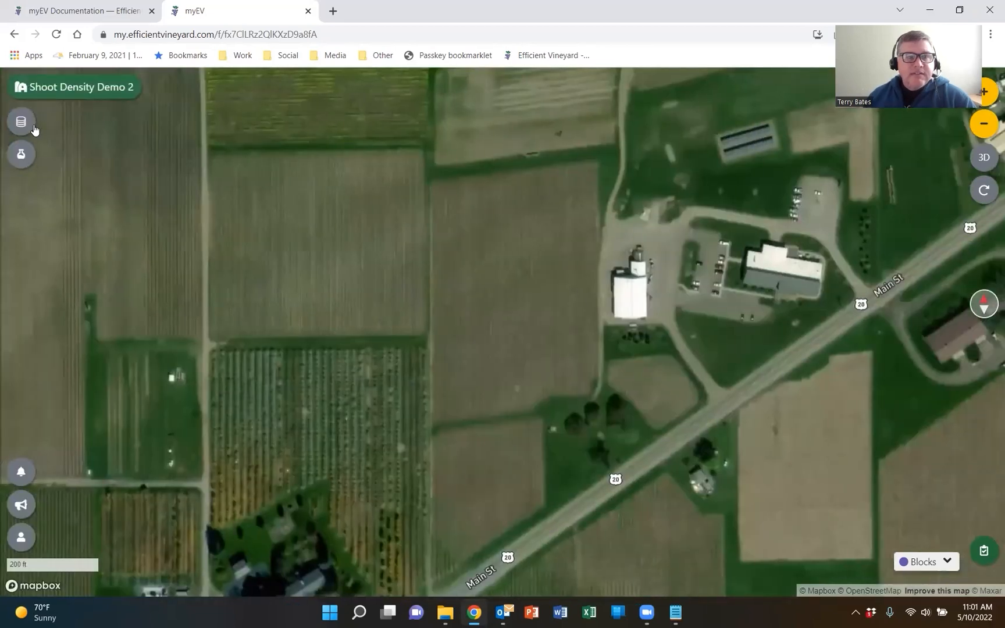
Step: Start creating a new block on the Shoot Density Demo 2 farm and name it Barn Block
{"action": "left_click", "coordinate": [52, 87]}
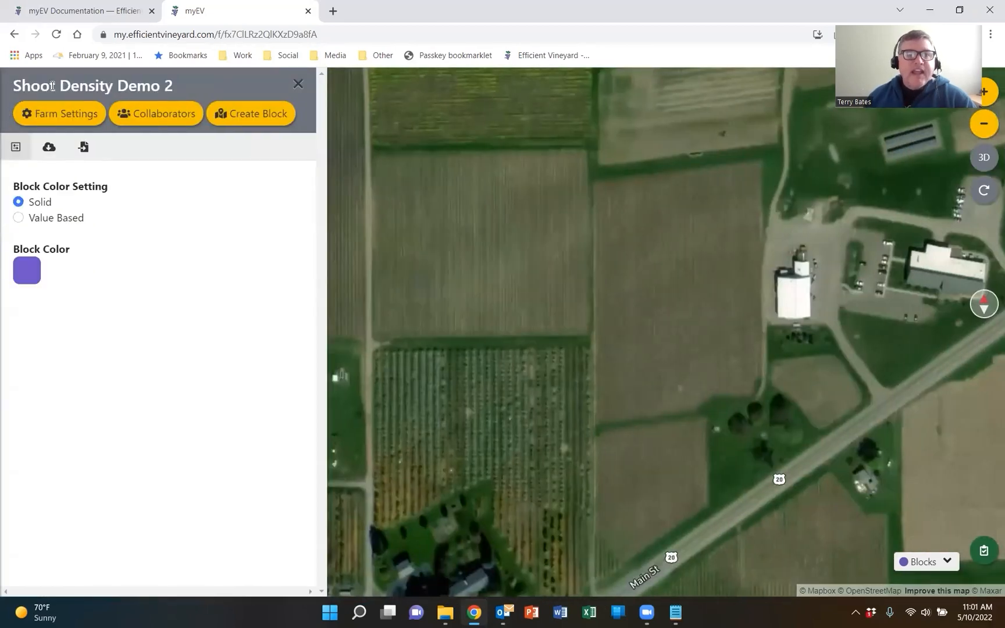
{"action": "left_click", "coordinate": [245, 112]}
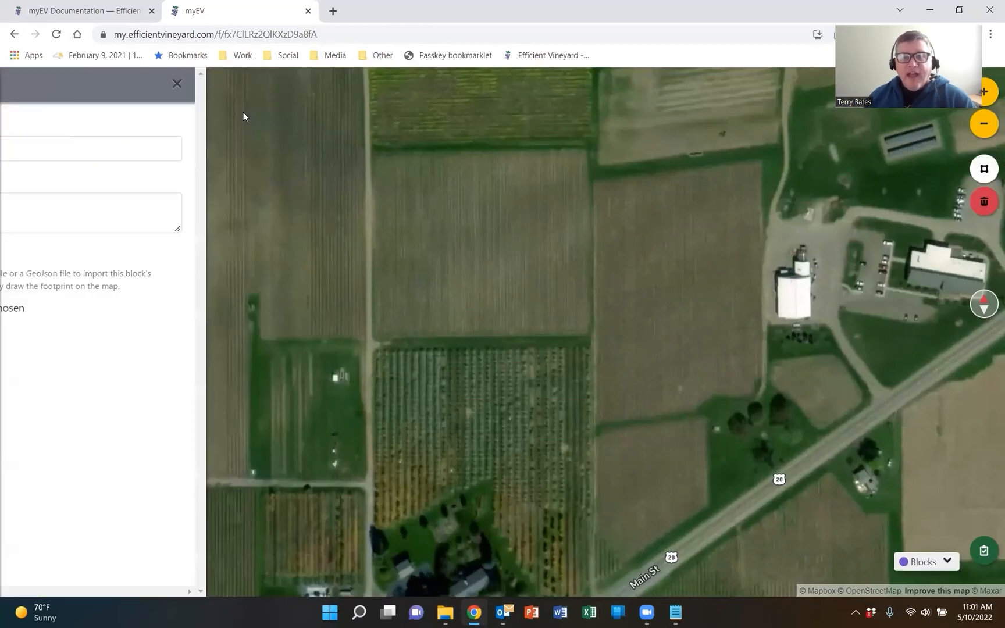
{"action": "left_click", "coordinate": [181, 145]}
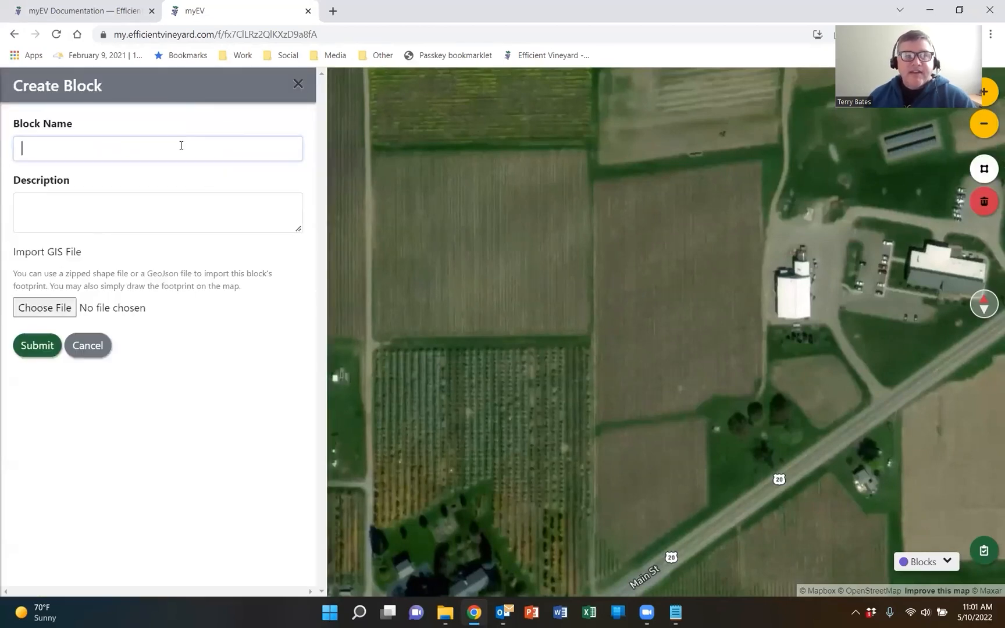
{"action": "type", "text": "Bar"}
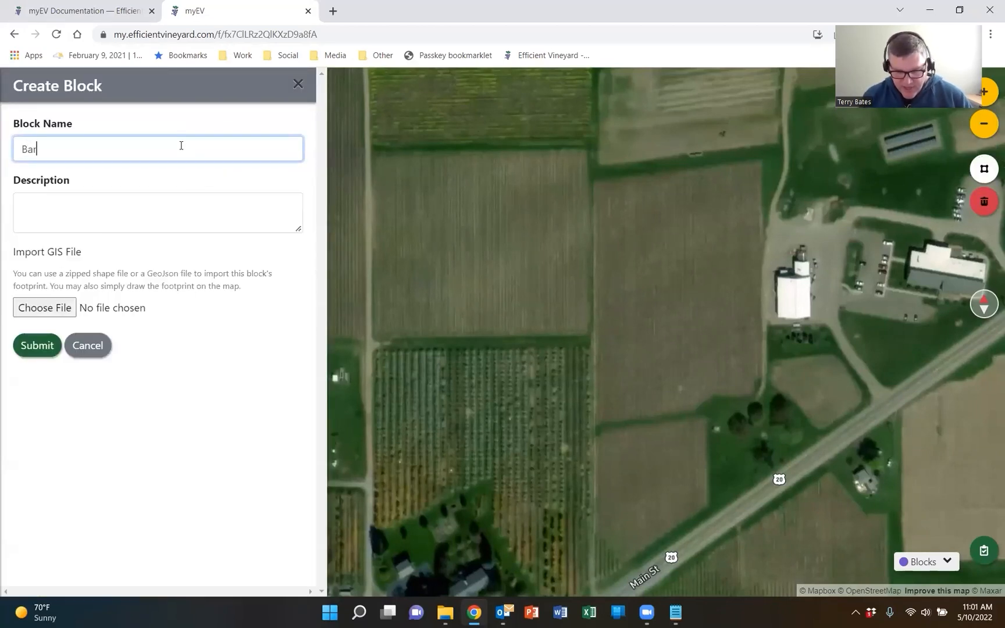
{"action": "type", "text": "n Block"}
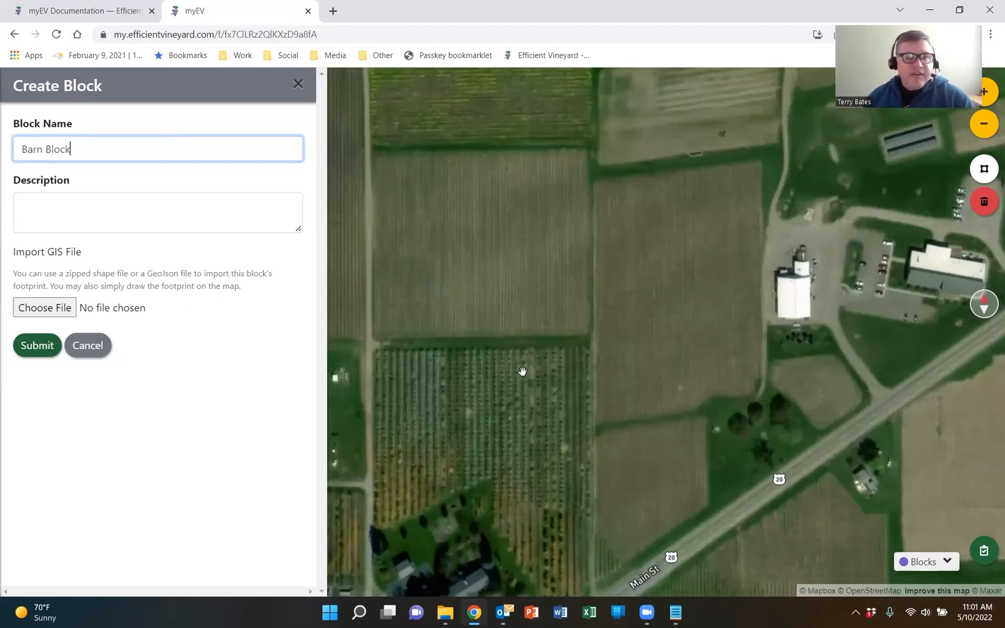
{"action": "left_click", "coordinate": [30, 347]}
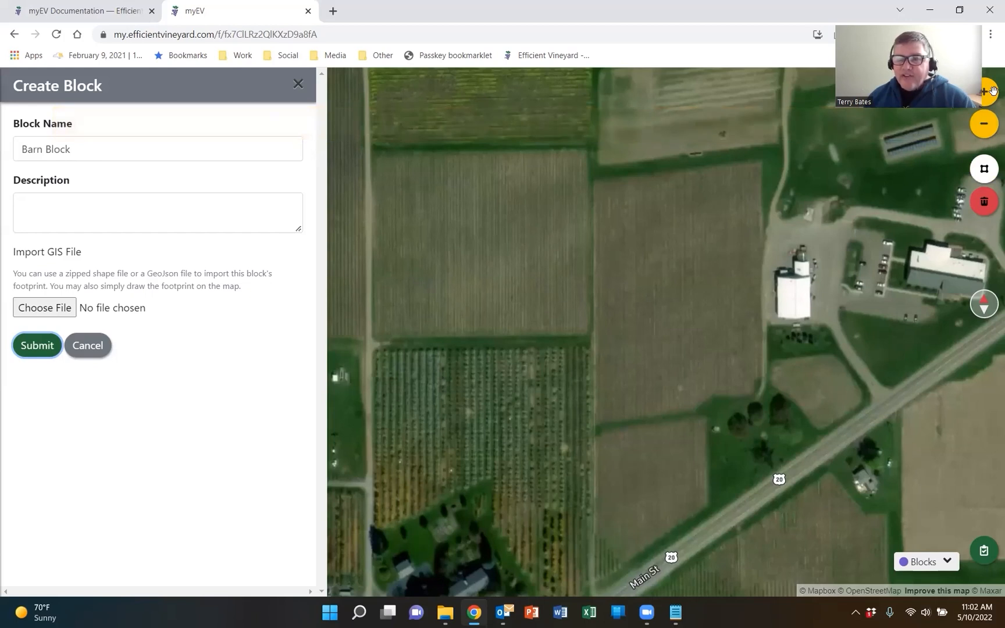
Step: Draw the block's footprint as a polygon around the field just west of the white-roofed barn, following its notched southeast corner
{"action": "left_click", "coordinate": [983, 168]}
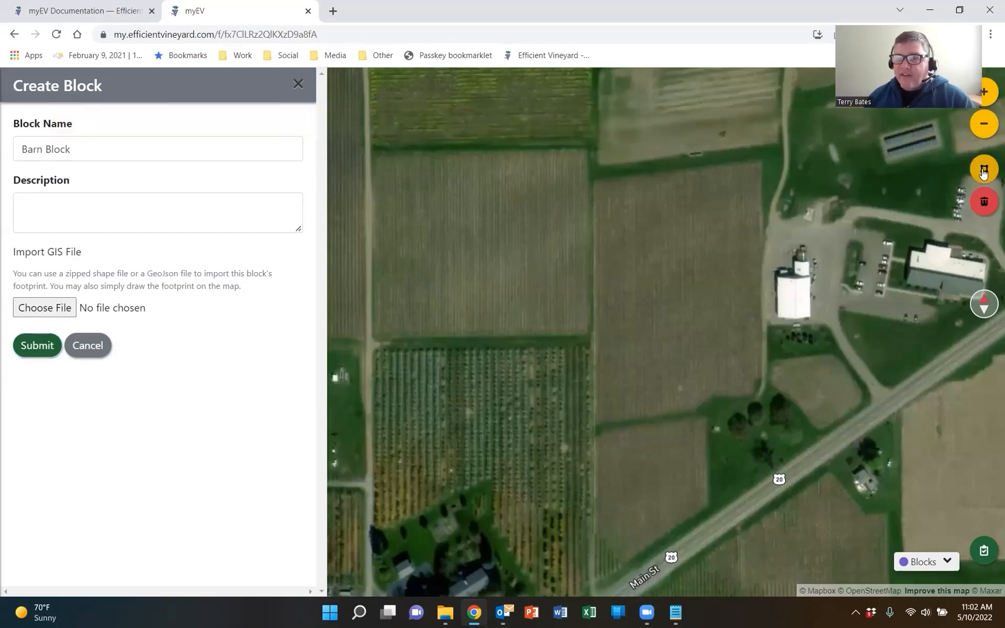
{"action": "left_click", "coordinate": [591, 178]}
{"action": "left_click", "coordinate": [589, 425]}
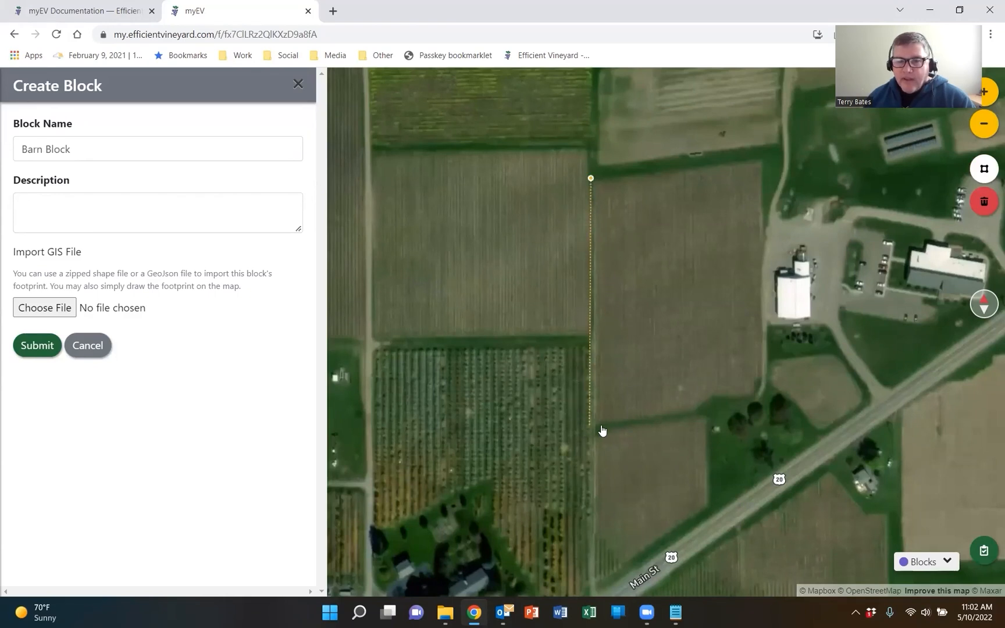
{"action": "left_click", "coordinate": [698, 409]}
{"action": "left_click", "coordinate": [714, 394]}
{"action": "left_click", "coordinate": [756, 394]}
{"action": "left_click", "coordinate": [764, 377]}
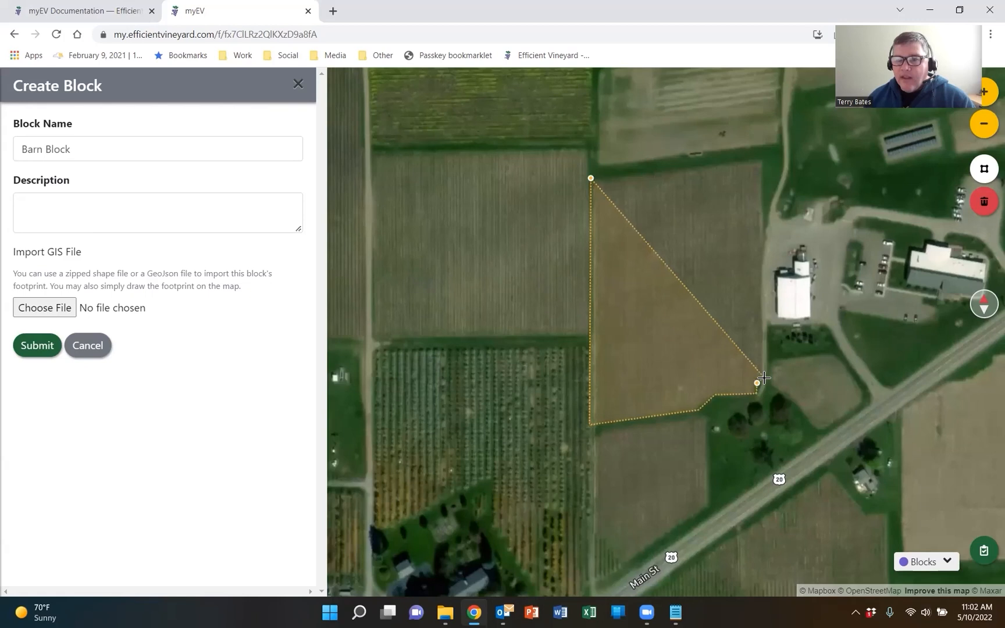
{"action": "double_click", "coordinate": [759, 157]}
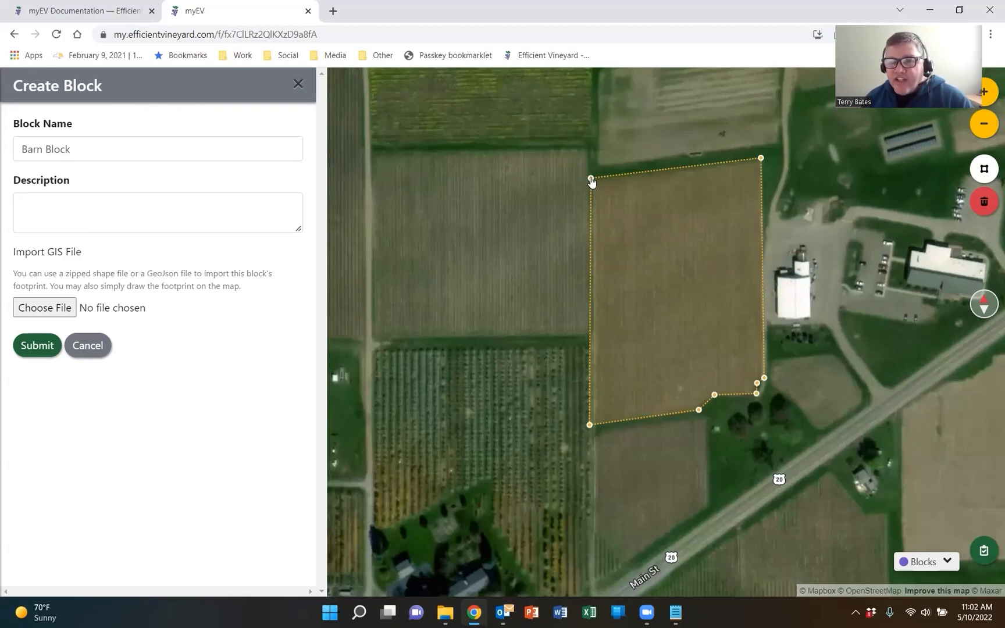
Step: Fine-tune the footprint's two northern corners, add a vertex midway along the north edge, and save the block
{"action": "left_click_drag", "start_coordinate": [591, 184], "coordinate": [570, 206]}
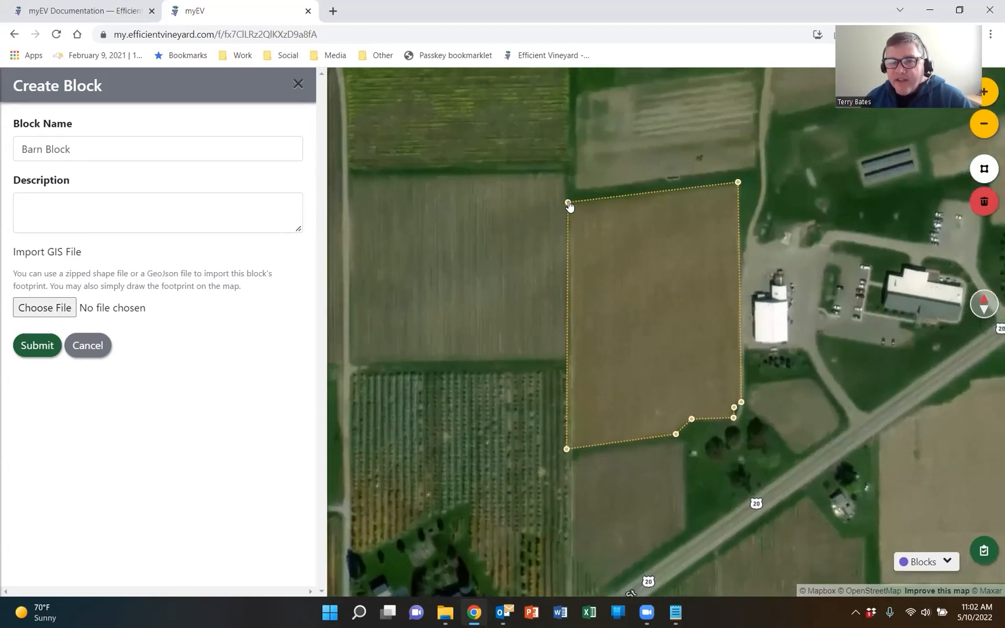
{"action": "left_click", "coordinate": [568, 203]}
{"action": "left_click_drag", "start_coordinate": [568, 201], "coordinate": [568, 206]}
{"action": "left_click_drag", "start_coordinate": [739, 184], "coordinate": [737, 184]}
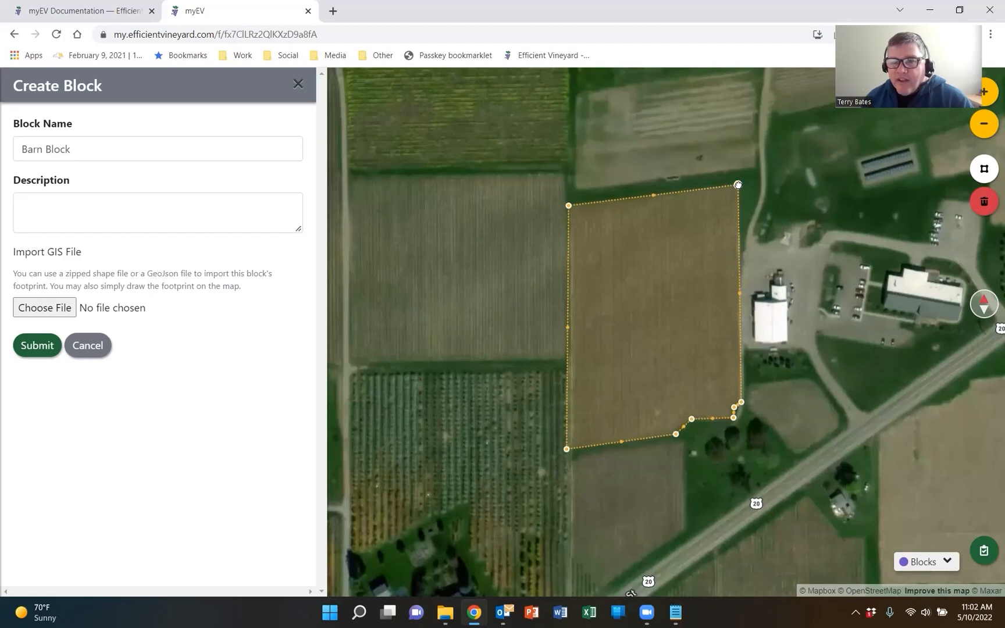
{"action": "left_click", "coordinate": [653, 194]}
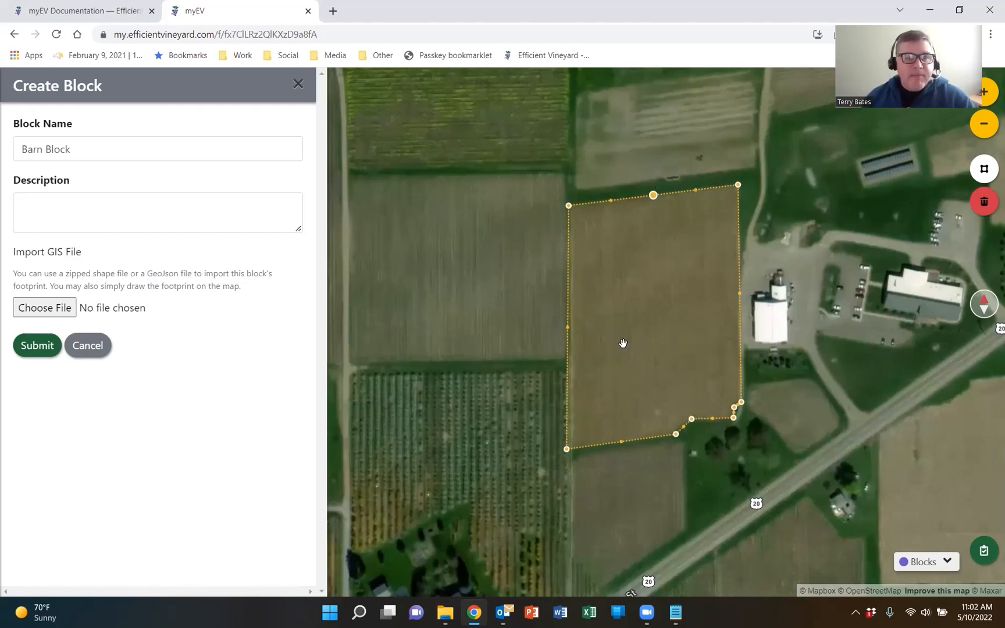
{"action": "left_click", "coordinate": [32, 348]}
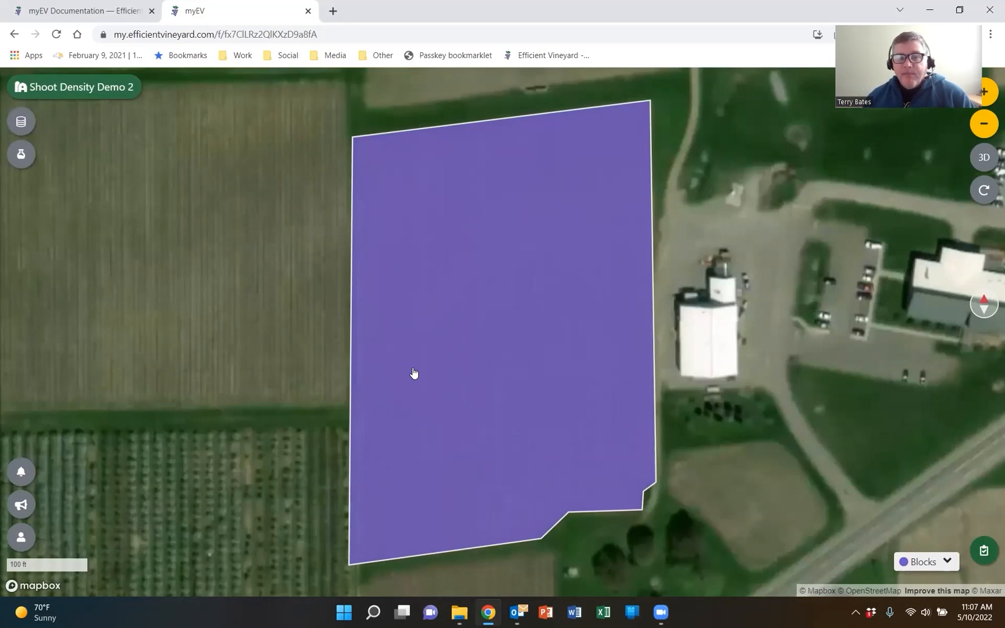
Step: Switch to Notepad to examine the BarnBlockNDVI_May26.2020 sensor file and check its location in the Shoot Density Tutorial folder
{"action": "key", "text": "alt+Tab"}
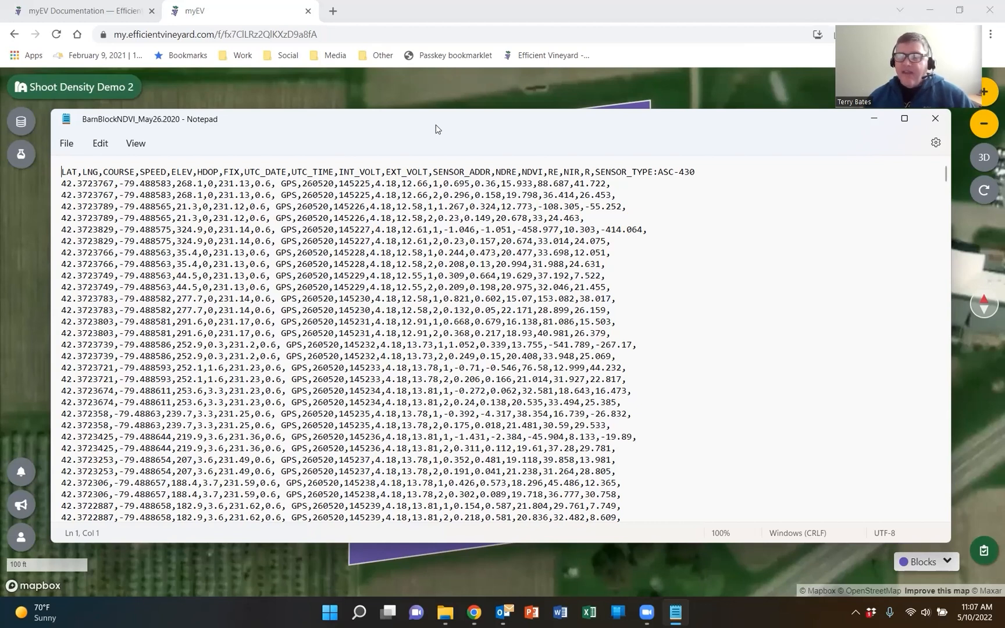
{"action": "left_click_drag", "start_coordinate": [428, 125], "coordinate": [436, 125]}
{"action": "left_click", "coordinate": [882, 119]}
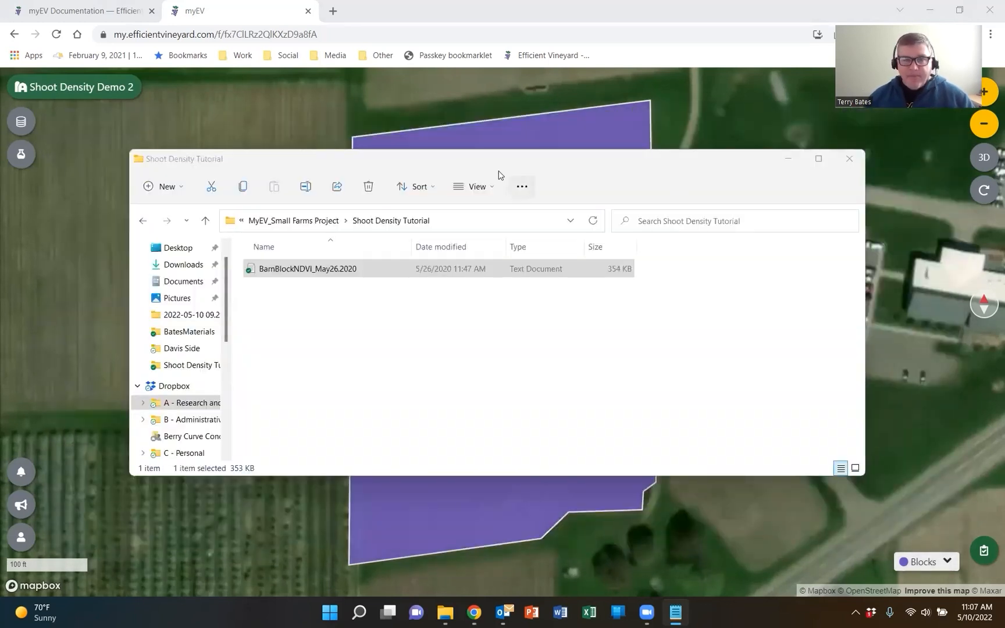
{"action": "left_click", "coordinate": [477, 155]}
{"action": "left_click_drag", "start_coordinate": [477, 161], "coordinate": [260, 41]}
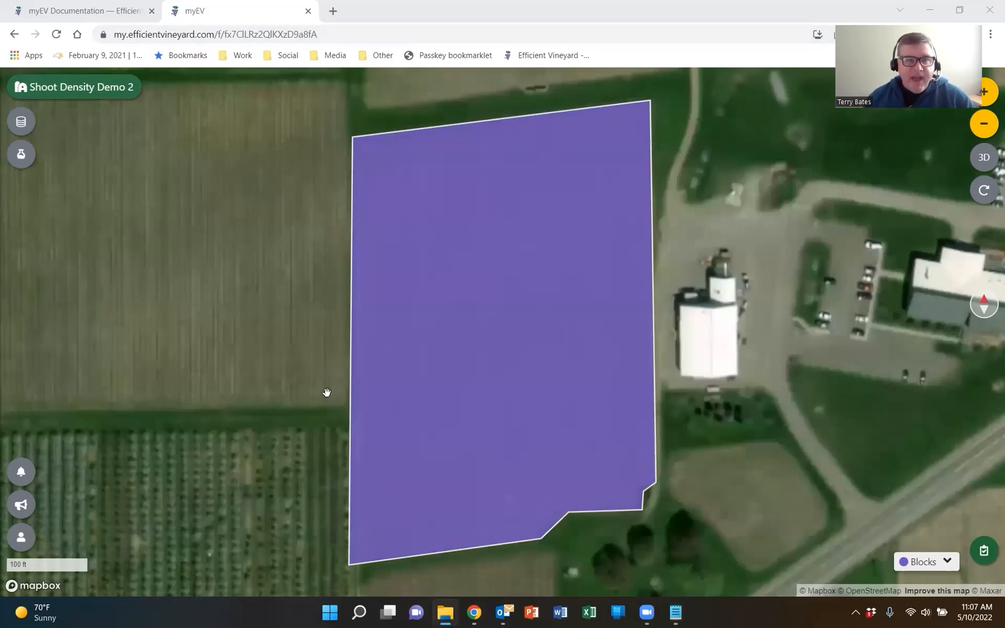
Step: In myEV, start a dataset upload for the farm and name it May NDVI _ Raw
{"action": "left_click", "coordinate": [21, 124]}
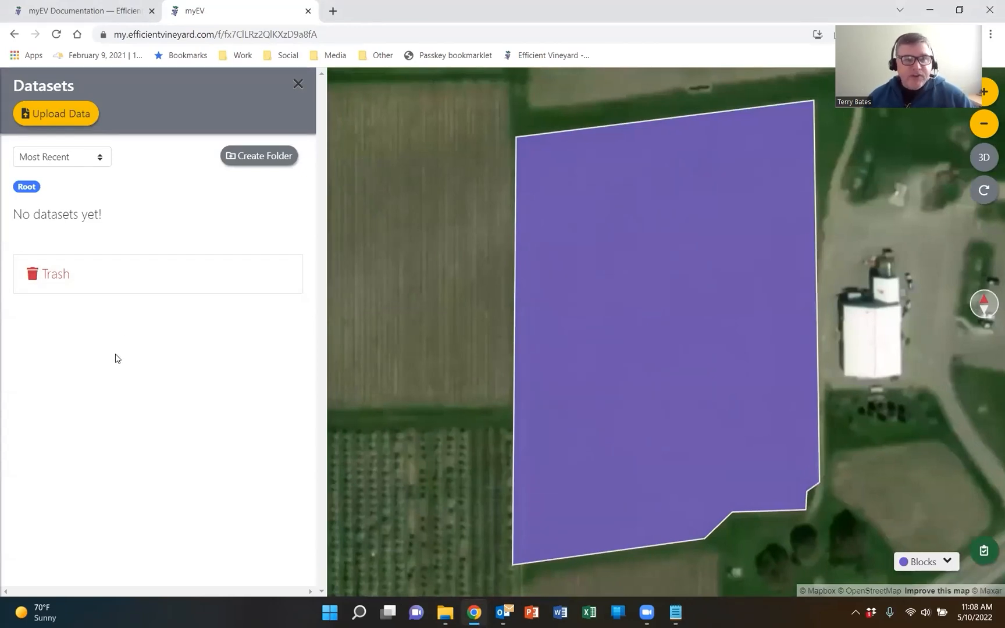
{"action": "left_click", "coordinate": [46, 114]}
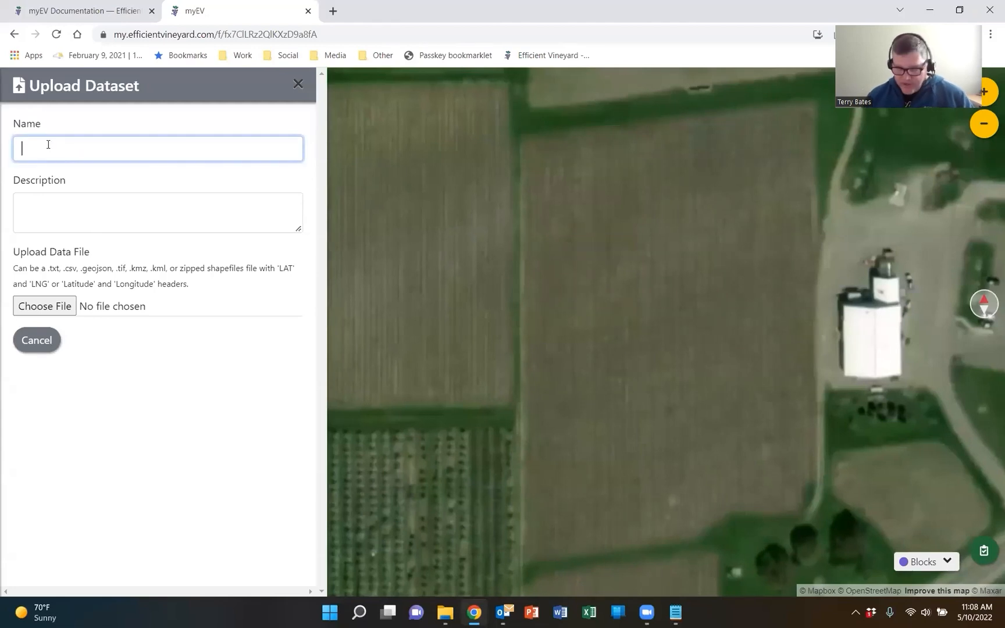
{"action": "type", "text": "Shoot"}
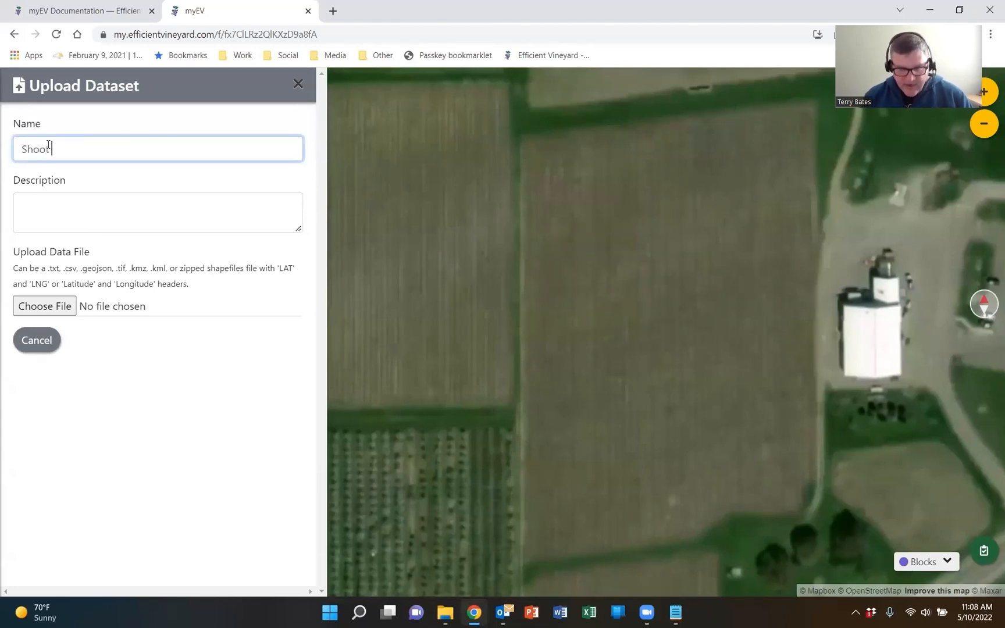
{"action": "key", "text": "BackSpace"}
{"action": "key", "text": "BackSpace"}
{"action": "key", "text": "BackSpace"}
{"action": "type", "text": "May NDVI _ Raw"}
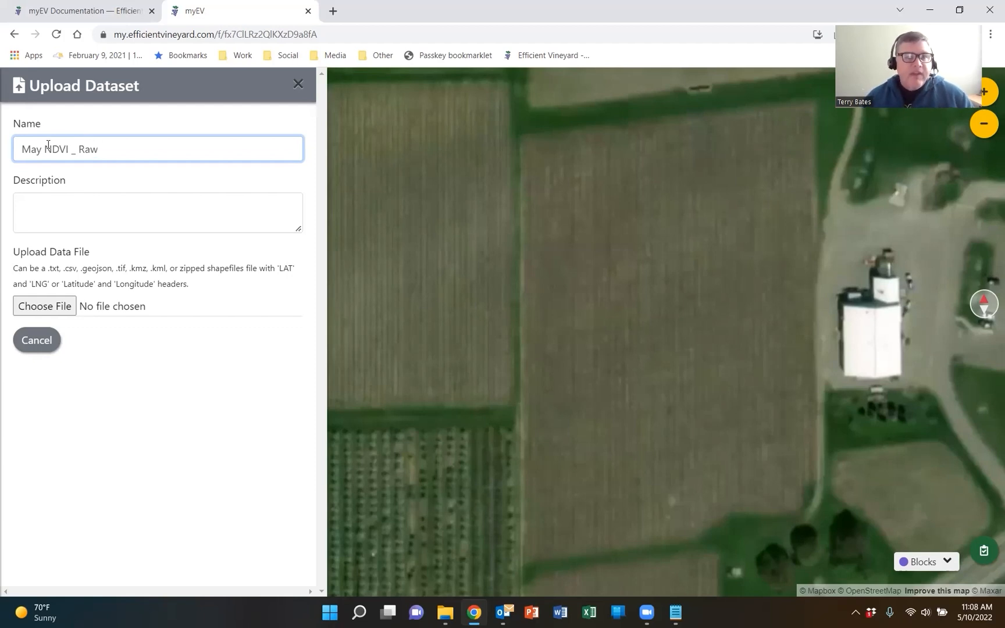
Step: Attach the file BarnBlockNDVI_May26.2020 to the dataset and submit the upload
{"action": "left_click", "coordinate": [45, 306]}
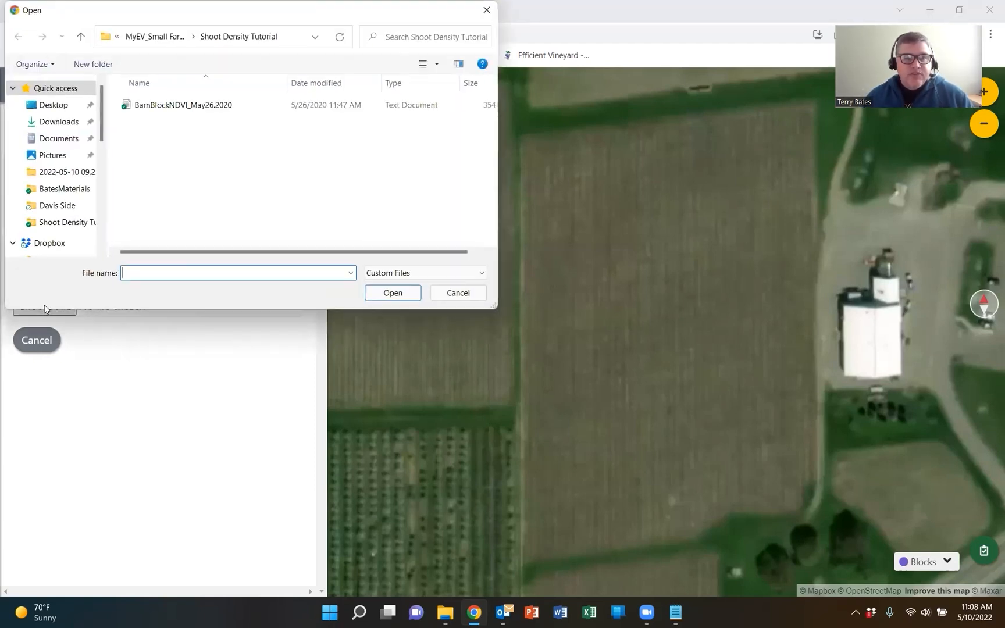
{"action": "left_click", "coordinate": [176, 110]}
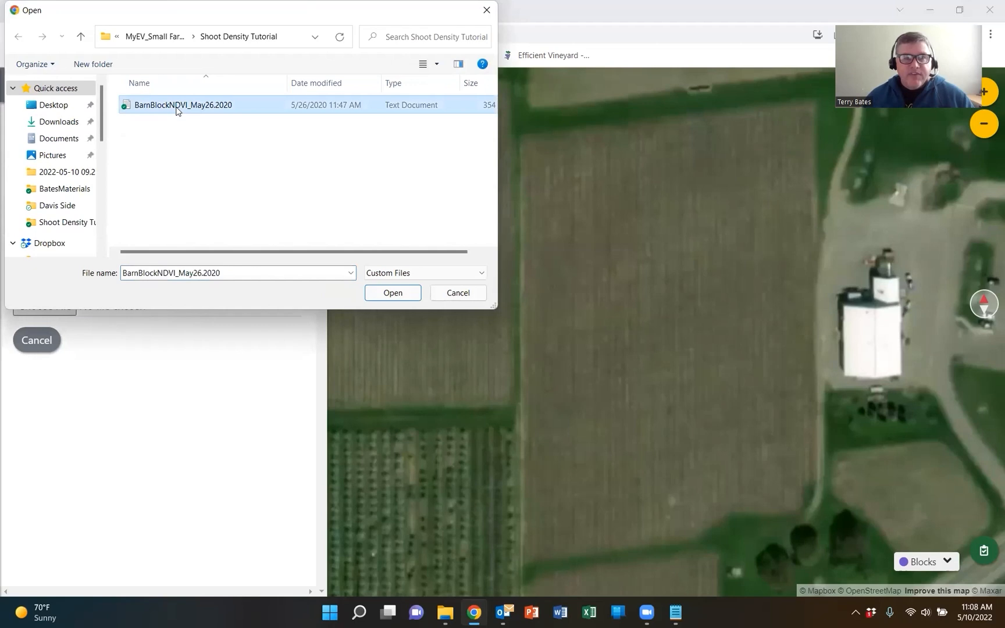
{"action": "left_click", "coordinate": [387, 294]}
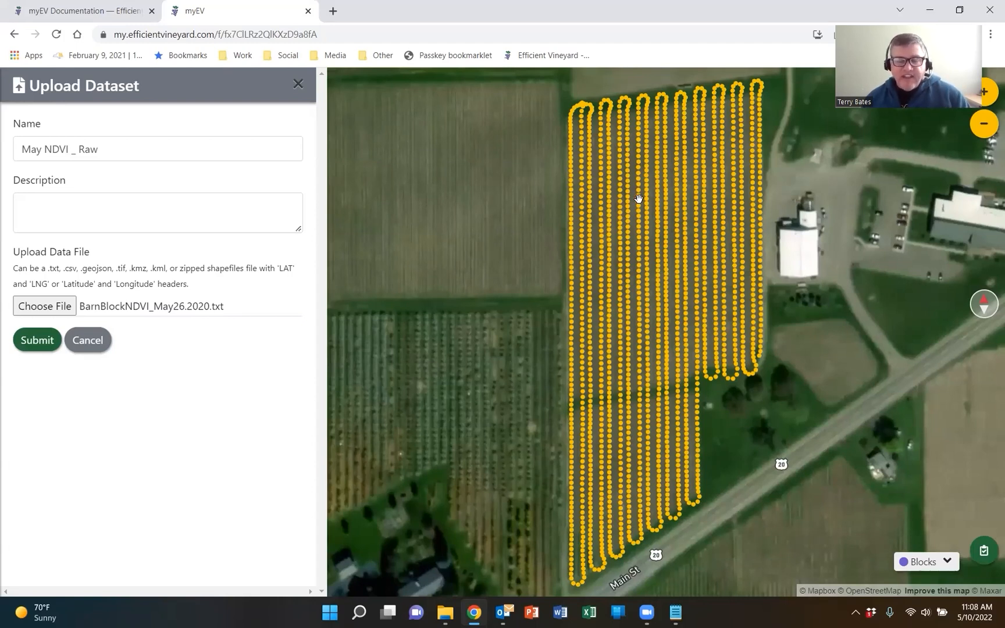
{"action": "left_click", "coordinate": [29, 340]}
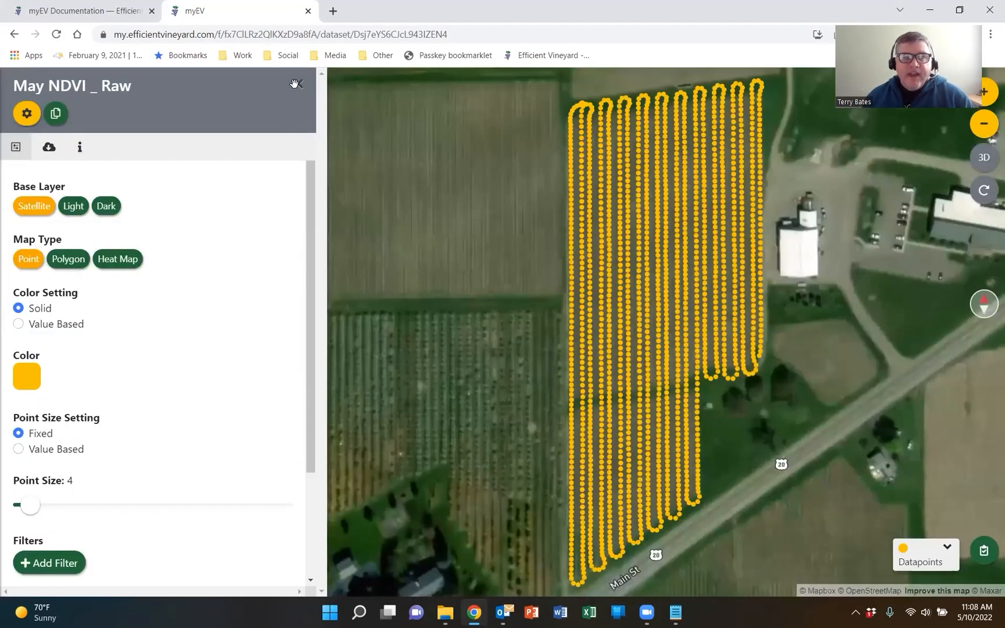
Step: Reopen the May NDVI _ Raw dataset from the dataset list and color its points by NDVI value
{"action": "left_click", "coordinate": [295, 84]}
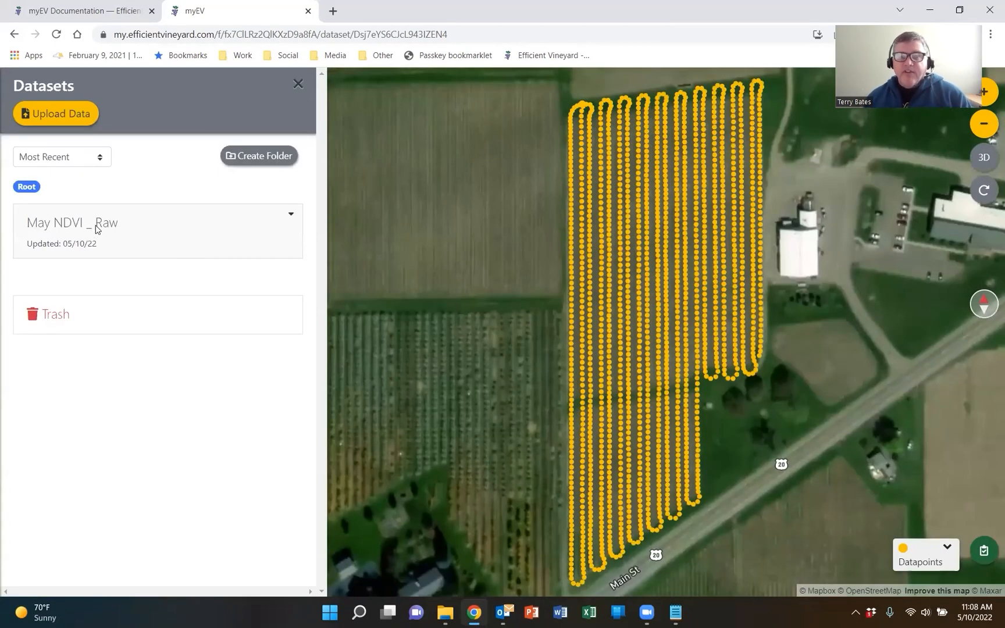
{"action": "left_click", "coordinate": [97, 228]}
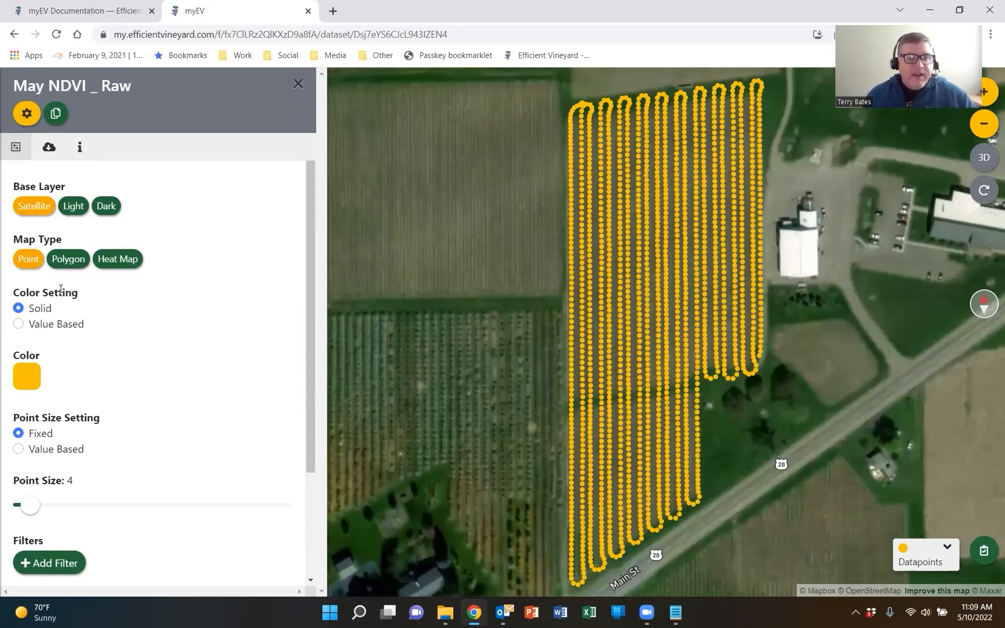
{"action": "left_click", "coordinate": [18, 323]}
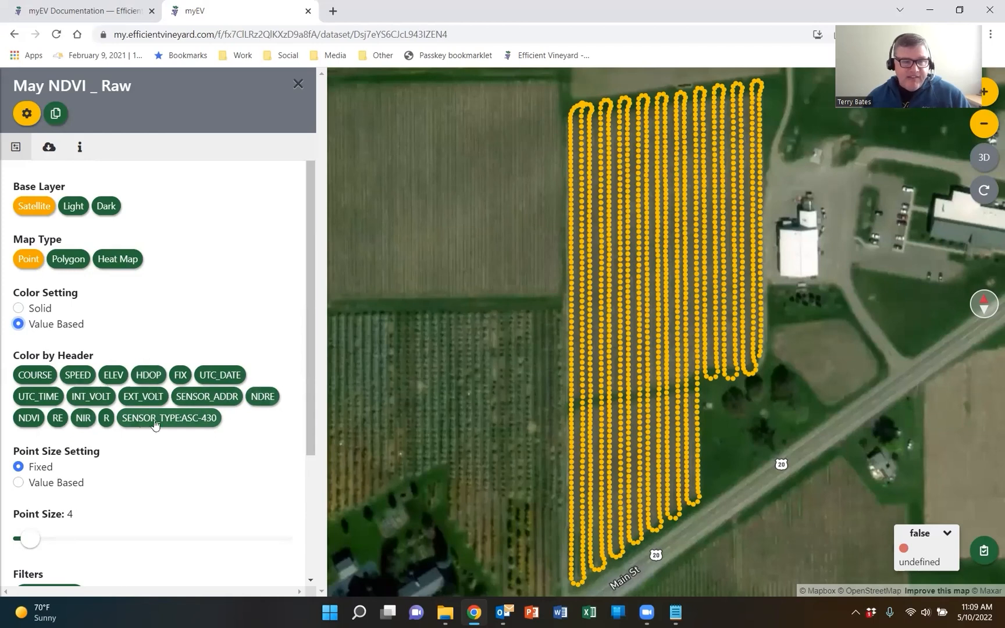
{"action": "left_click", "coordinate": [31, 417]}
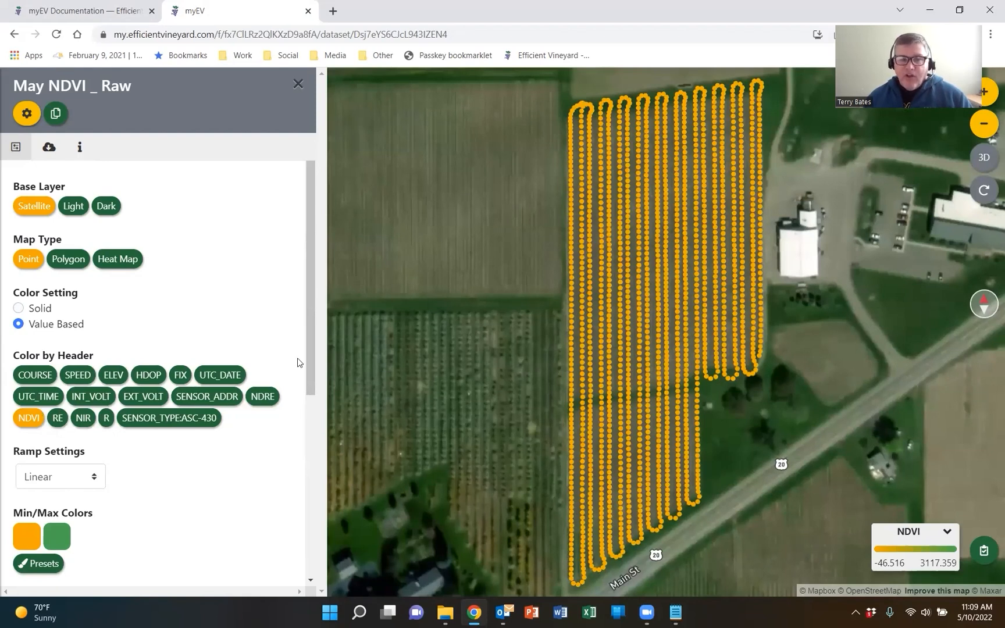
Step: Add a filter to the May NDVI _ Raw dataset and base it on NDVI
{"action": "left_click_drag", "start_coordinate": [309, 352], "coordinate": [292, 495]}
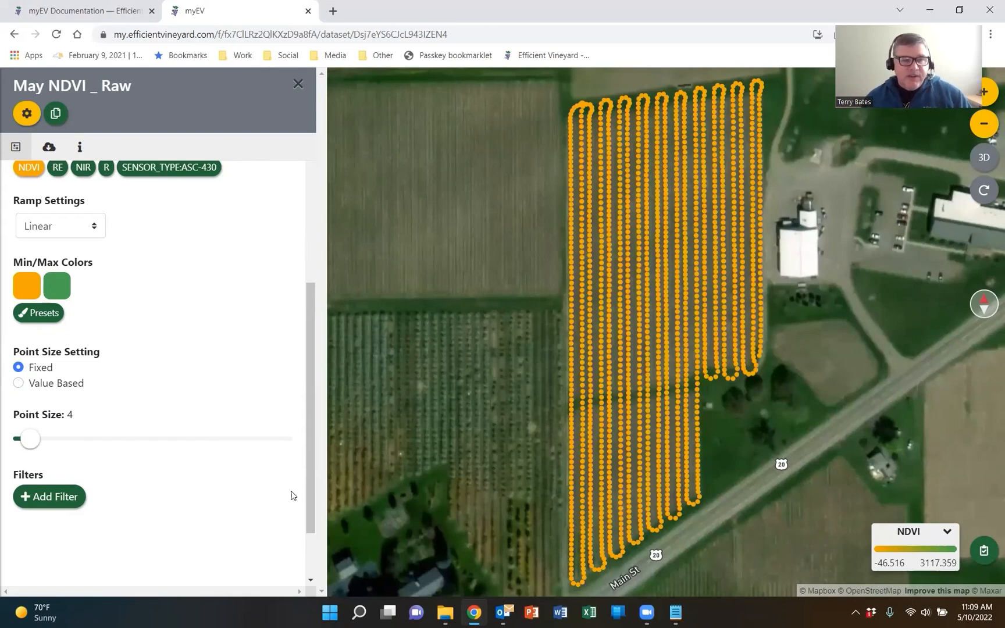
{"action": "scroll", "coordinate": [310, 427], "scroll_direction": "down", "scroll_amount": 2}
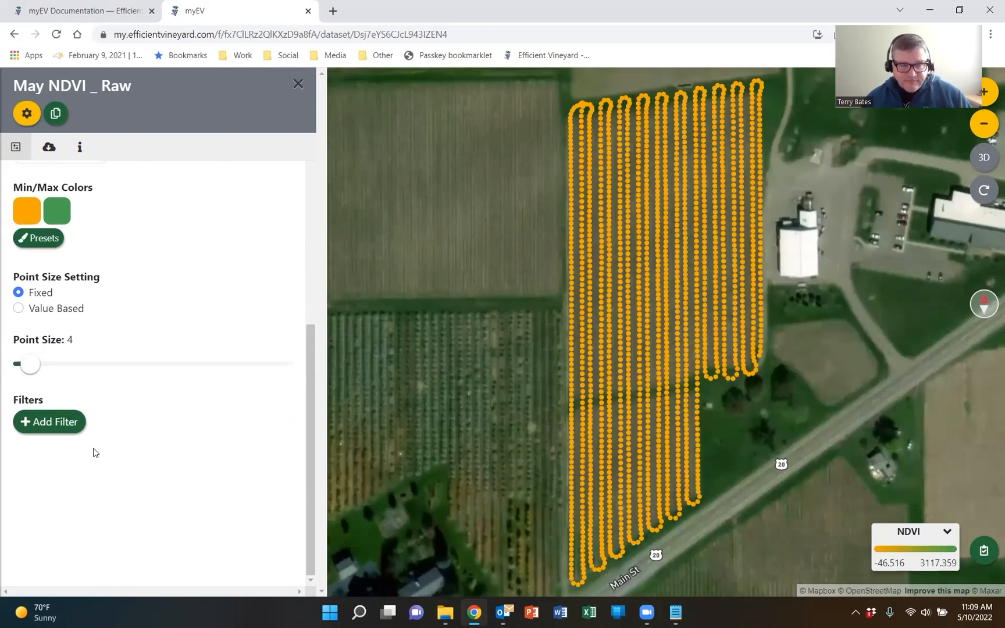
{"action": "left_click", "coordinate": [45, 426]}
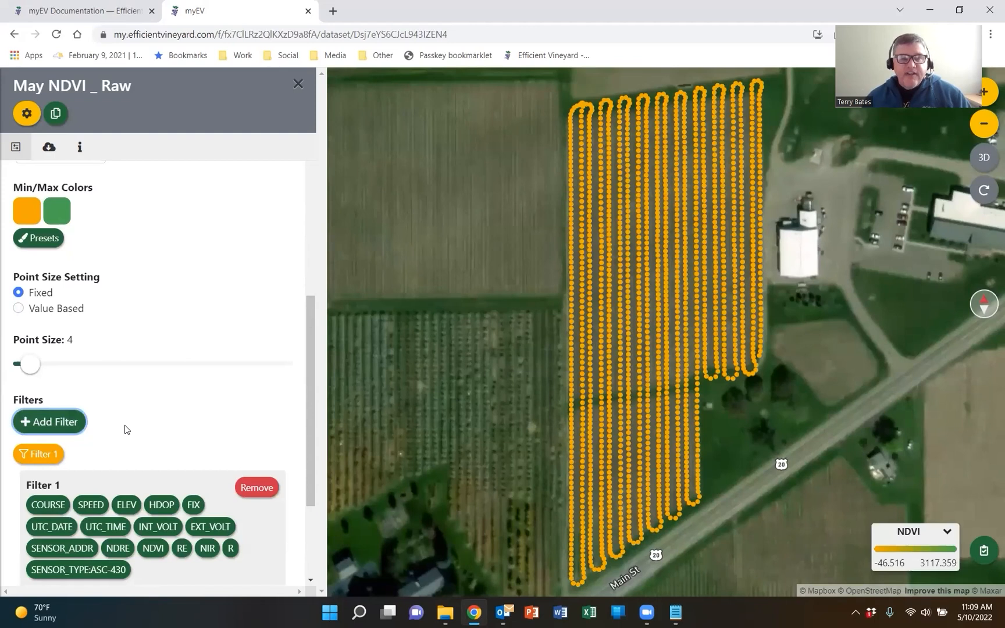
{"action": "left_click", "coordinate": [154, 548]}
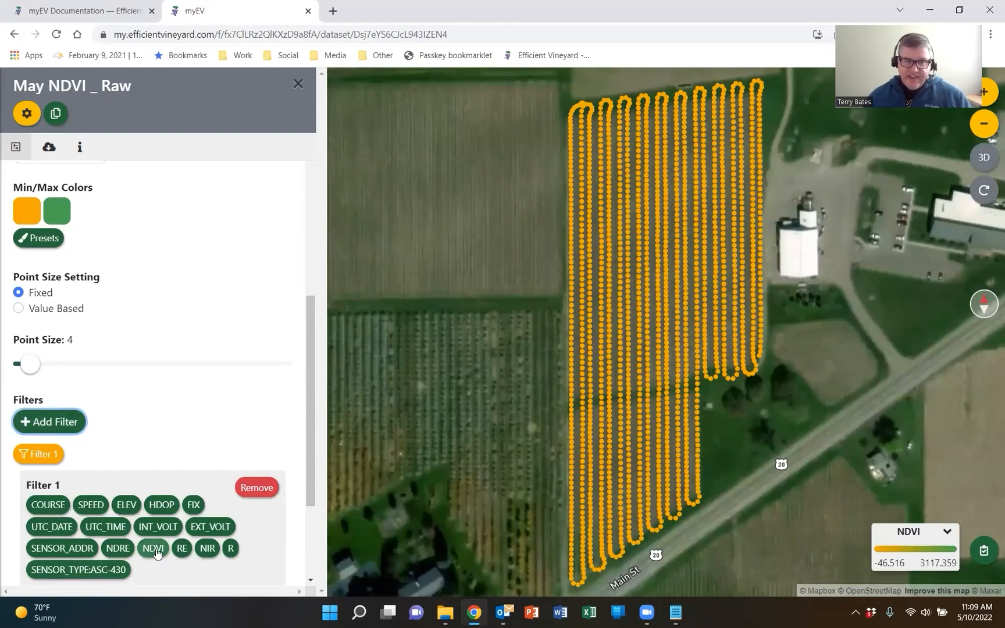
{"action": "scroll", "coordinate": [301, 439], "scroll_direction": "down", "scroll_amount": 5}
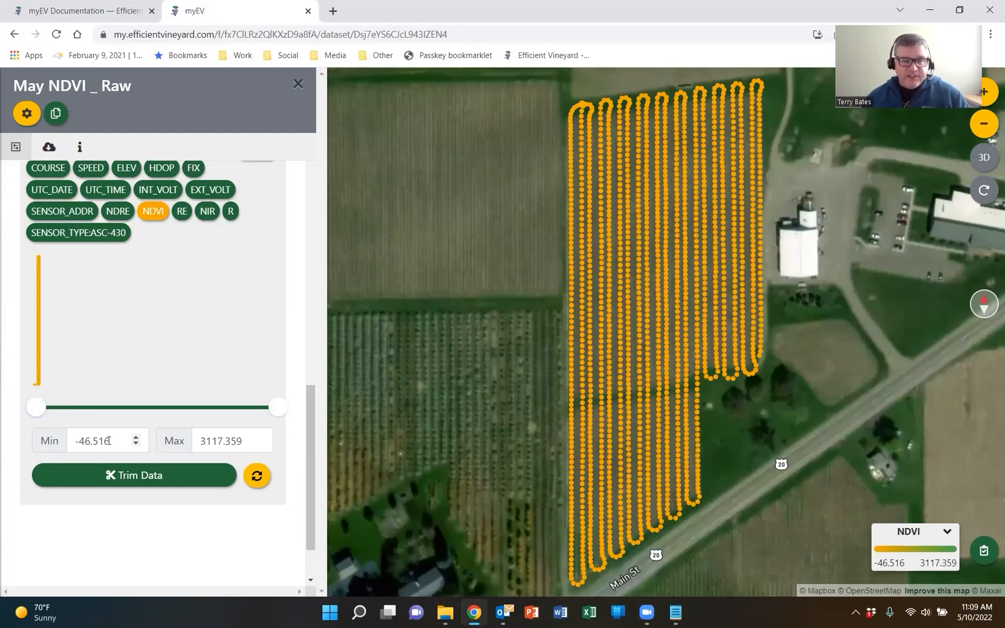
Step: Set the NDVI filter's minimum to 0 and maximum to 1, and trim the data to that range
{"action": "left_click_drag", "start_coordinate": [110, 441], "coordinate": [44, 433]}
{"action": "type", "text": "0"}
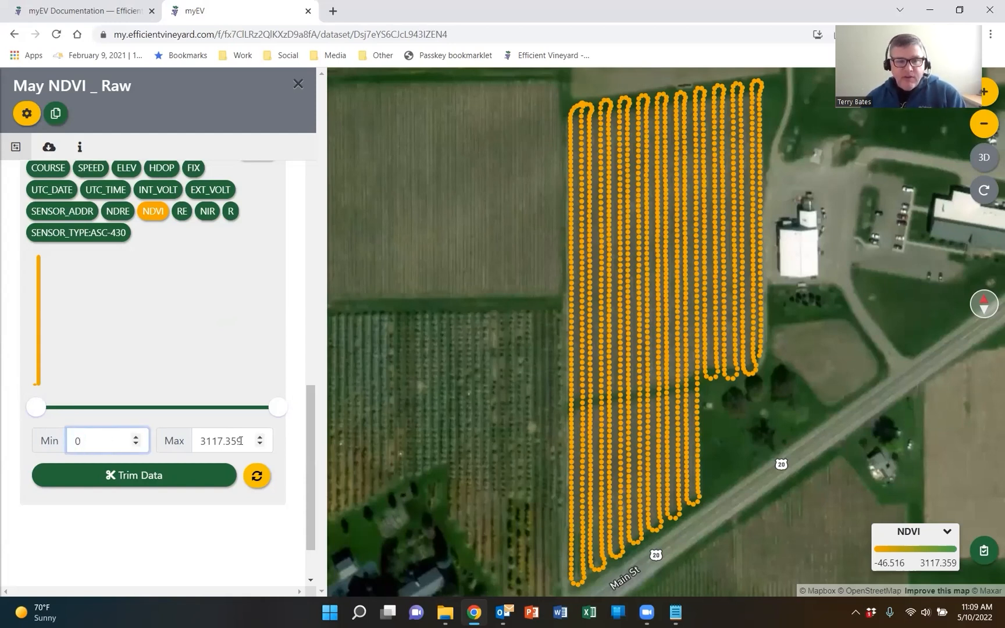
{"action": "key", "text": "Tab"}
{"action": "type", "text": "1"}
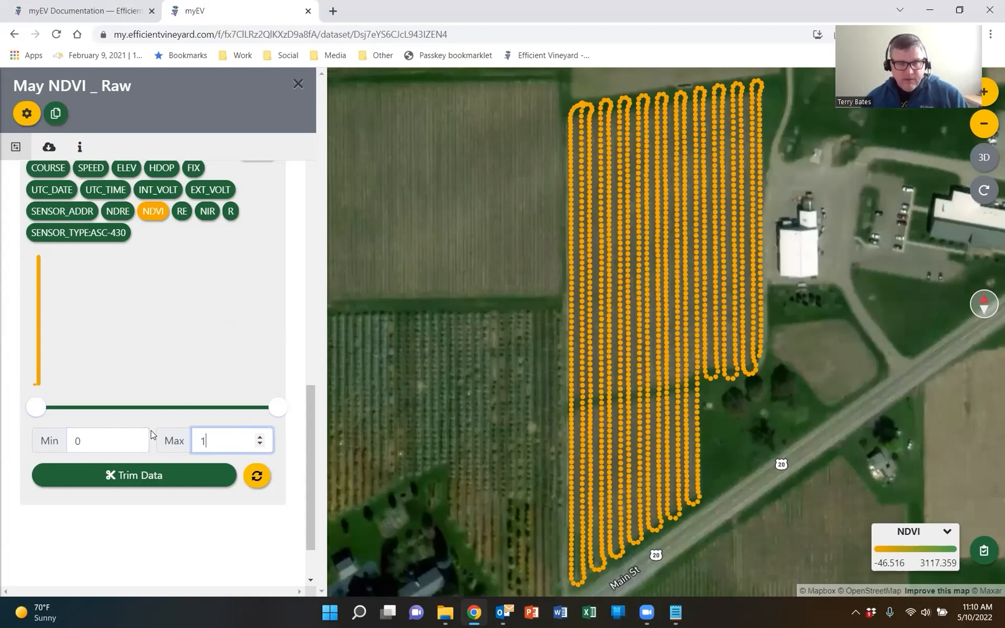
{"action": "left_click", "coordinate": [135, 475]}
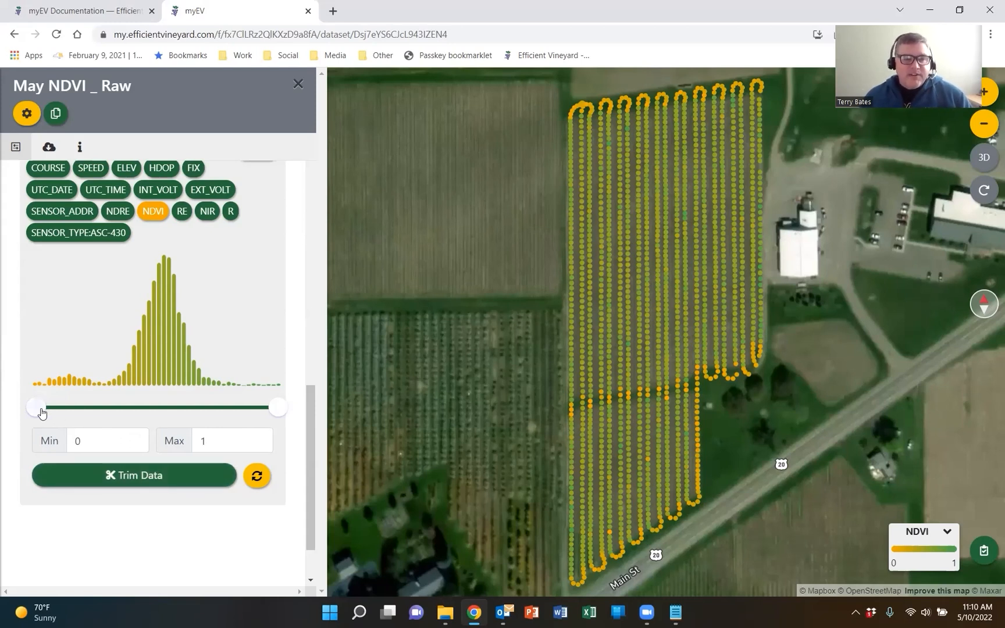
Step: Narrow the NDVI filter range to 0.26–0.79 using the histogram and trim the data again
{"action": "left_click_drag", "start_coordinate": [42, 413], "coordinate": [100, 407]}
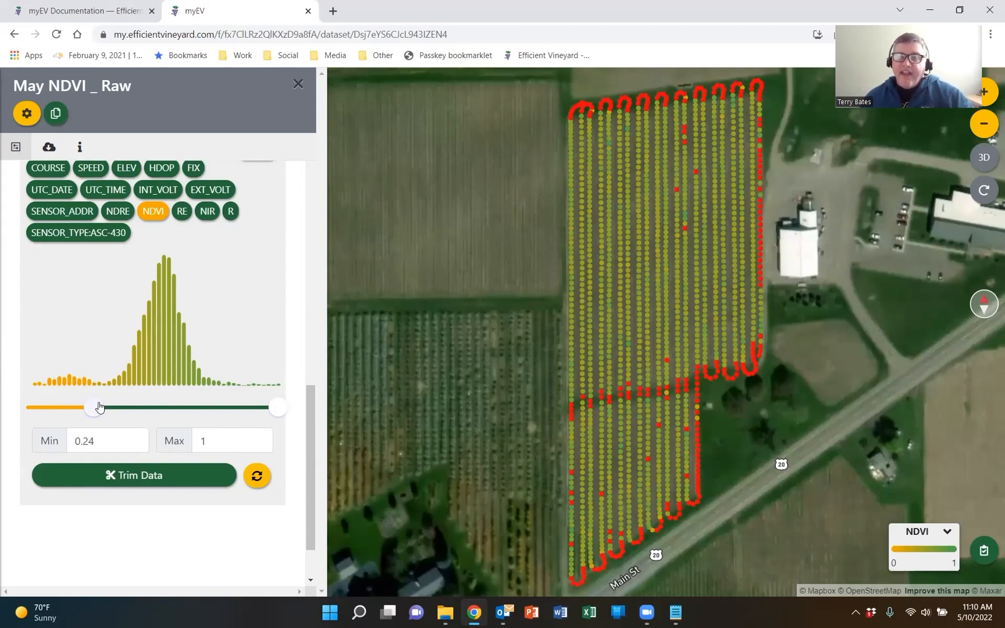
{"action": "mouse_move", "coordinate": [100, 407]}
{"action": "left_mouse_down"}
{"action": "mouse_move", "coordinate": [78, 408]}
{"action": "mouse_move", "coordinate": [103, 407]}
{"action": "left_mouse_up"}
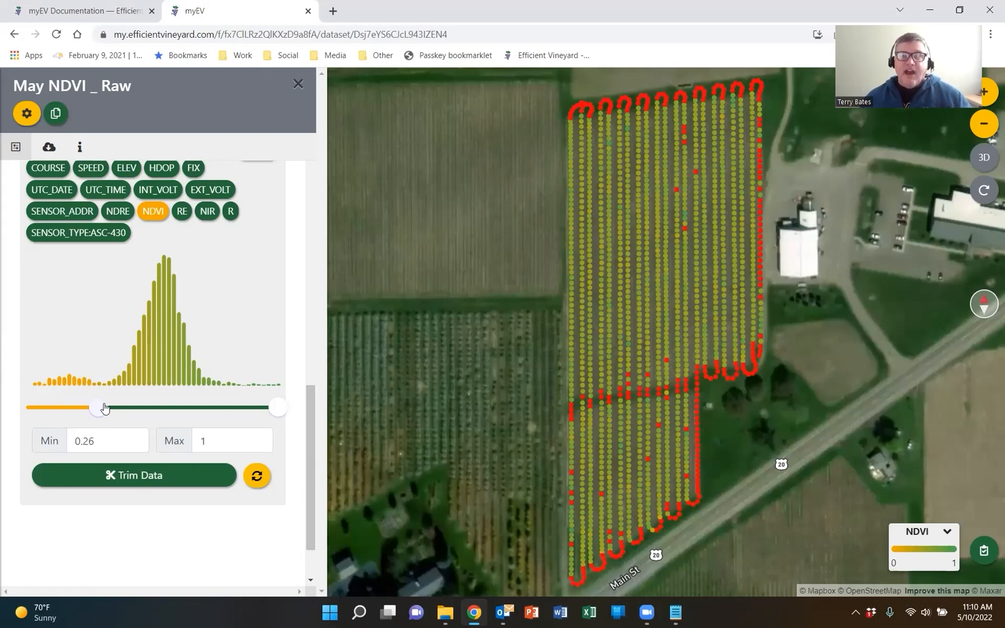
{"action": "mouse_move", "coordinate": [104, 408]}
{"action": "left_mouse_down"}
{"action": "mouse_move", "coordinate": [80, 411]}
{"action": "mouse_move", "coordinate": [97, 407]}
{"action": "left_mouse_up"}
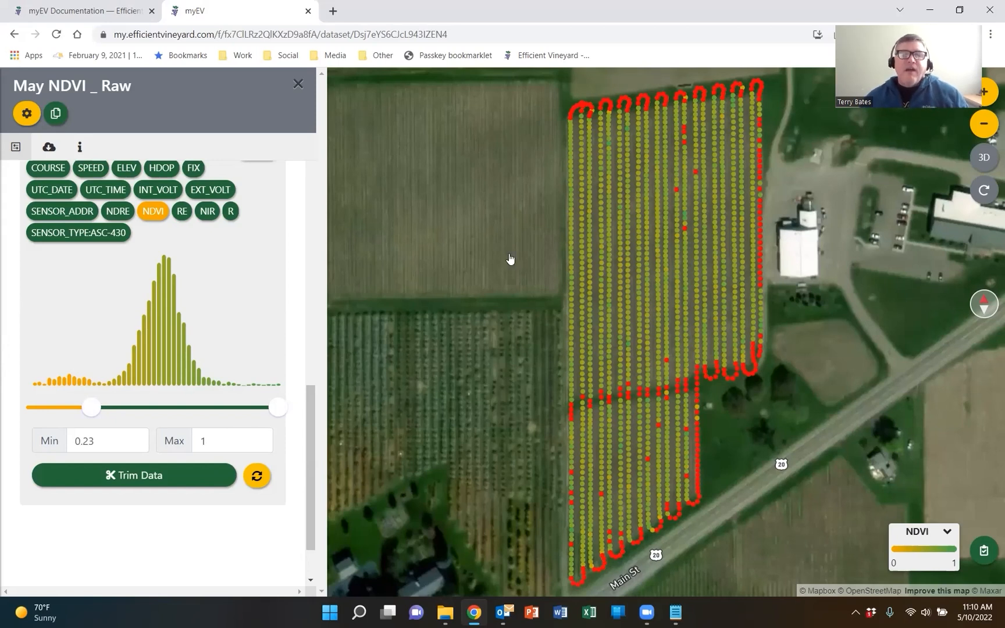
{"action": "left_click_drag", "start_coordinate": [91, 410], "coordinate": [99, 410]}
{"action": "left_click_drag", "start_coordinate": [278, 408], "coordinate": [228, 411]}
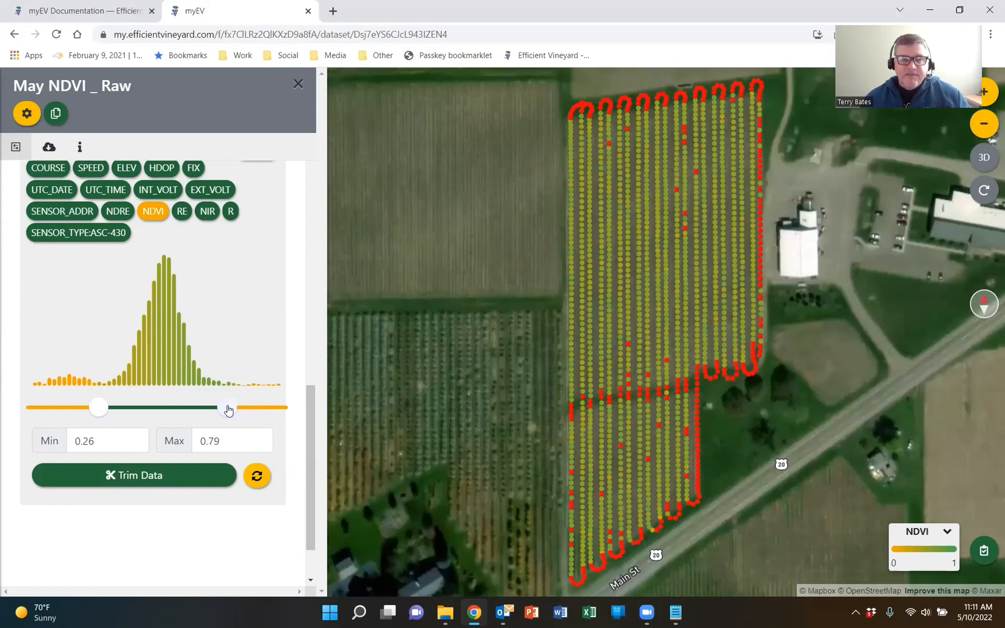
{"action": "left_click", "coordinate": [170, 474]}
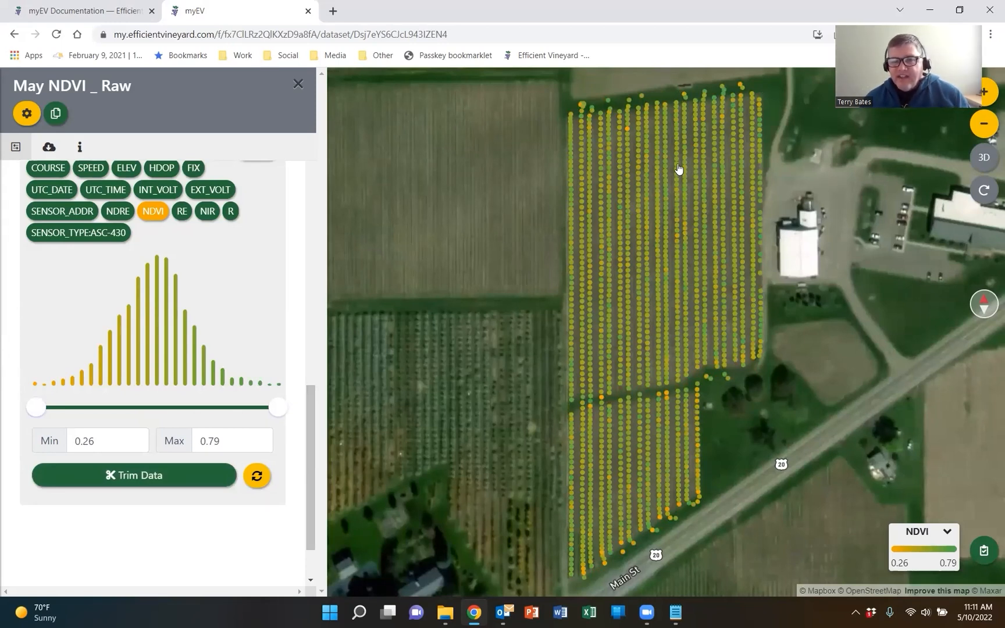
Step: Start a copy of the May NDVI _ Raw dataset and name it May NDVI _ Cleaned
{"action": "left_click_drag", "start_coordinate": [311, 427], "coordinate": [343, 160]}
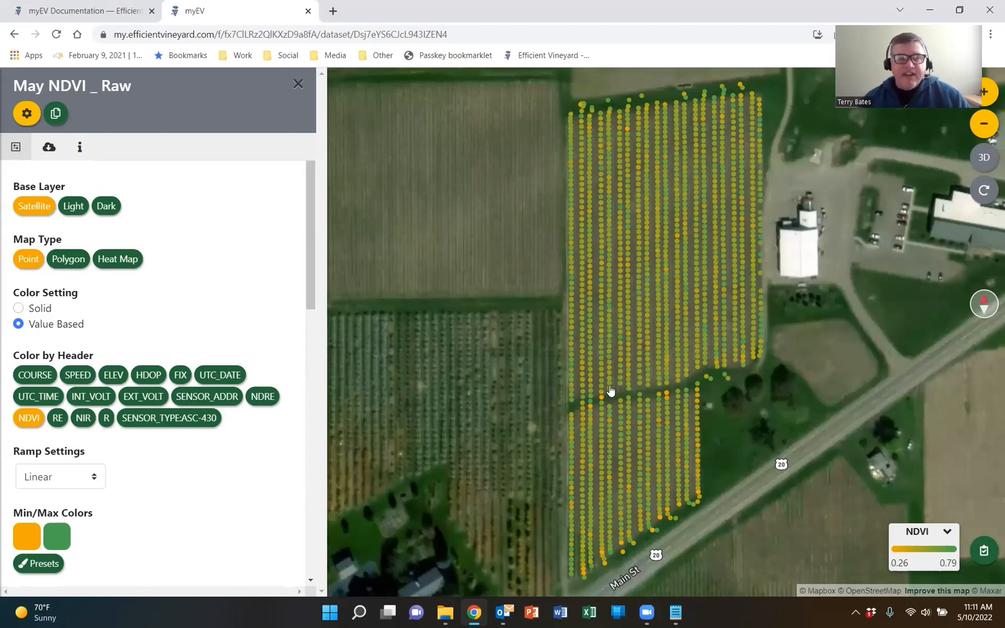
{"action": "left_click", "coordinate": [56, 114]}
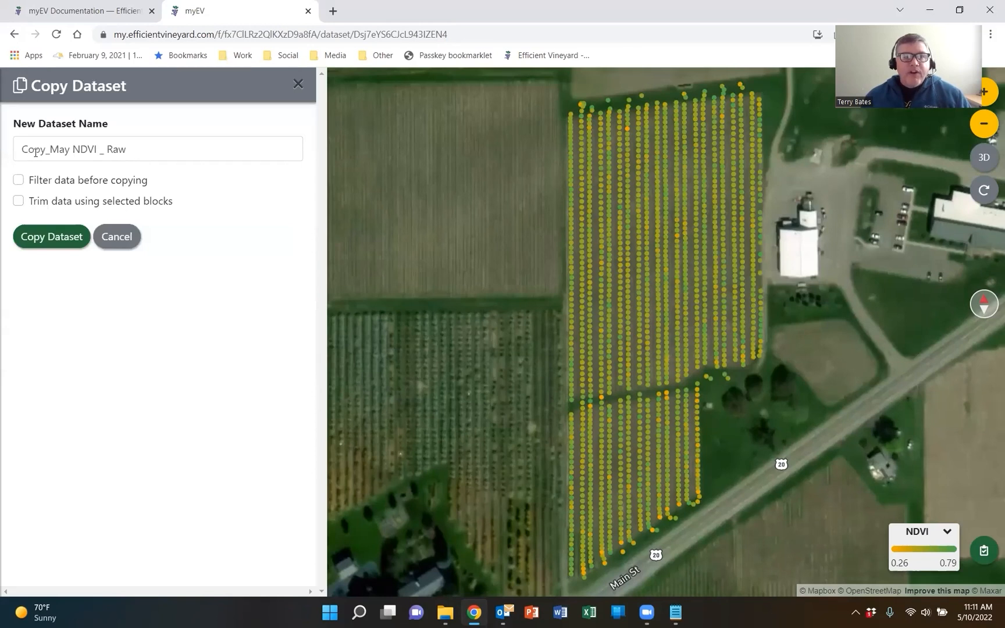
{"action": "left_click", "coordinate": [52, 149]}
{"action": "key", "text": "BackSpace"}
{"action": "key", "text": "BackSpace"}
{"action": "key", "text": "BackSpace"}
{"action": "key", "text": "BackSpace"}
{"action": "key", "text": "BackSpace"}
{"action": "left_click", "coordinate": [98, 150]}
{"action": "key", "text": "BackSpace"}
{"action": "key", "text": "BackSpace"}
{"action": "key", "text": "BackSpace"}
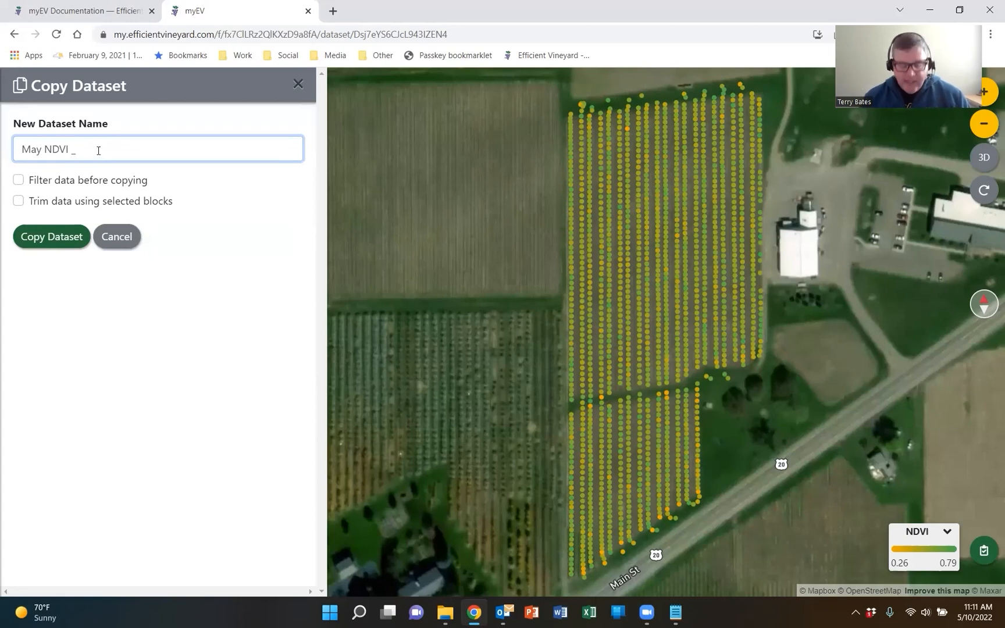
{"action": "type", "text": "Cleaner"}
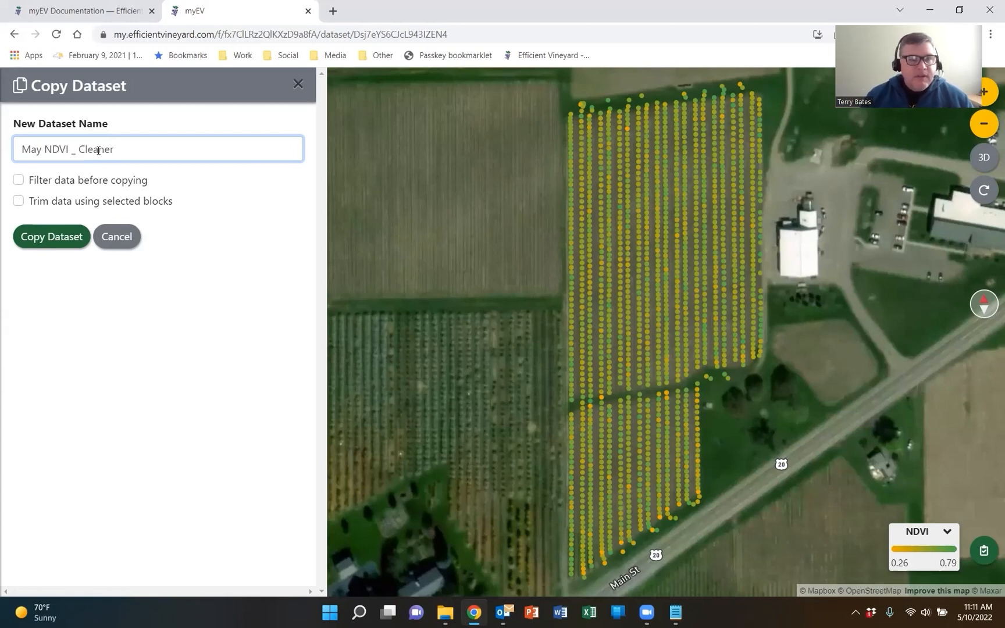
{"action": "key", "text": "BackSpace"}
{"action": "type", "text": "d"}
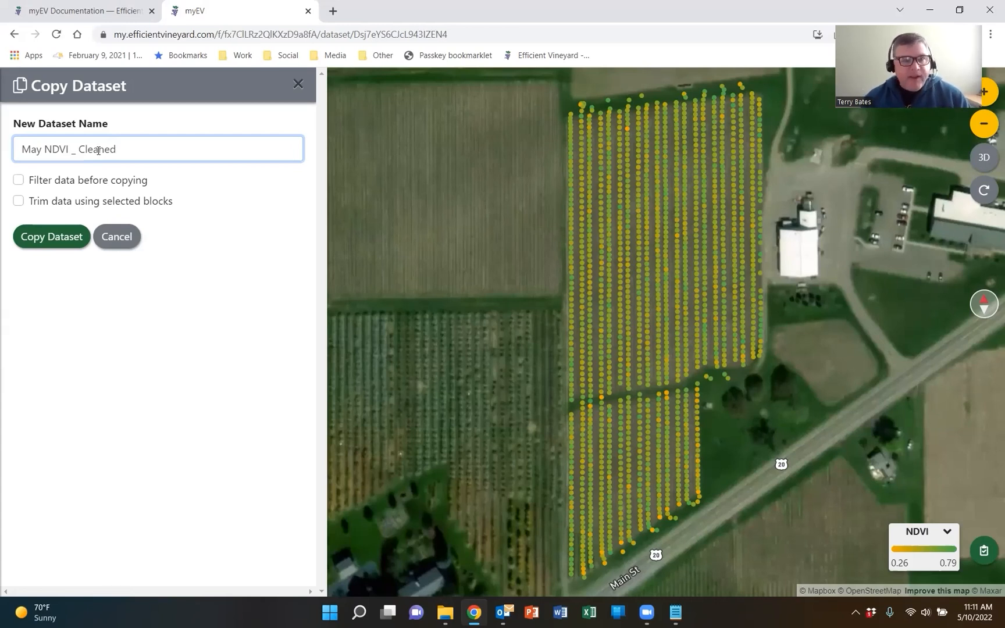
Step: Create the copy with data filtering and trimming to the Barn Block enabled, and open May NDVI _ Cleaned
{"action": "left_click", "coordinate": [19, 181]}
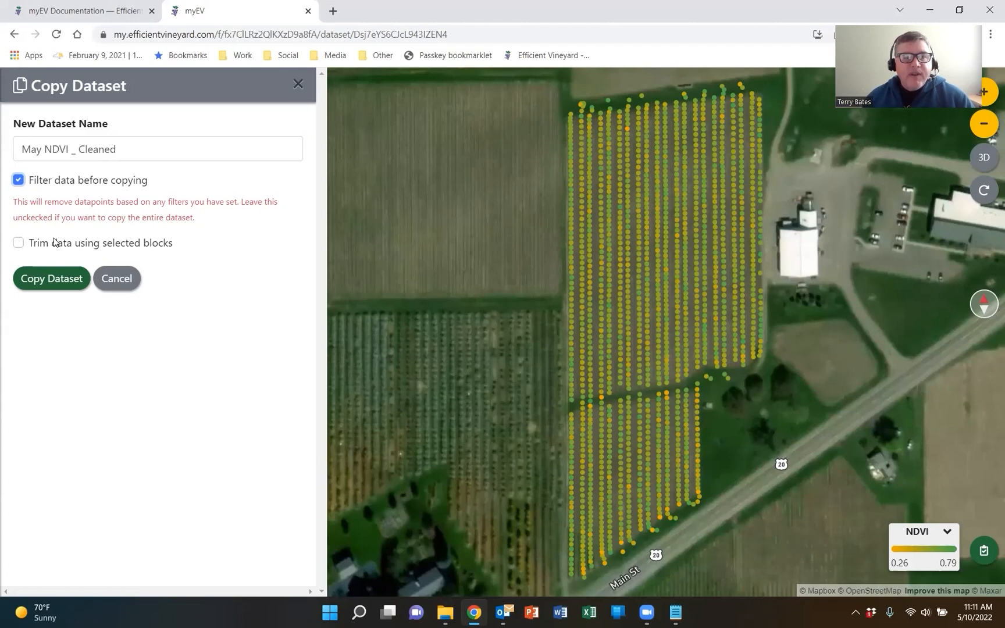
{"action": "left_click", "coordinate": [19, 243]}
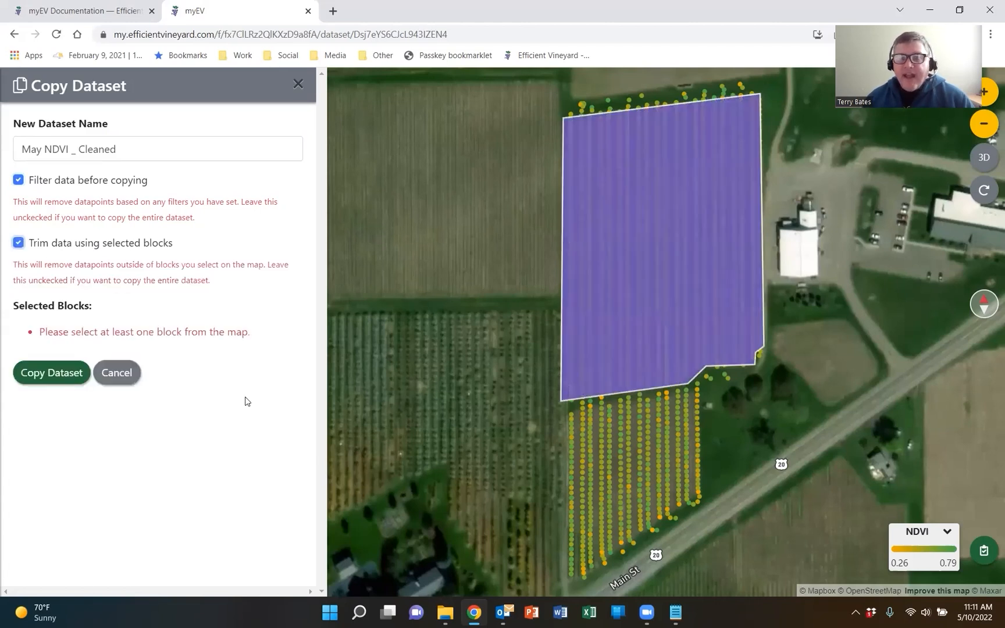
{"action": "left_click", "coordinate": [660, 254]}
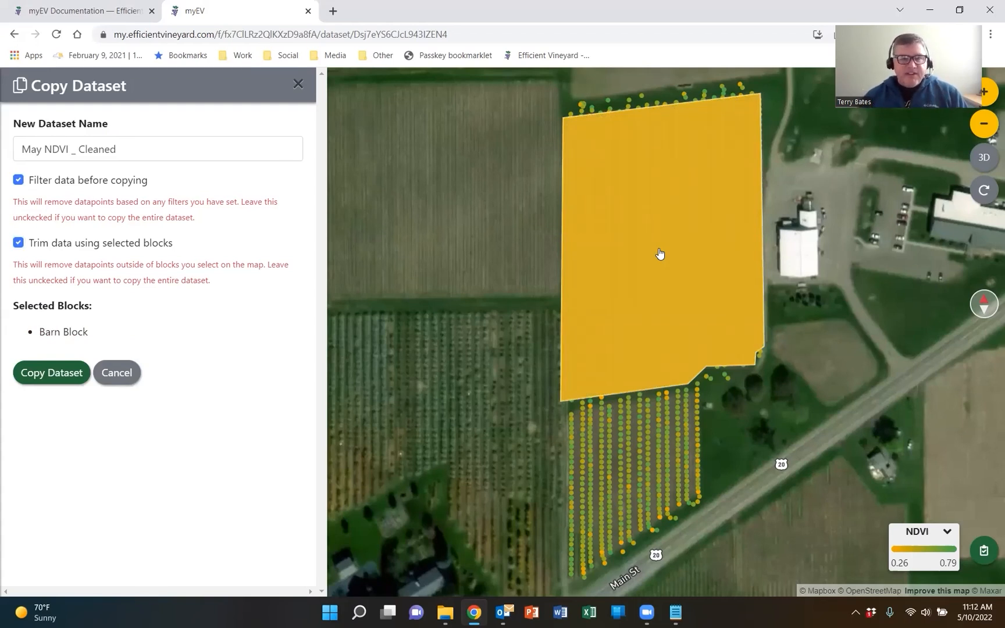
{"action": "left_click", "coordinate": [51, 372]}
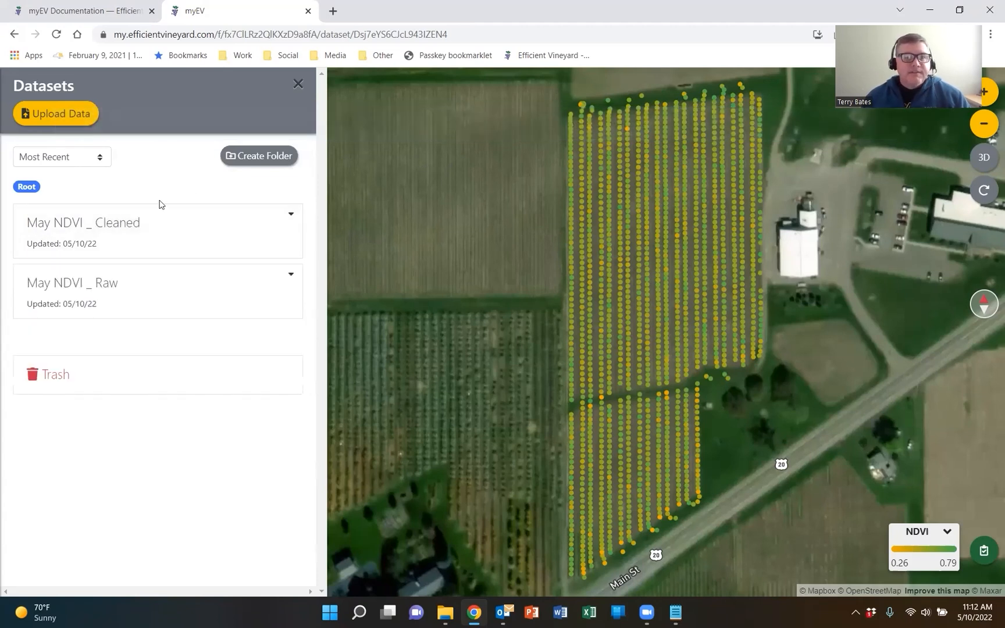
{"action": "left_click", "coordinate": [73, 231]}
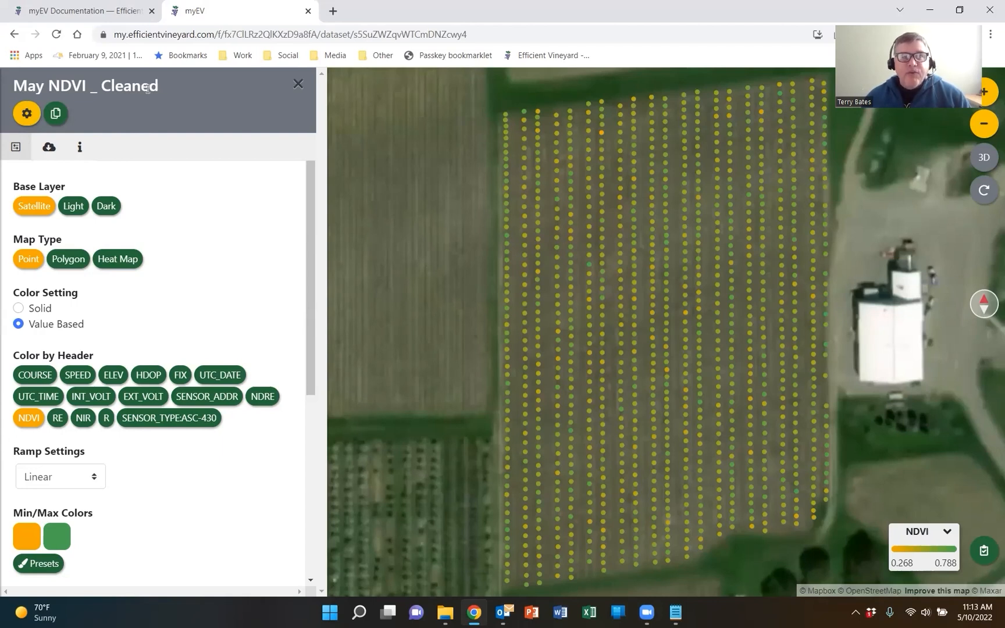
Step: Interpolate the May NDVI _ Cleaned dataset by NDVI with the Interpolator plugin and add the result to the farm
{"action": "left_click", "coordinate": [298, 83]}
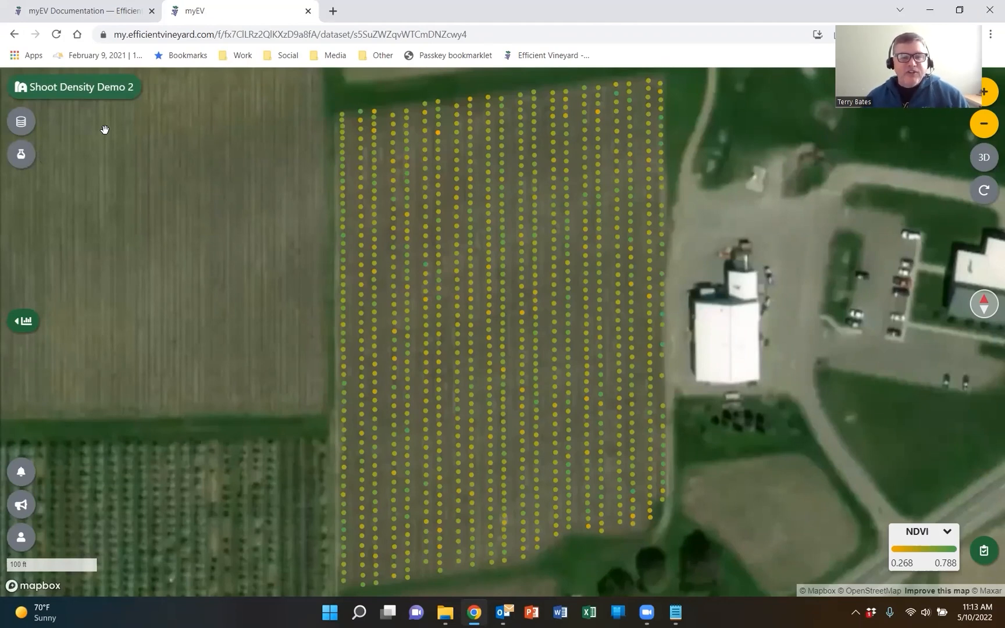
{"action": "left_click", "coordinate": [20, 155]}
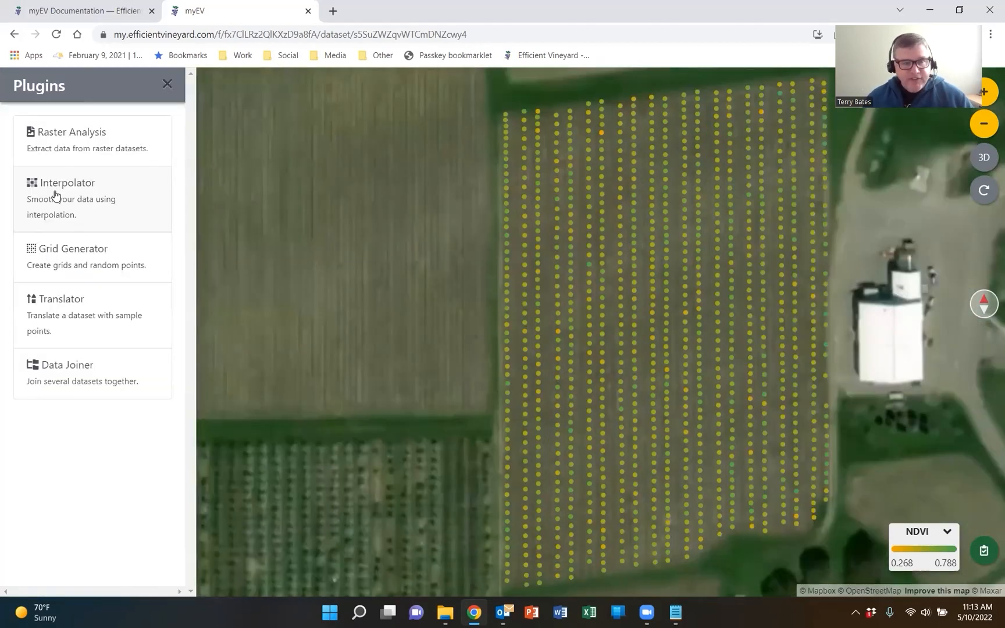
{"action": "left_click", "coordinate": [55, 195]}
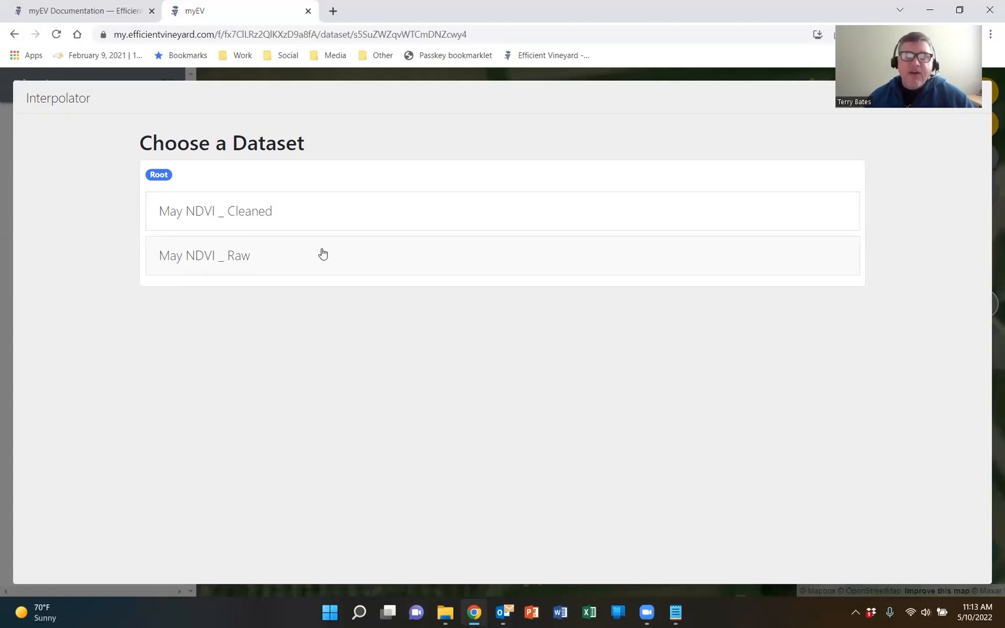
{"action": "left_click", "coordinate": [259, 216]}
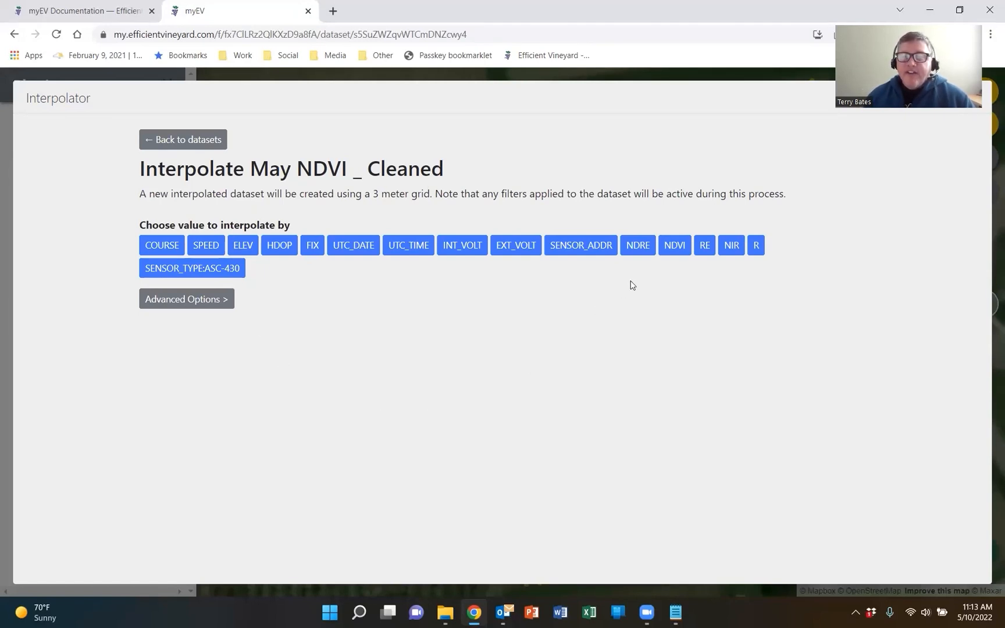
{"action": "left_click", "coordinate": [675, 247]}
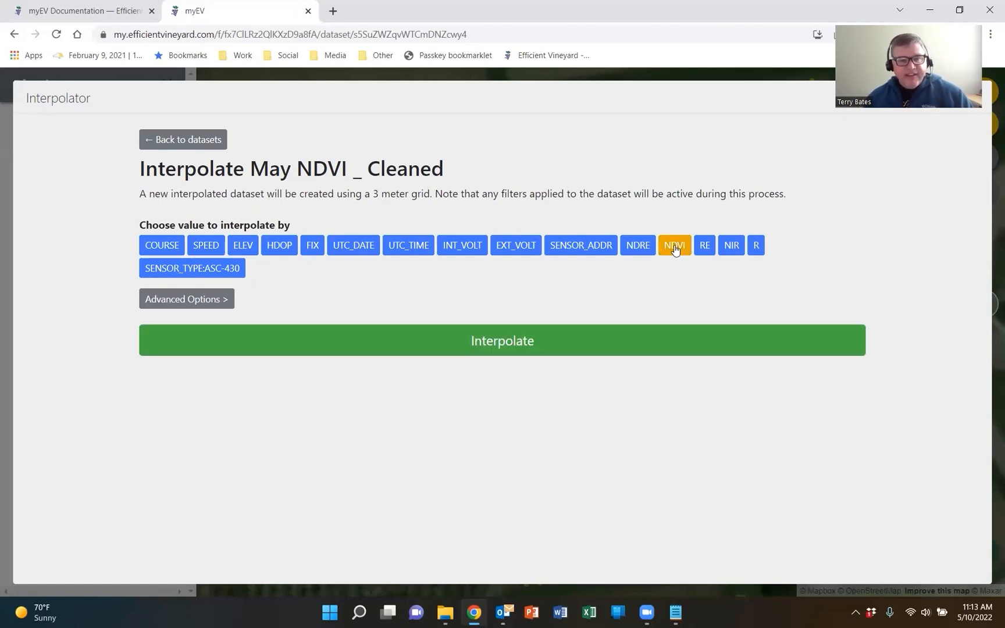
{"action": "left_click", "coordinate": [506, 346]}
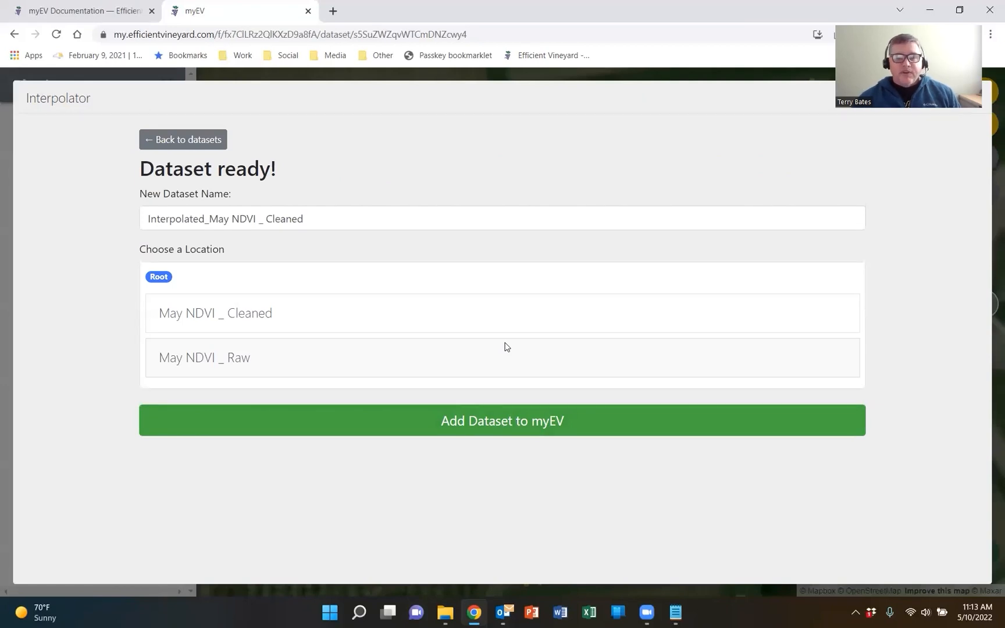
{"action": "left_click", "coordinate": [528, 428]}
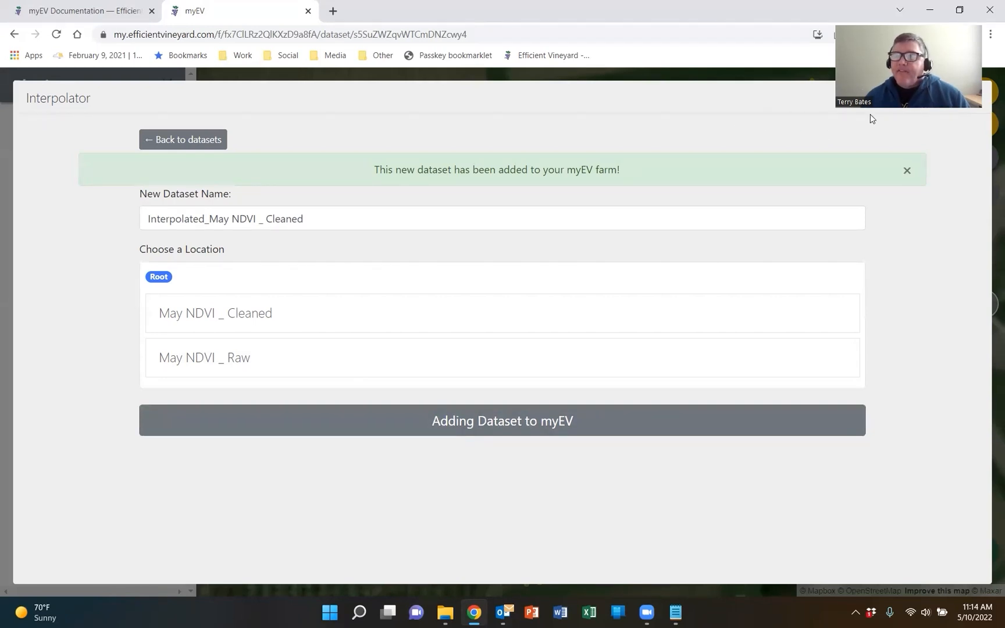
{"action": "left_click", "coordinate": [973, 96]}
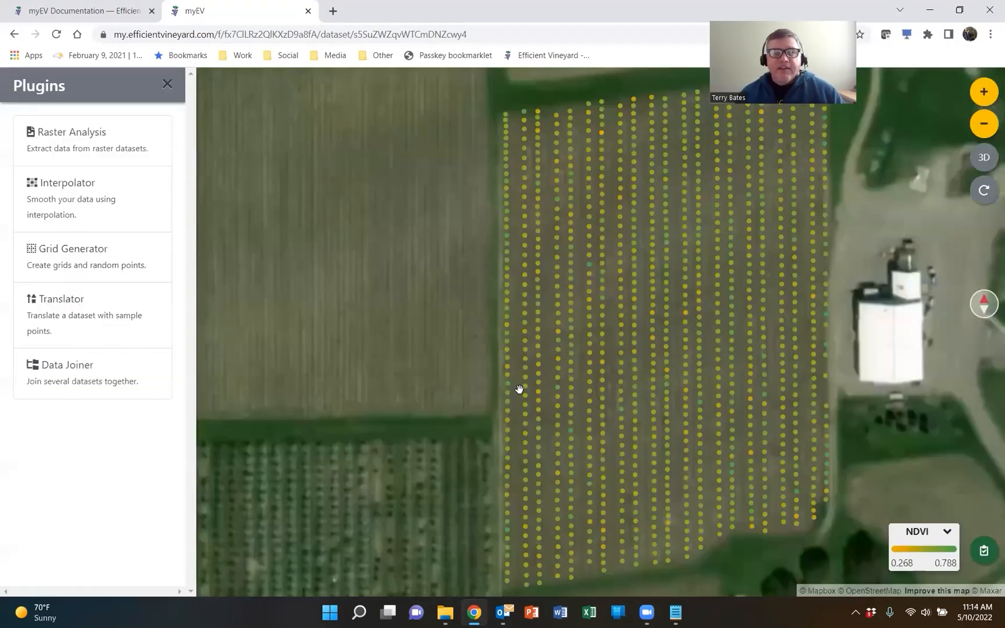
{"action": "left_click", "coordinate": [168, 83]}
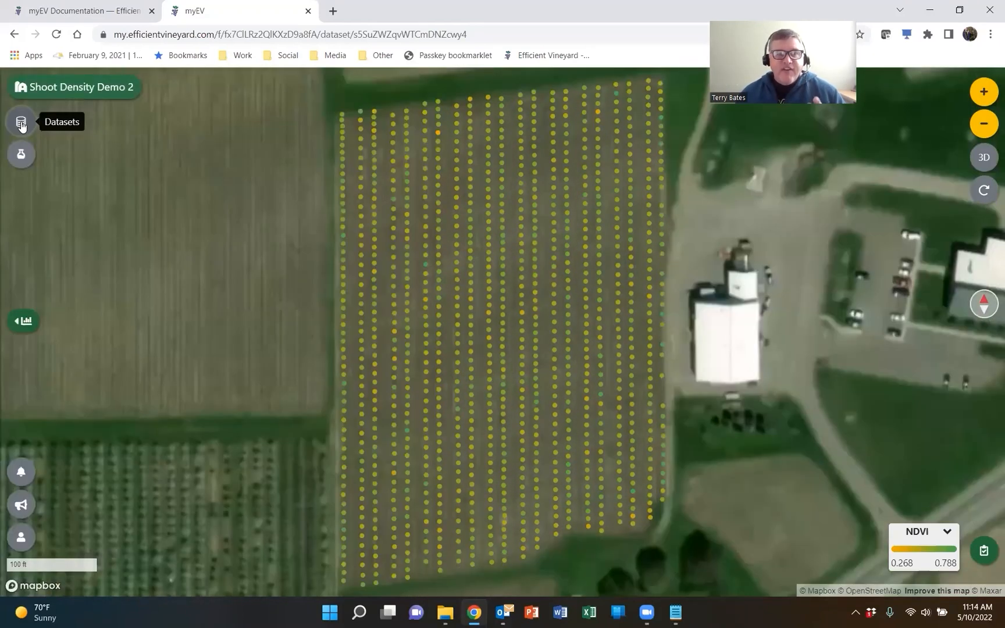
Step: Open the Interpolated_May NDVI _ Cleaned dataset to show its points across the whole Barn Block
{"action": "left_click", "coordinate": [21, 124]}
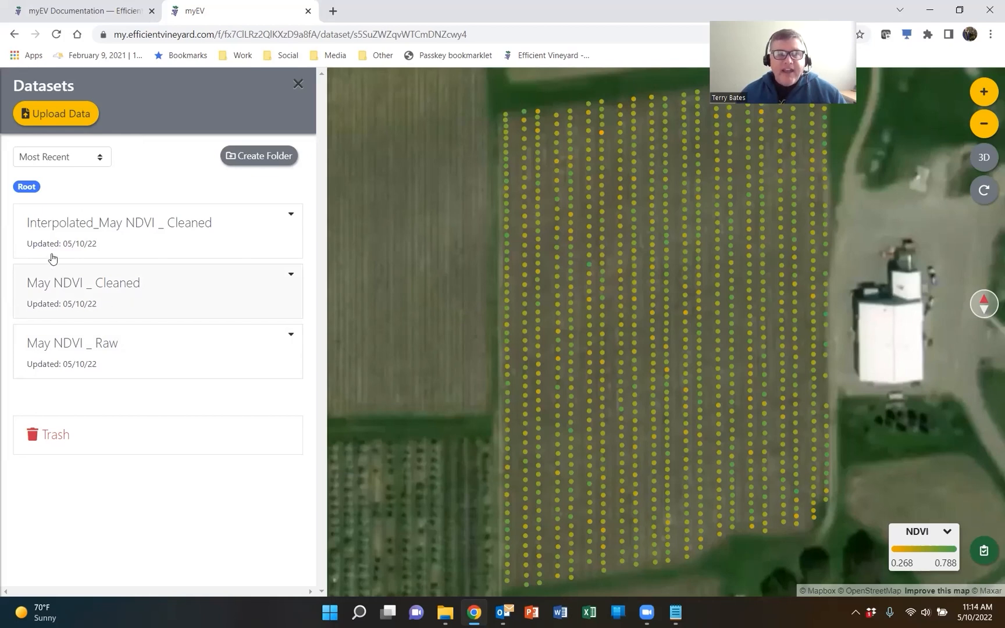
{"action": "left_click", "coordinate": [186, 232]}
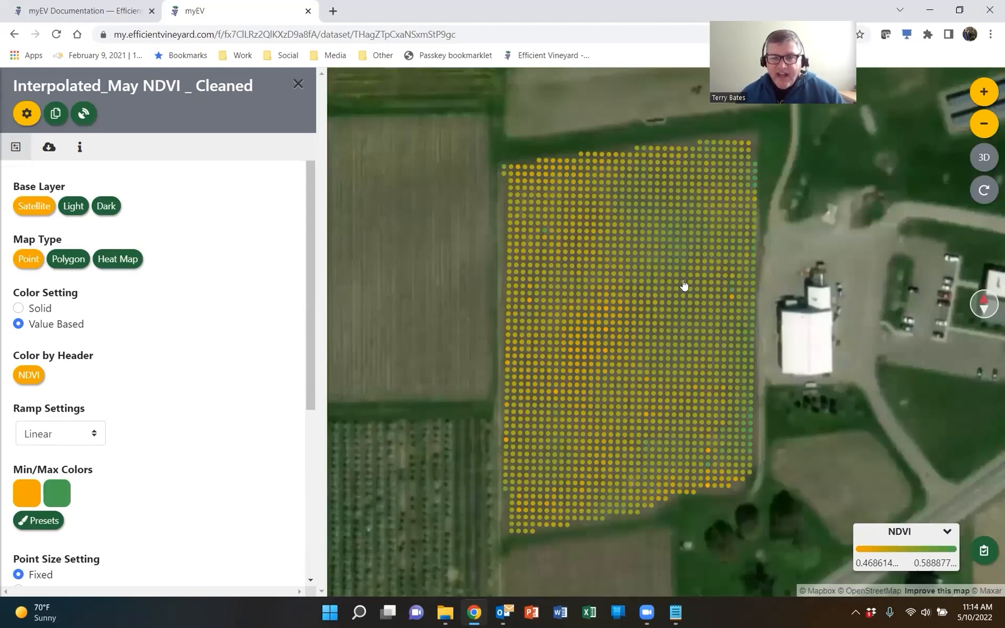
{"action": "scroll", "coordinate": [680, 284], "scroll_direction": "down", "scroll_amount": 2}
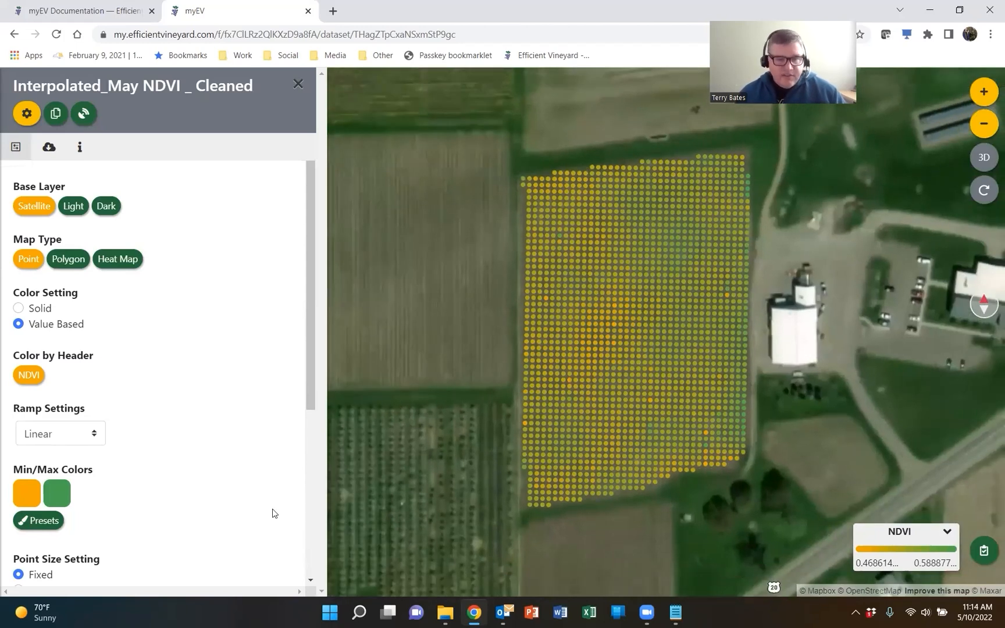
Step: Set the fixed point size of the Interpolated_May NDVI _ Cleaned map to 6
{"action": "scroll", "coordinate": [305, 372], "scroll_direction": "down", "scroll_amount": 1}
{"action": "scroll", "coordinate": [301, 401], "scroll_direction": "down", "scroll_amount": 2}
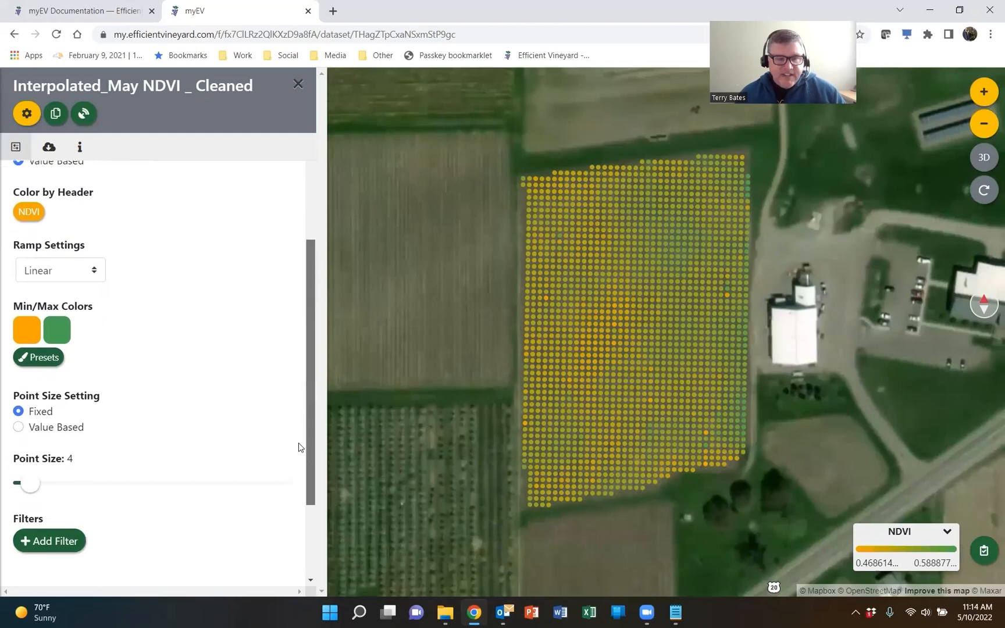
{"action": "left_click_drag", "start_coordinate": [33, 484], "coordinate": [41, 482]}
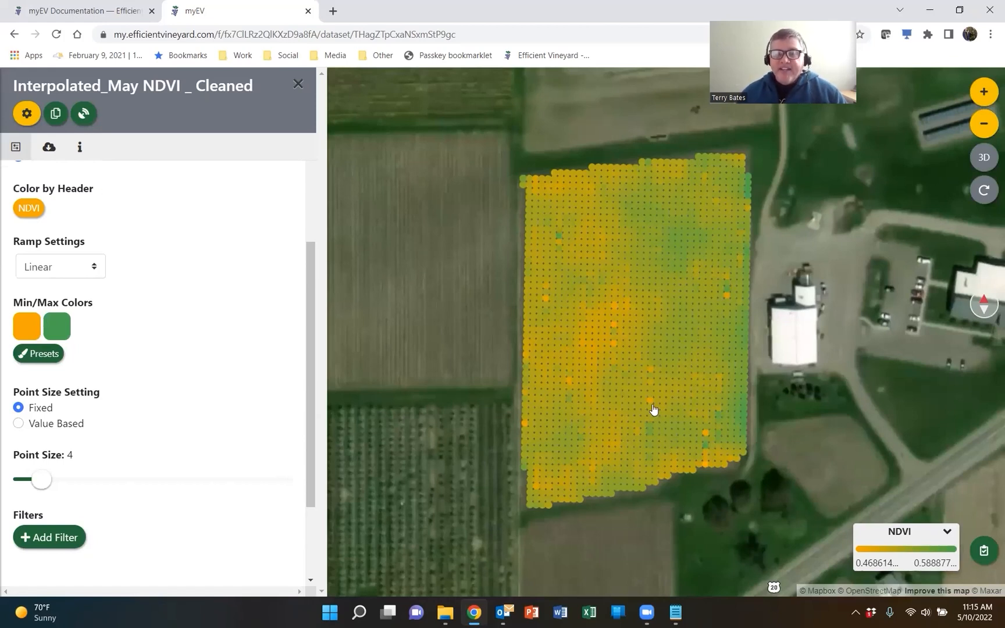
Step: Change the NDVI ramp setting to Jenks classification
{"action": "left_click", "coordinate": [91, 270]}
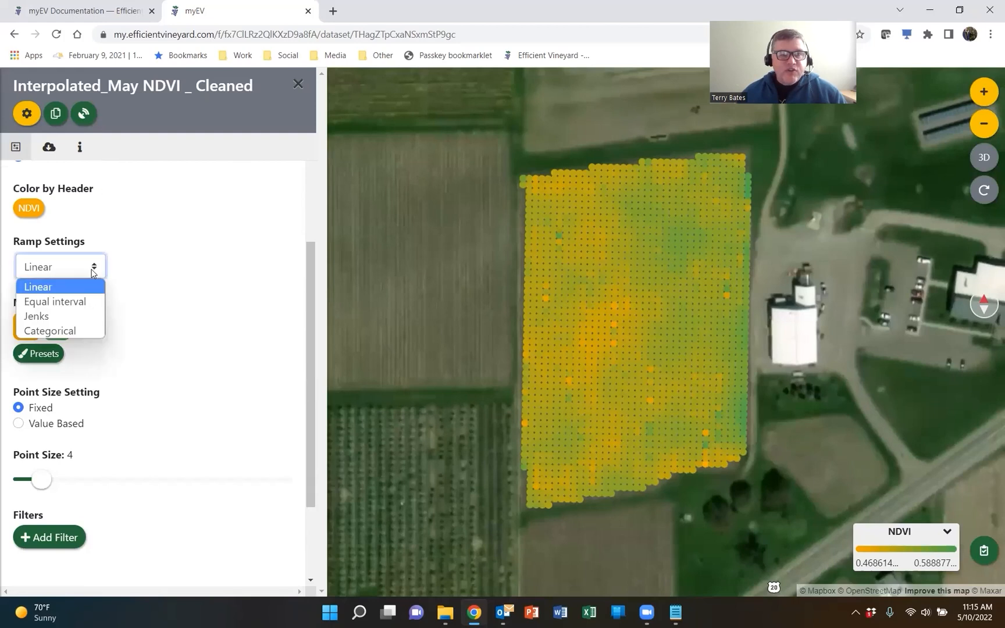
{"action": "left_click", "coordinate": [57, 319]}
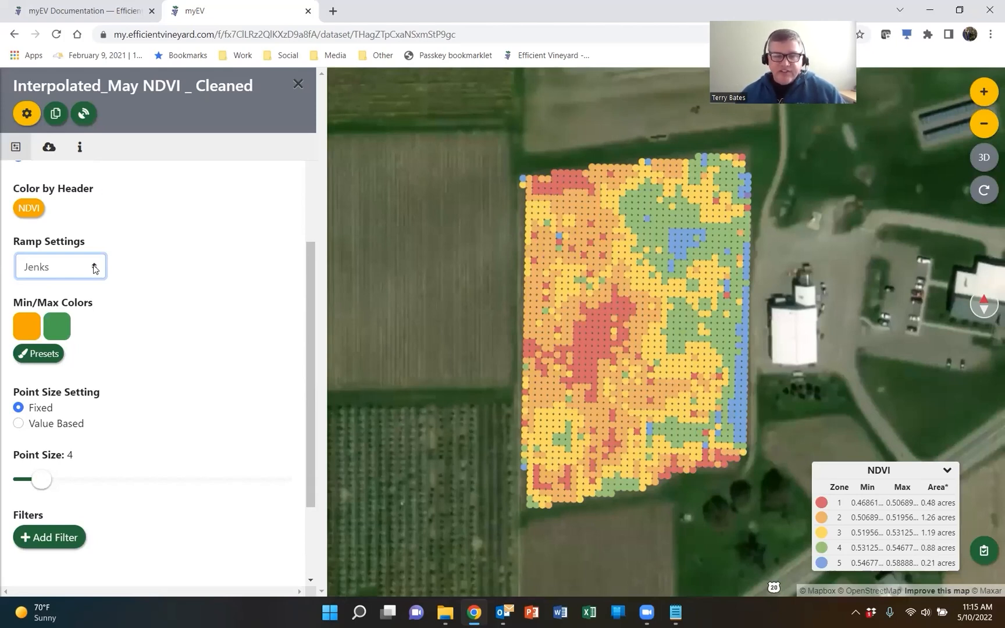
{"action": "left_click", "coordinate": [95, 273]}
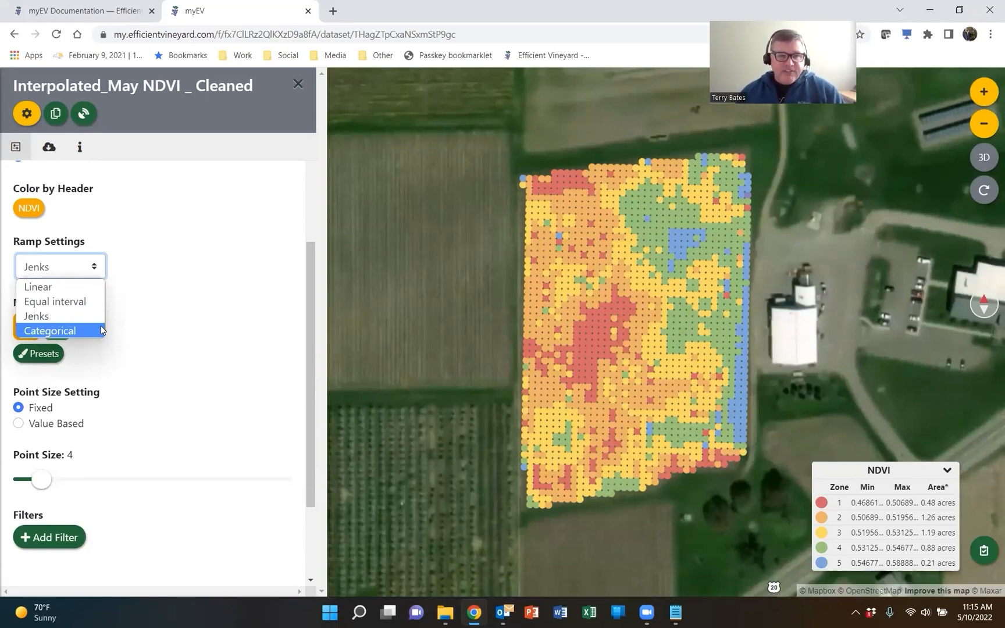
{"action": "left_click", "coordinate": [57, 315]}
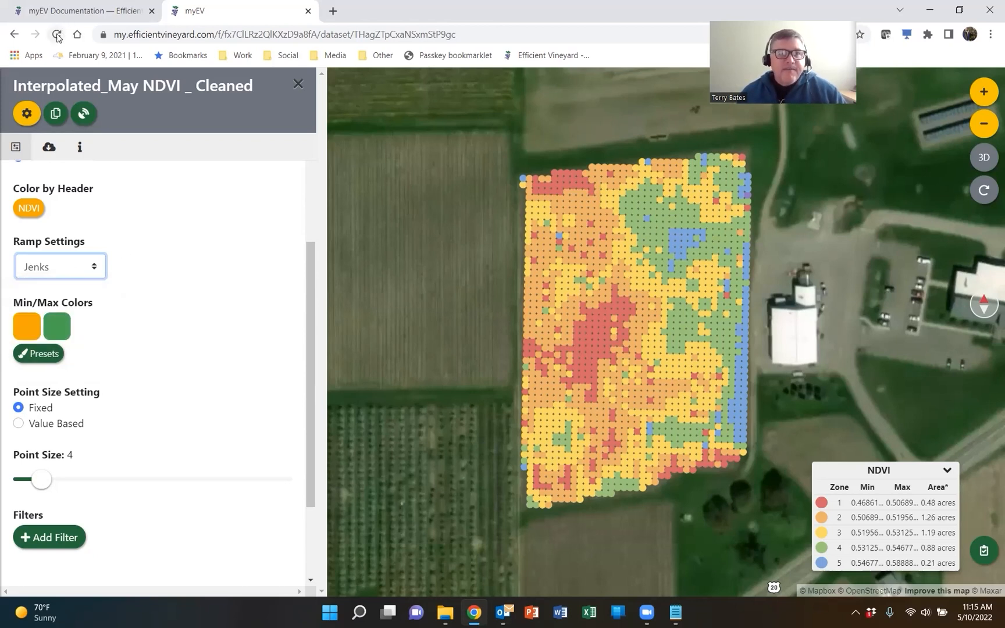
Step: Divide the Jenks ramp into 3 zones
{"action": "scroll", "coordinate": [242, 340], "scroll_direction": "up", "scroll_amount": 2}
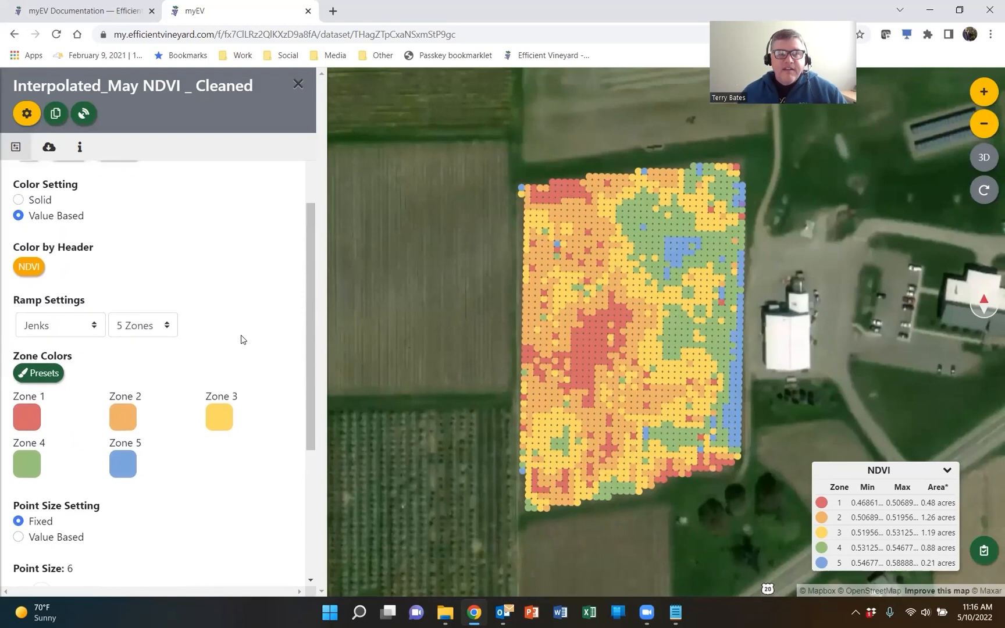
{"action": "scroll", "coordinate": [242, 340], "scroll_direction": "down", "scroll_amount": 1}
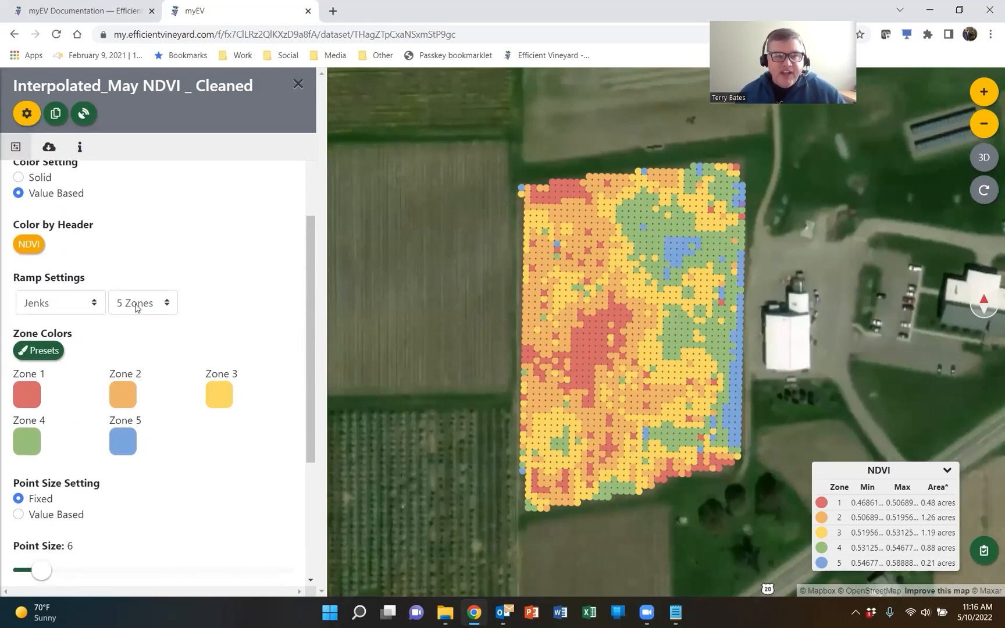
{"action": "left_click", "coordinate": [167, 303]}
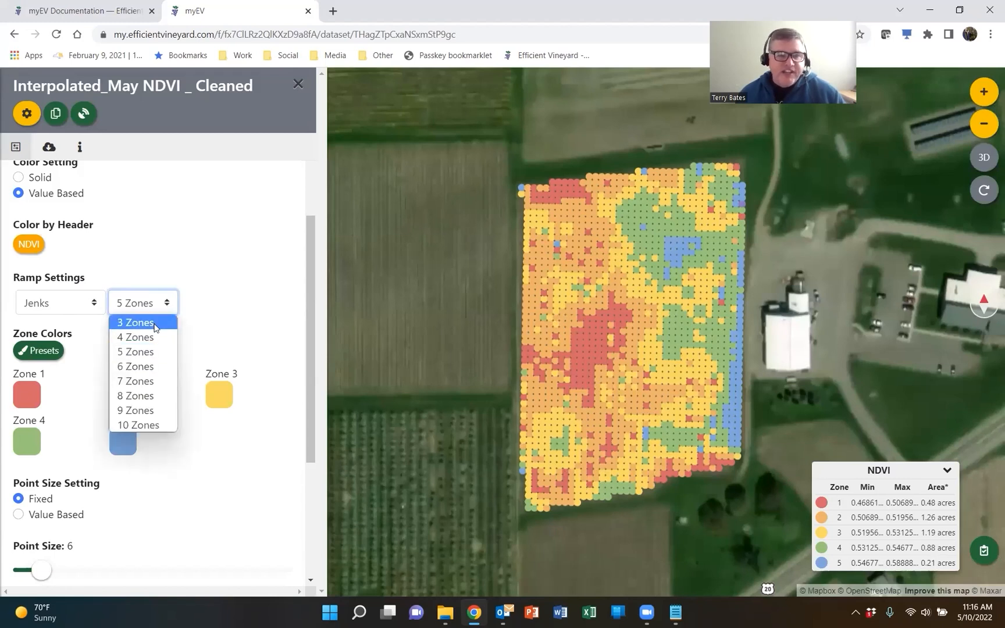
{"action": "left_click", "coordinate": [154, 321]}
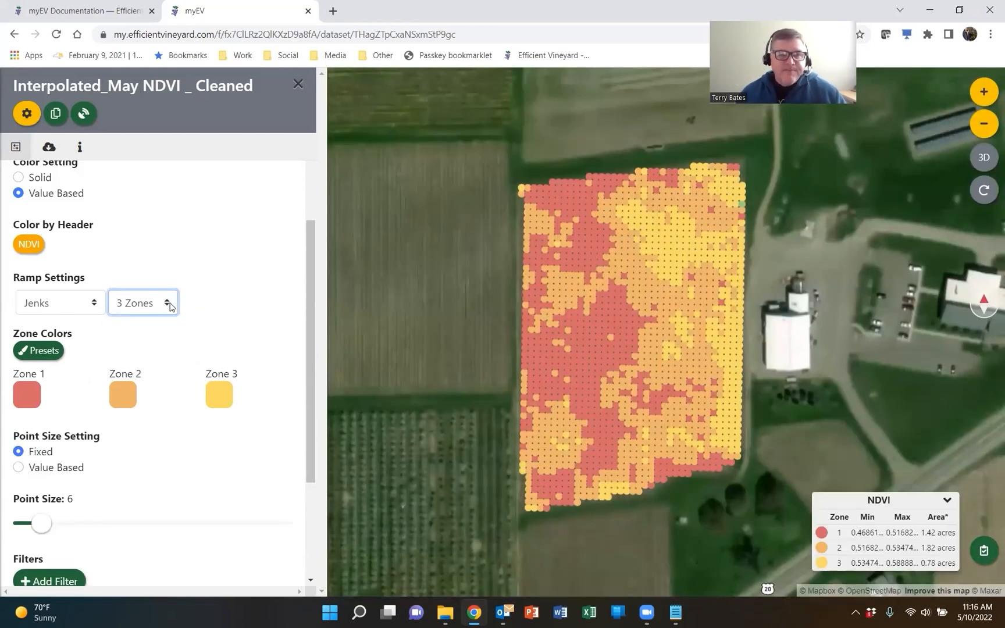
Step: Divide the Jenks ramp into 10 zones and apply the brown-yellow-green-blue preset to the zone colors
{"action": "left_click", "coordinate": [168, 305]}
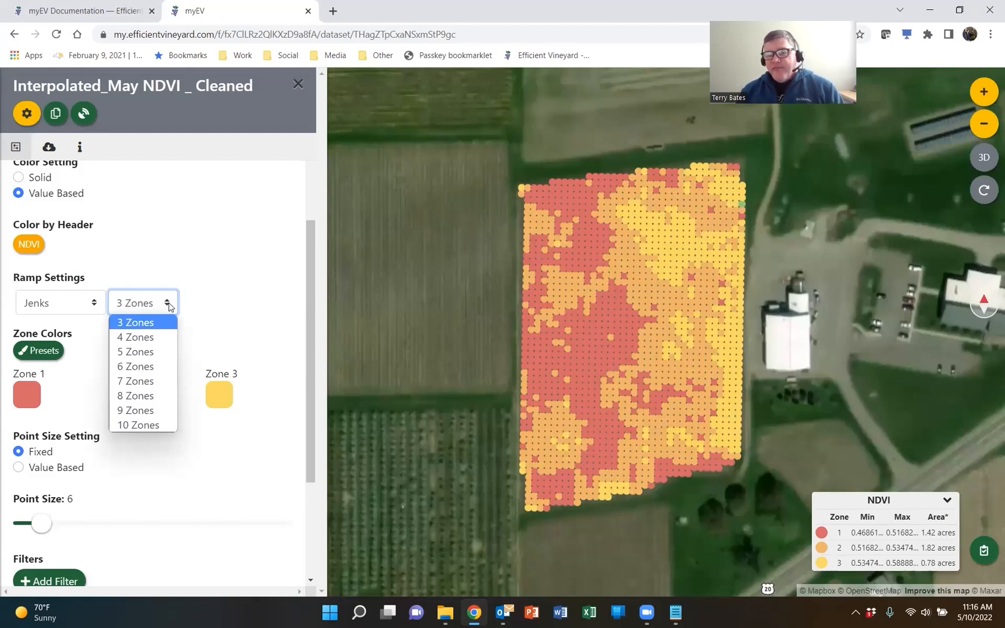
{"action": "left_click", "coordinate": [132, 425]}
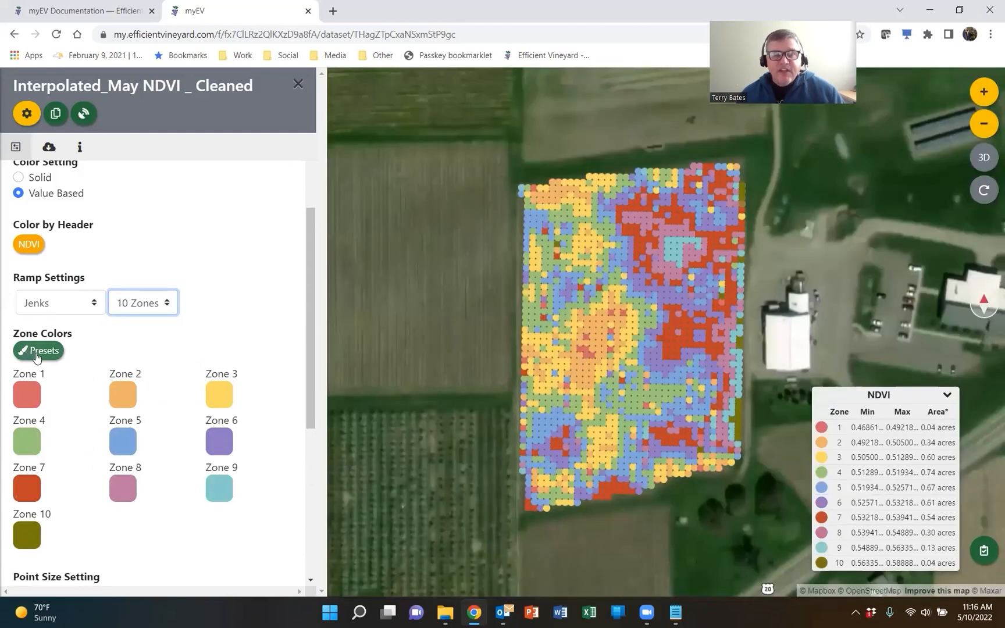
{"action": "left_click", "coordinate": [37, 354]}
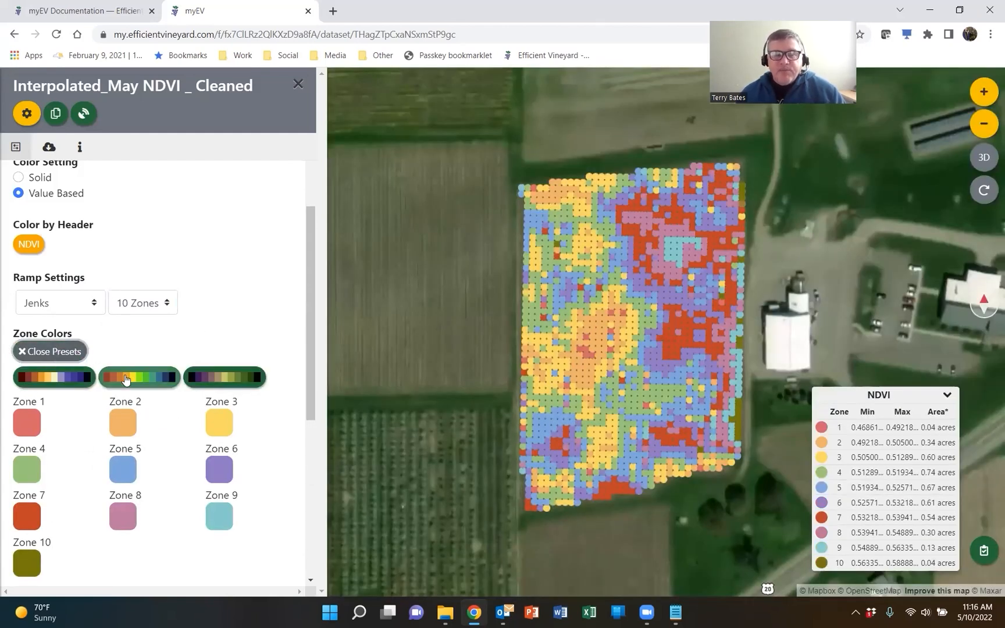
{"action": "left_click", "coordinate": [126, 380]}
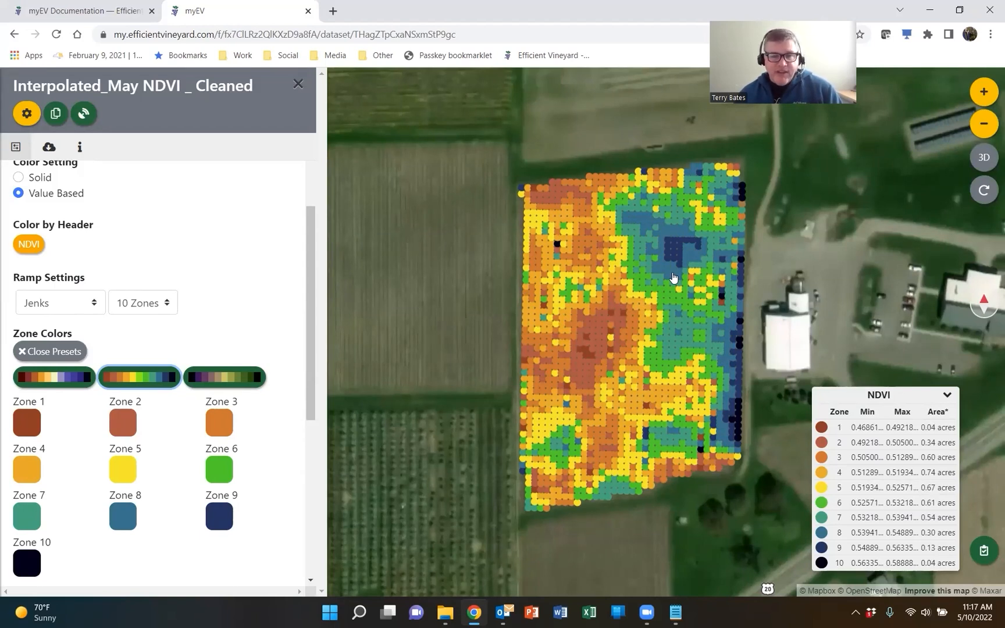
Step: Switch the Jenks ramp to 5 zones and reapply the brown-yellow-green-blue color preset
{"action": "left_click", "coordinate": [168, 304]}
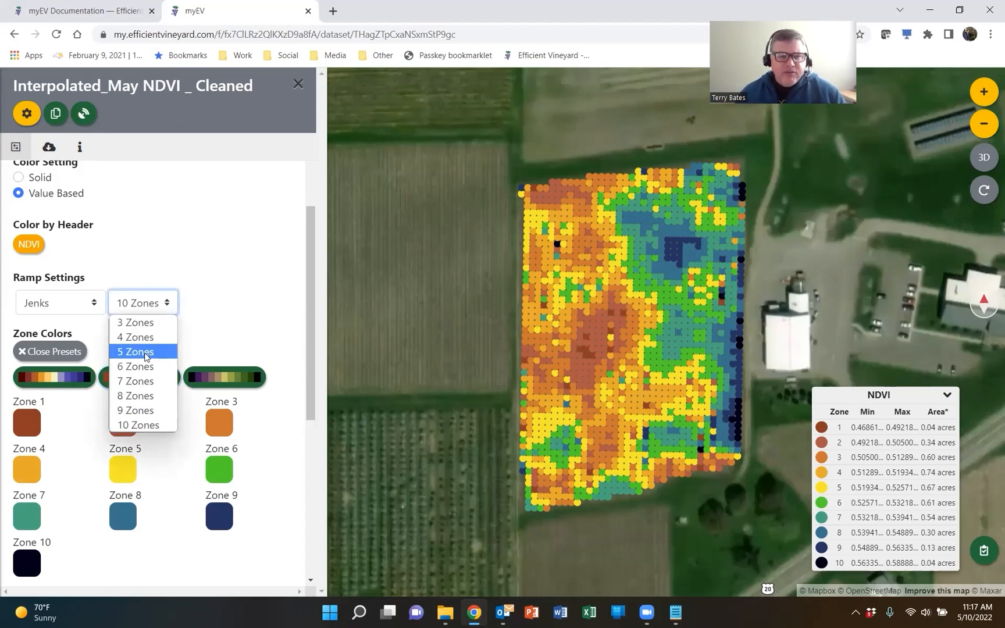
{"action": "left_click", "coordinate": [146, 352]}
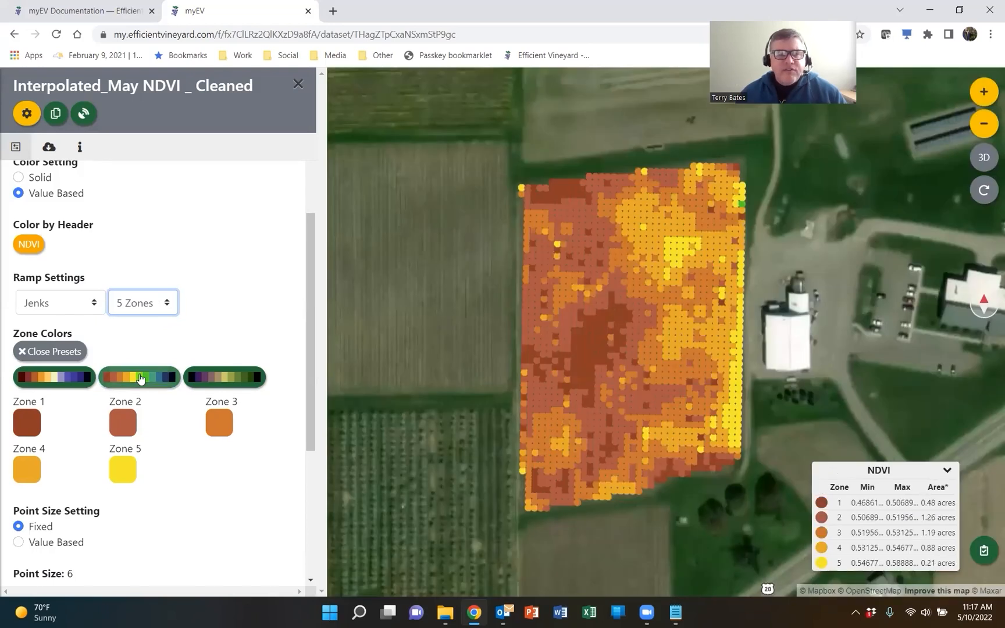
{"action": "left_click", "coordinate": [140, 379]}
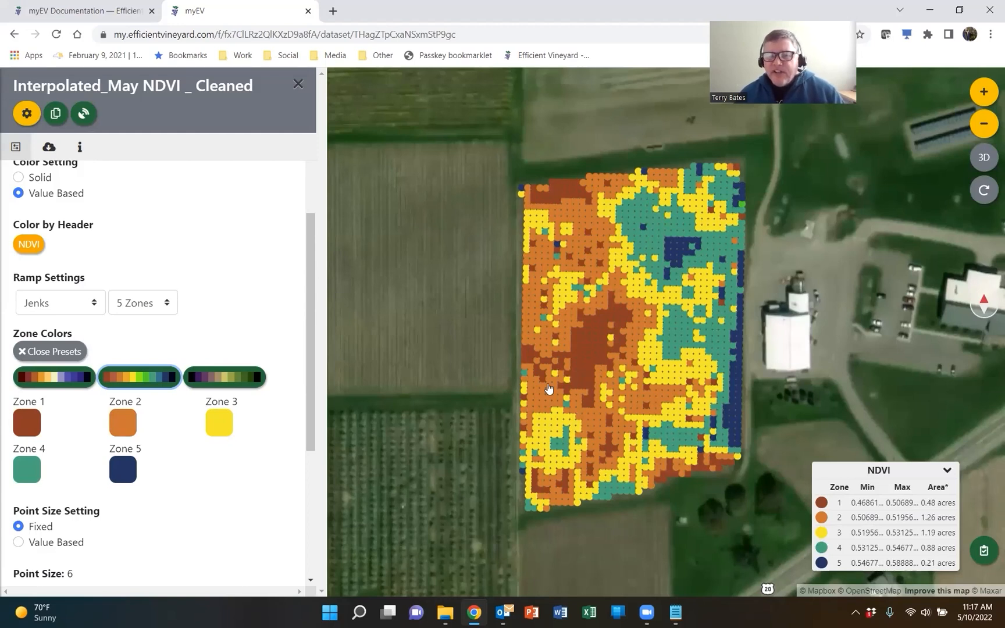
Step: Set the Jenks ramp to 3 zones and recolor them with the brown-yellow-green-blue preset
{"action": "left_click", "coordinate": [168, 304]}
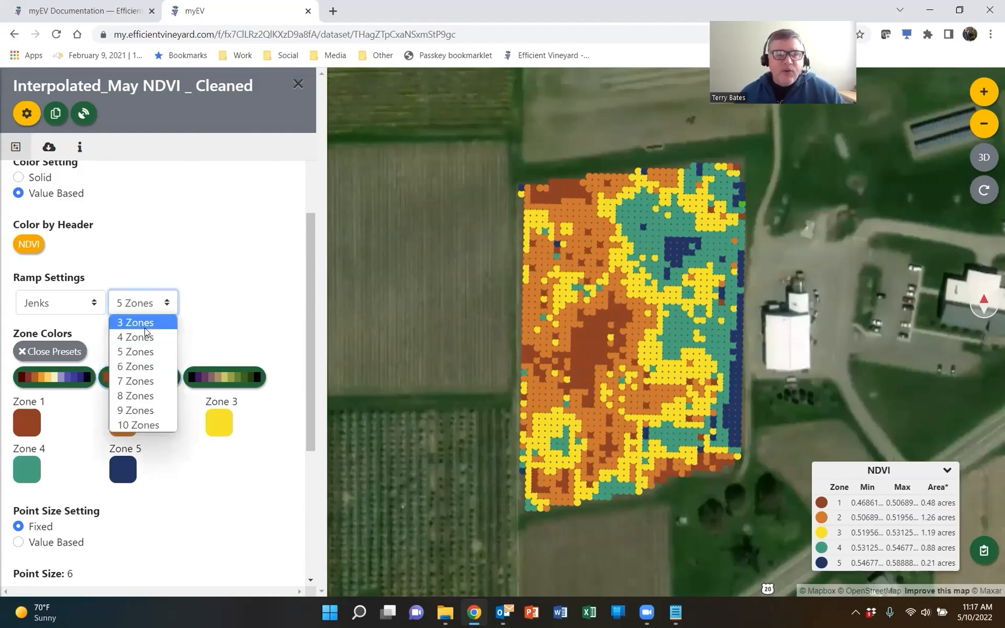
{"action": "left_click", "coordinate": [156, 323]}
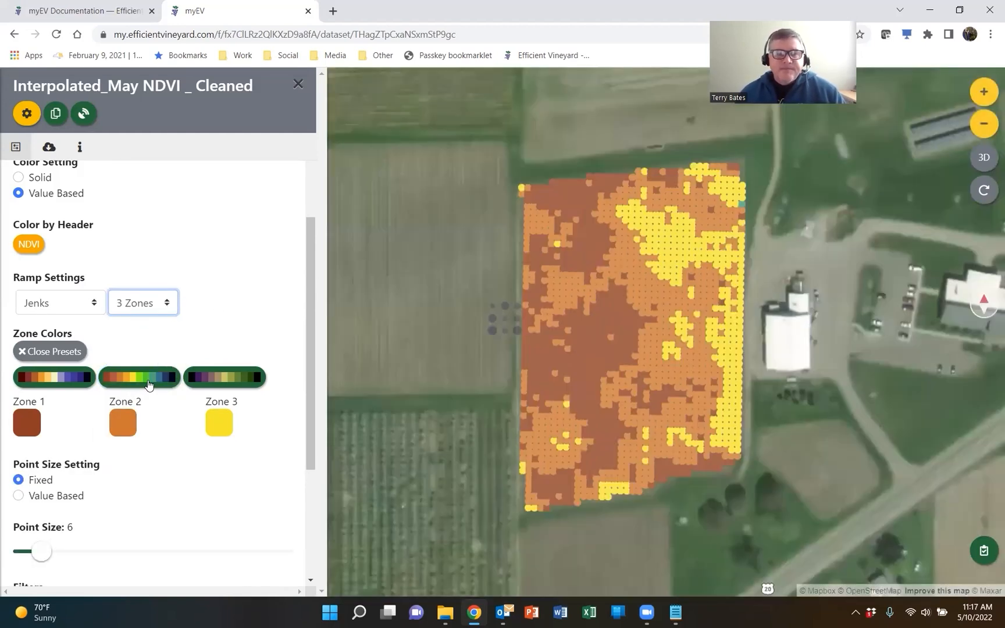
{"action": "left_click", "coordinate": [148, 378]}
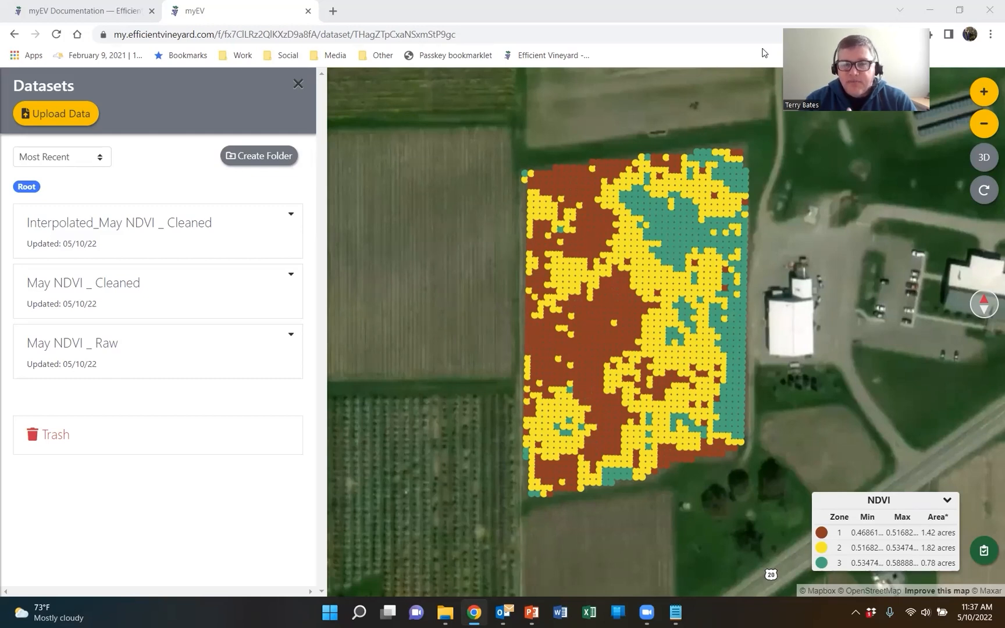
{"action": "key", "text": "XF86AudioLowerVolume"}
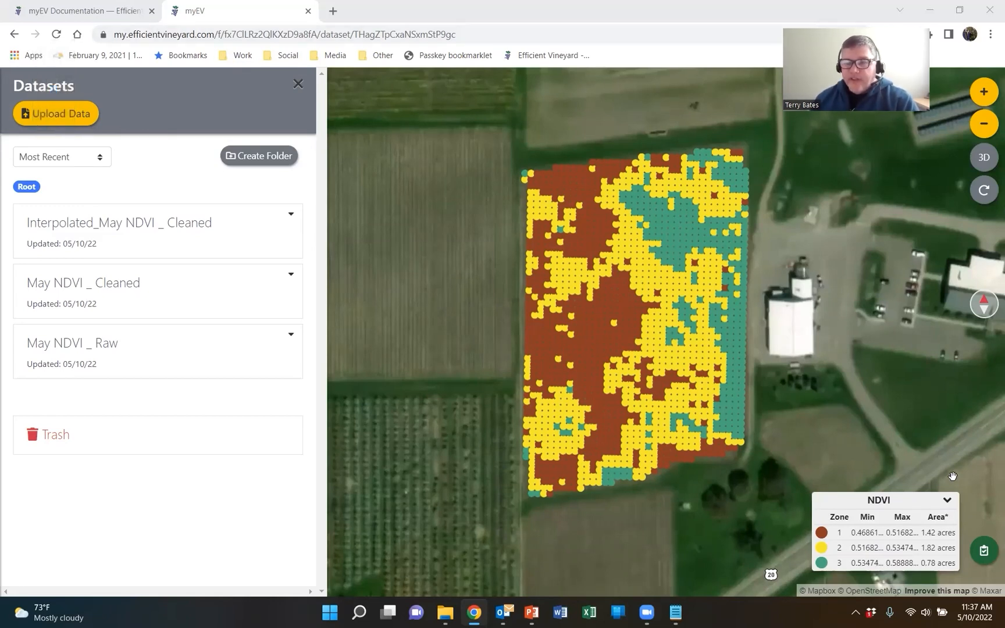
Step: Start a new data collector and name the collected data Shoot Counts
{"action": "left_click", "coordinate": [982, 559]}
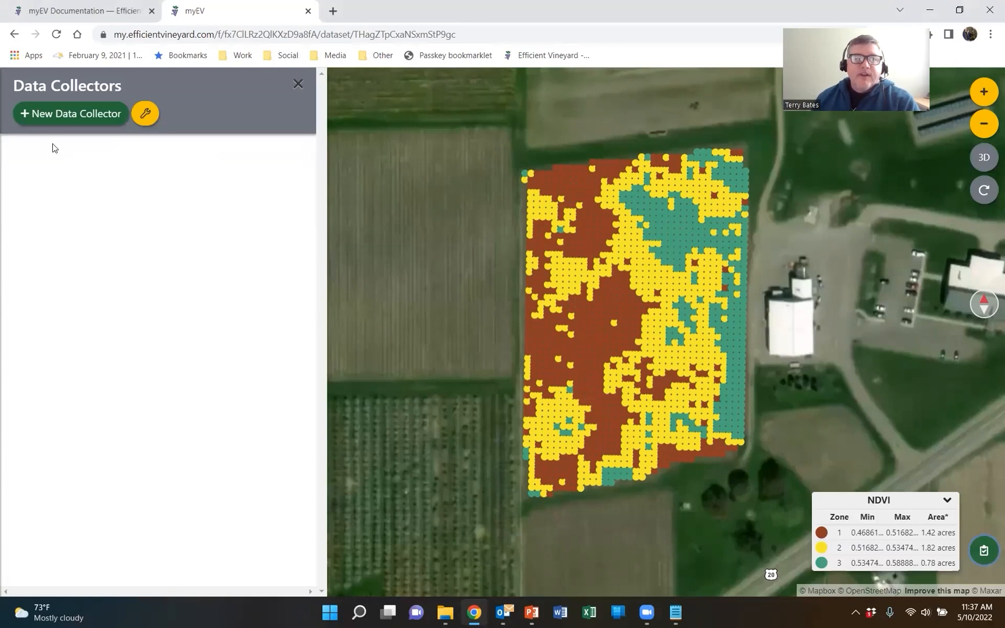
{"action": "left_click", "coordinate": [56, 115]}
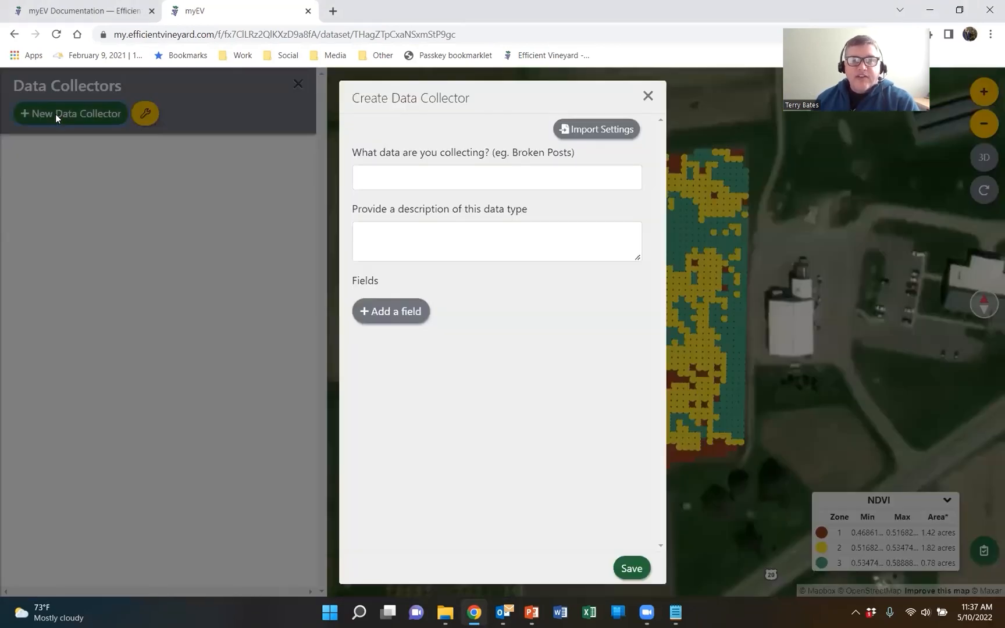
{"action": "left_click", "coordinate": [397, 175]}
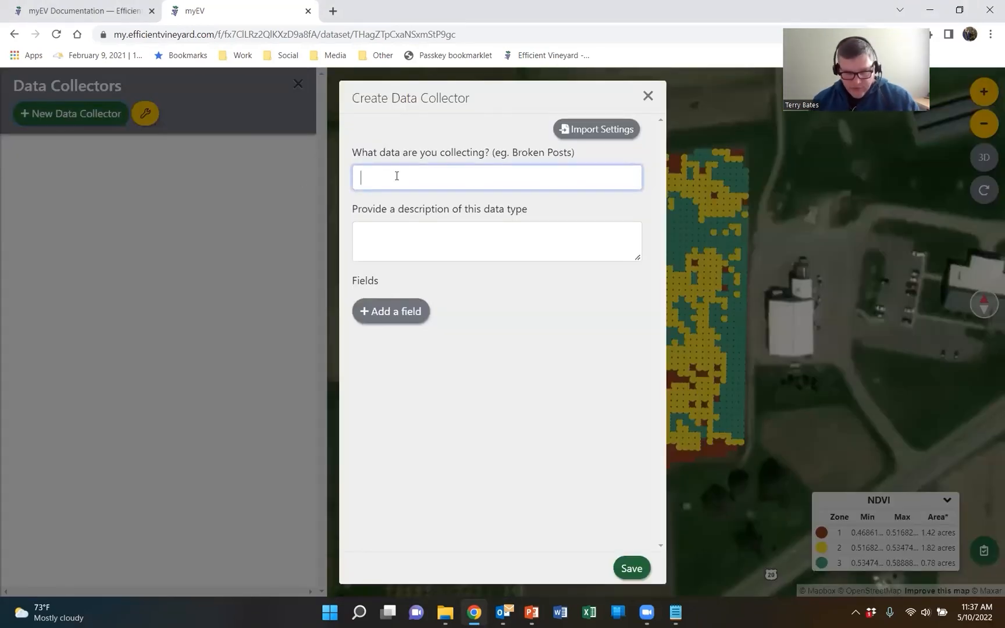
{"action": "type", "text": "Shoot Counts"}
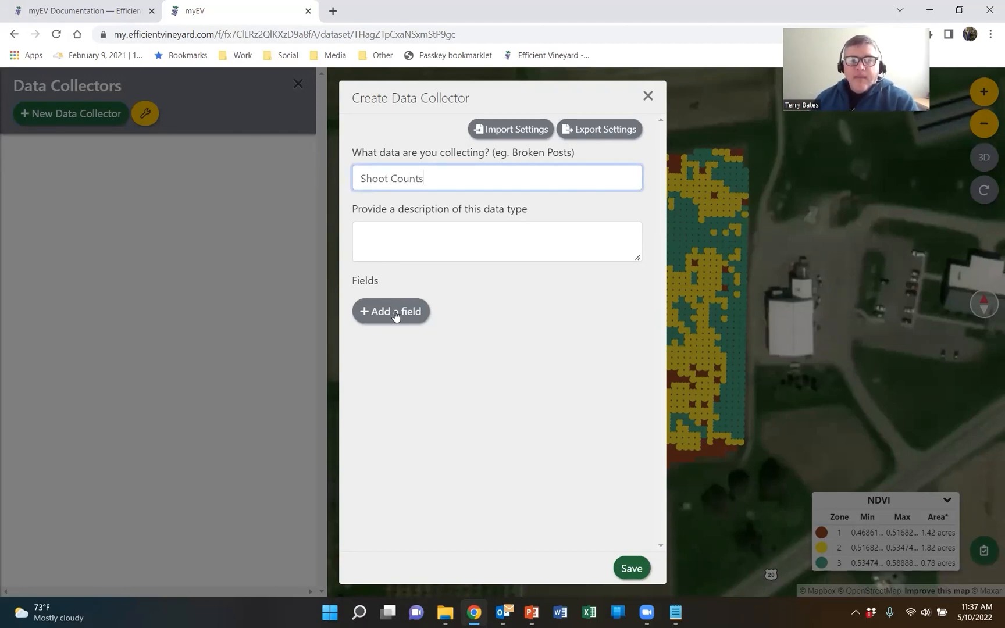
Step: Start a field for the collector labelled Shoot Counts with the field type Number
{"action": "left_click", "coordinate": [395, 314]}
{"action": "left_click", "coordinate": [421, 161]}
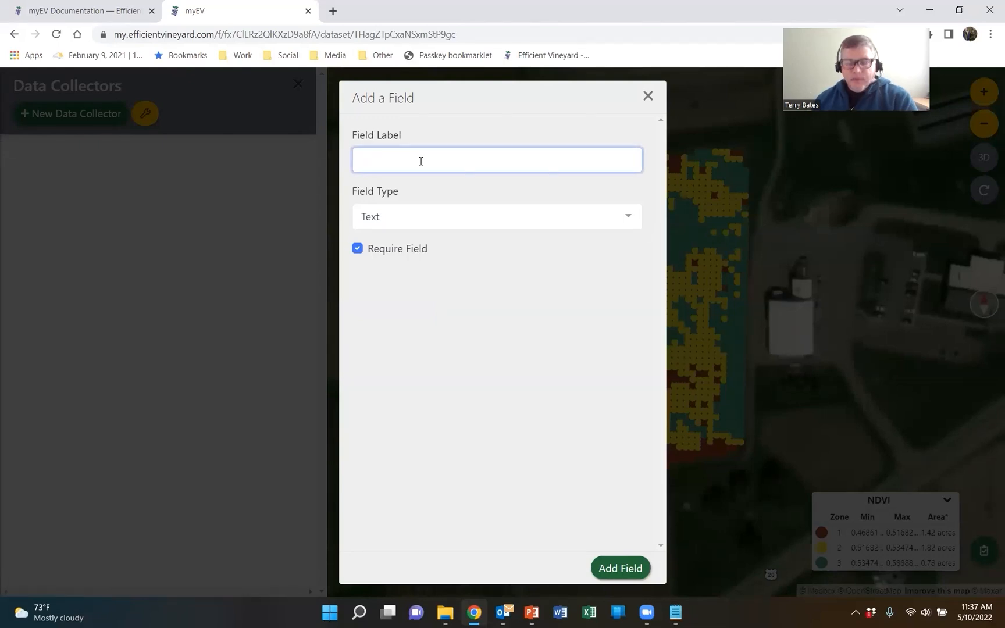
{"action": "type", "text": "Shoot "}
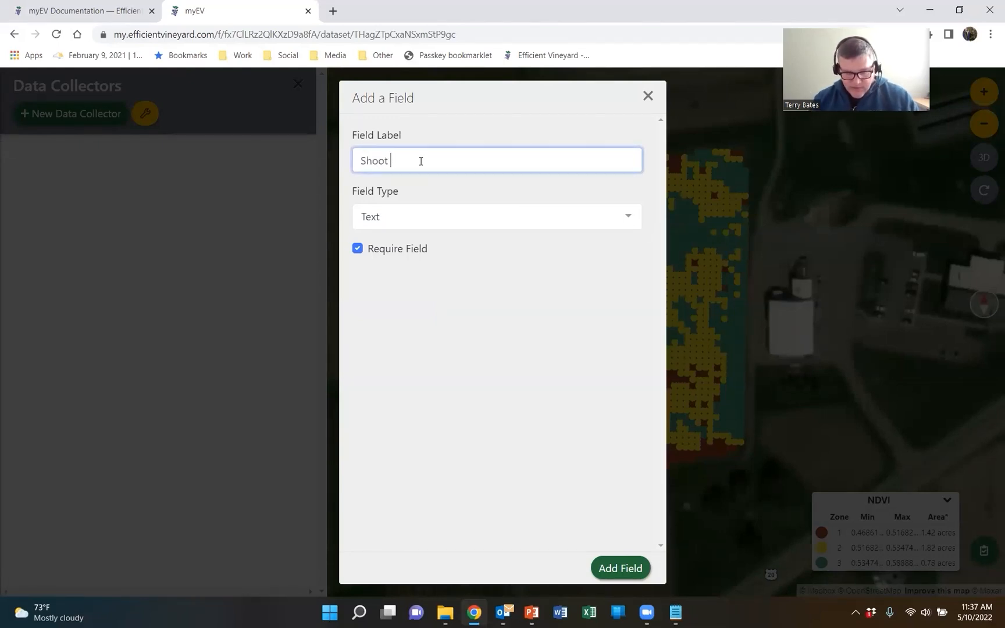
{"action": "type", "text": "Counts"}
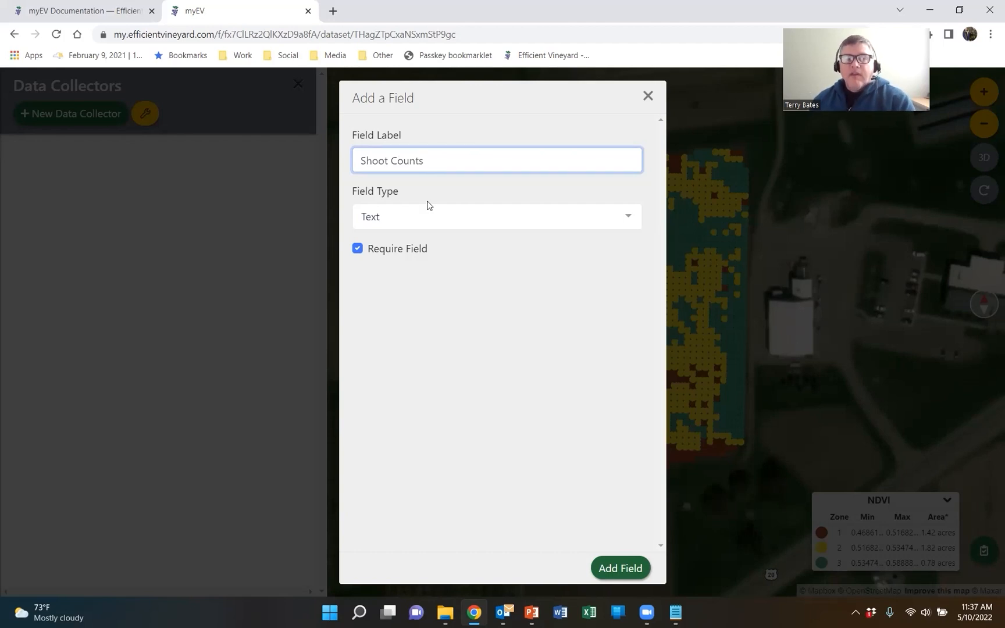
{"action": "left_click", "coordinate": [481, 216]}
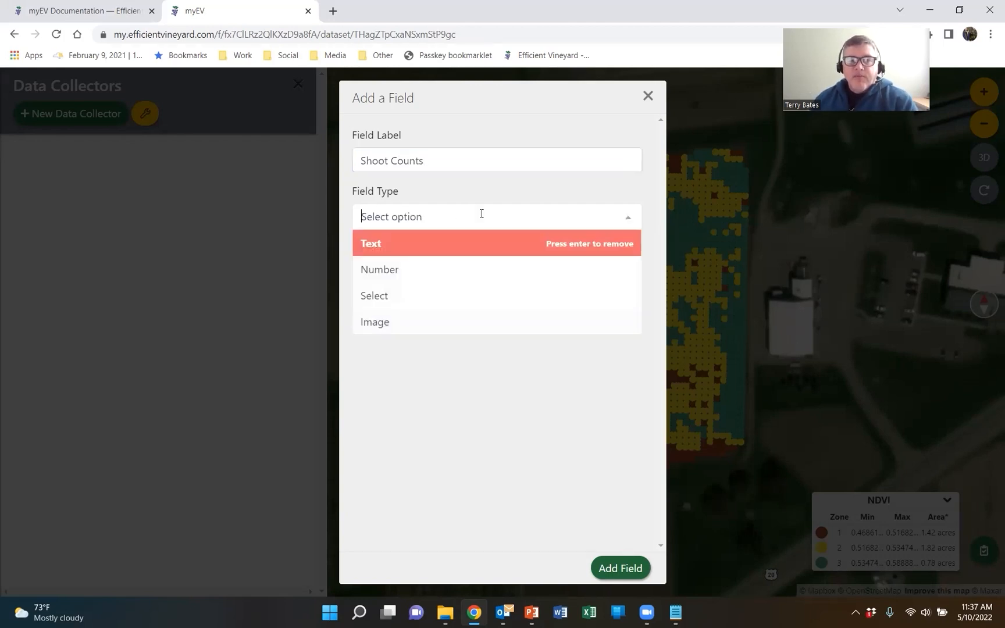
{"action": "left_click", "coordinate": [403, 272]}
Step: Give the Shoot Counts field a minimum of 0, a maximum of 300 and a step of 1, and add it to the collector
{"action": "left_click", "coordinate": [396, 271]}
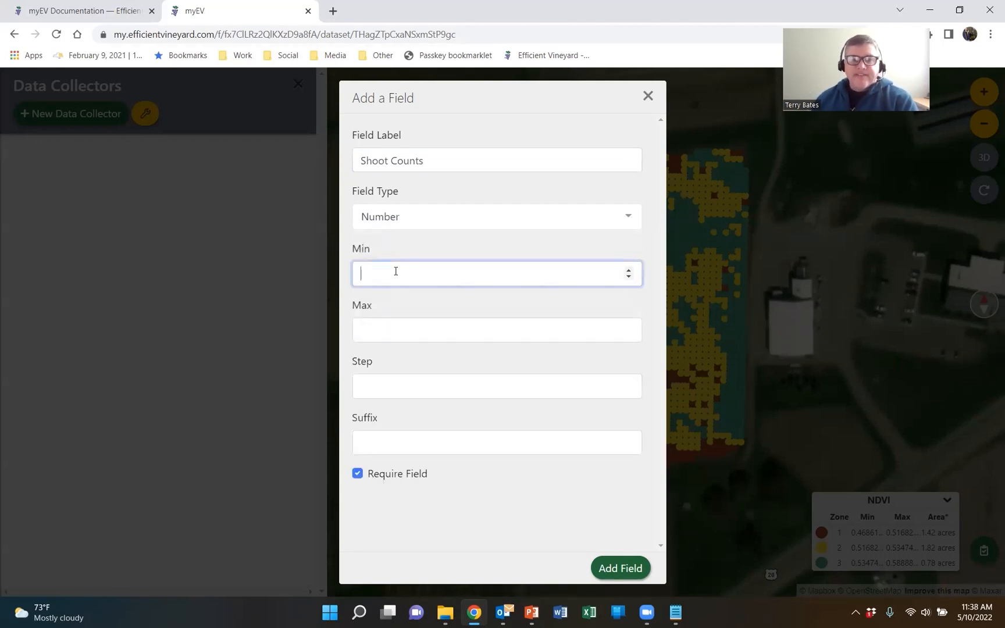
{"action": "type", "text": "0"}
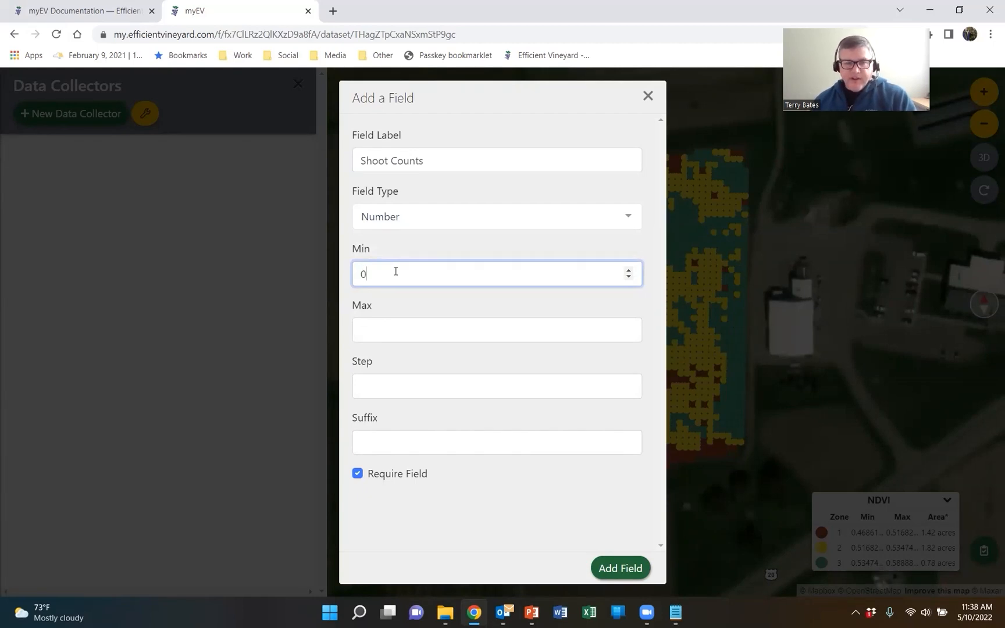
{"action": "left_click", "coordinate": [390, 327]}
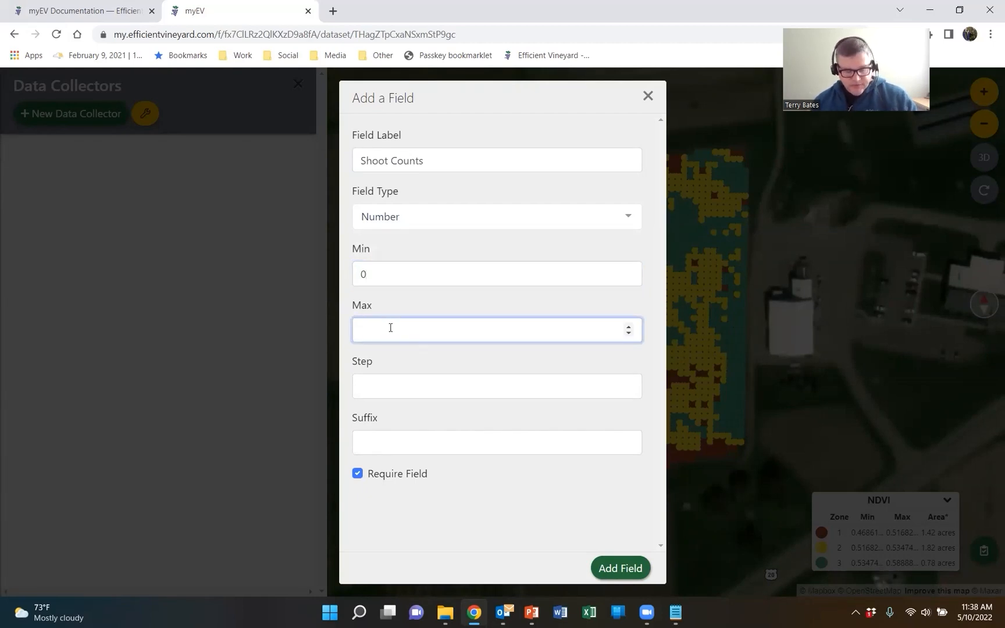
{"action": "type", "text": "300"}
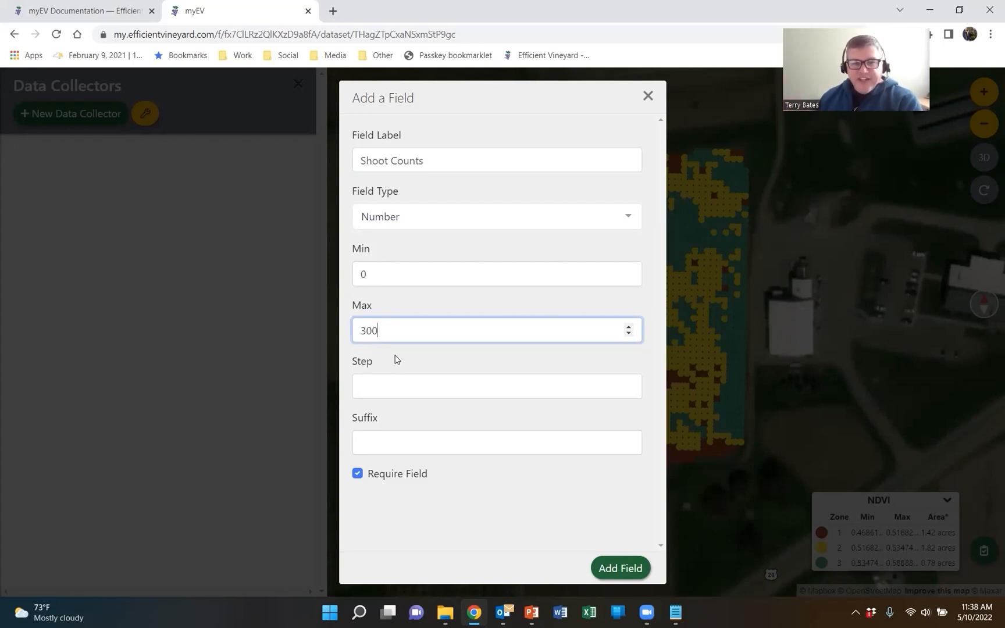
{"action": "left_click", "coordinate": [398, 392]}
{"action": "type", "text": "1"}
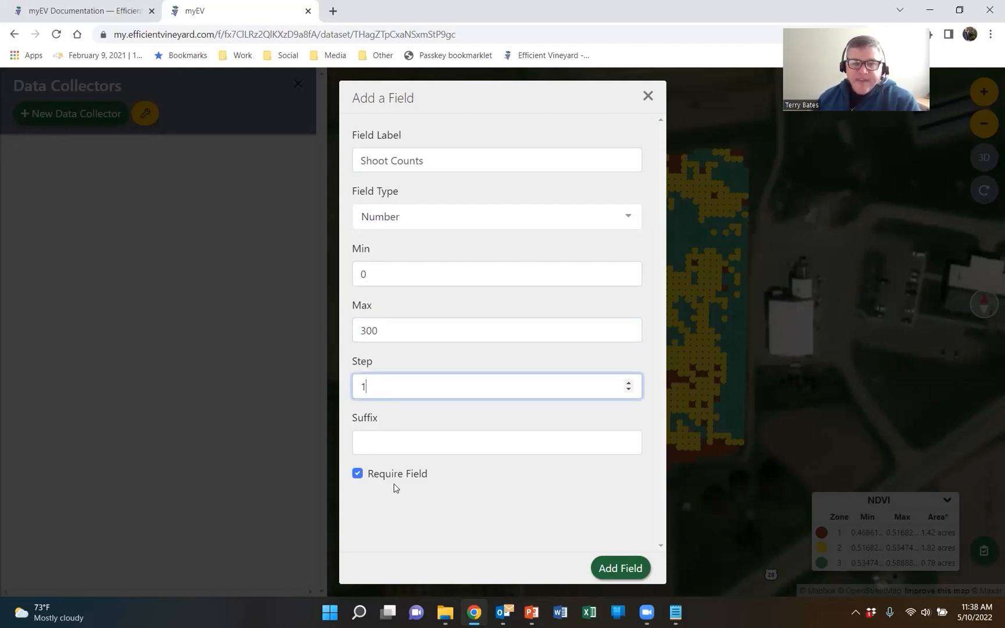
{"action": "left_click", "coordinate": [620, 568]}
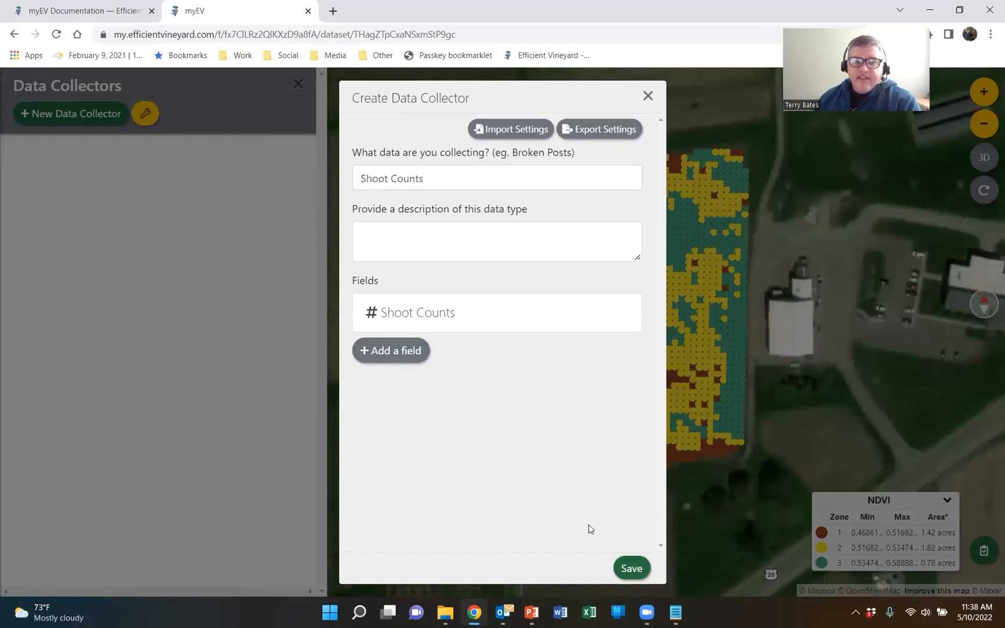
Step: Save the Shoot Counts data collector and return to the Barn Block's zone map
{"action": "left_click", "coordinate": [632, 568]}
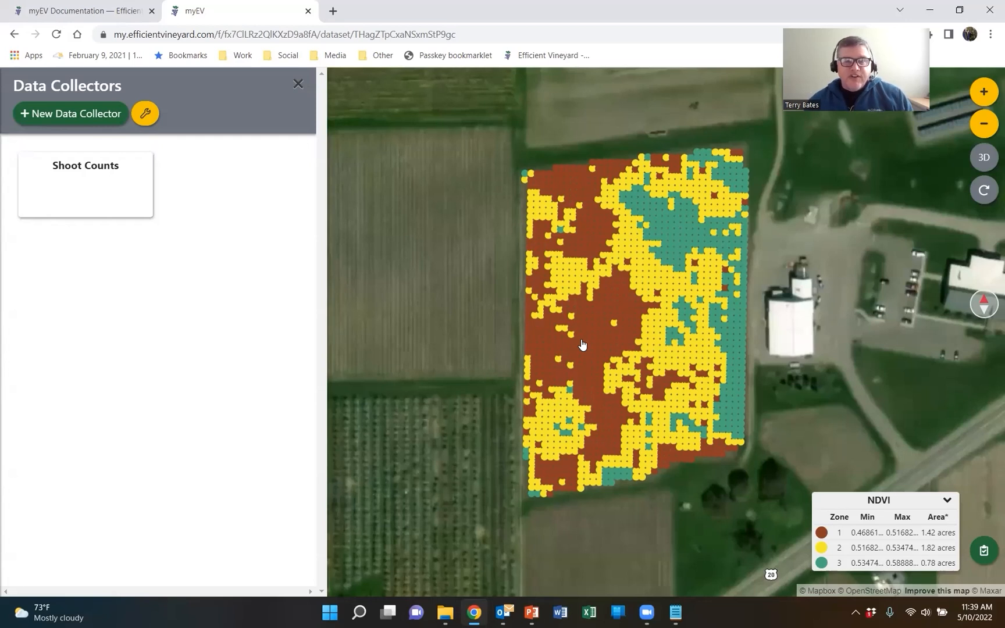
{"action": "left_click", "coordinate": [297, 85]}
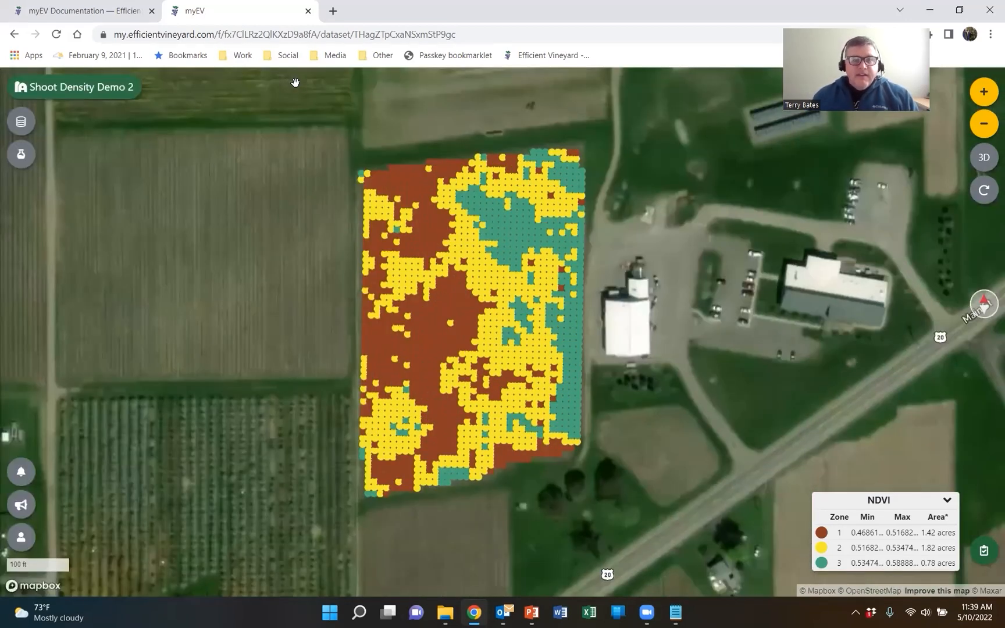
Step: Start the Grid Generator for the Barn Block with the Interpolated_May NDVI _ Cleaned dataset as the grid base
{"action": "left_click", "coordinate": [21, 155]}
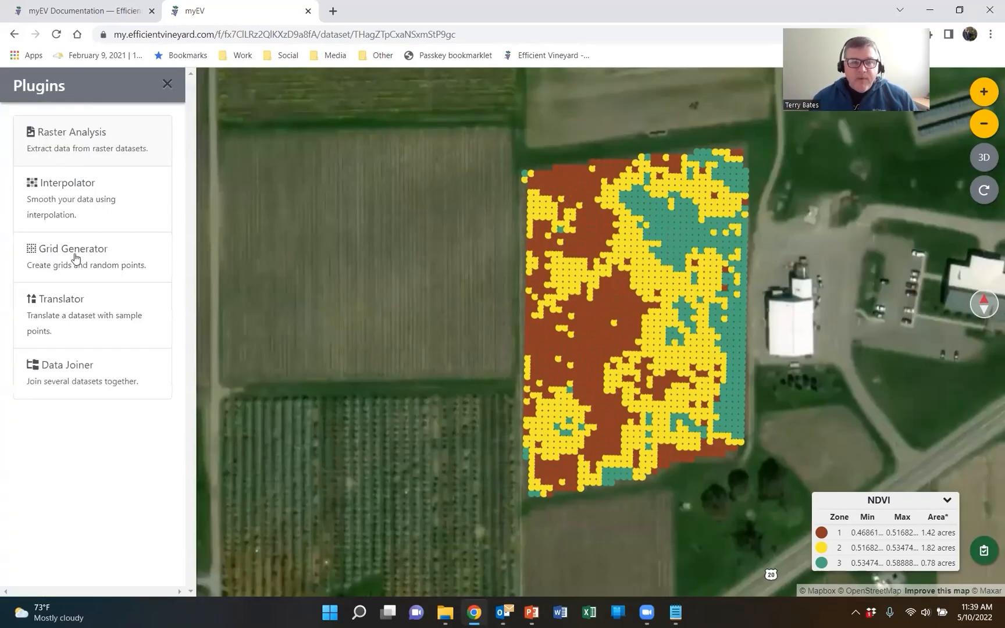
{"action": "left_click", "coordinate": [74, 260]}
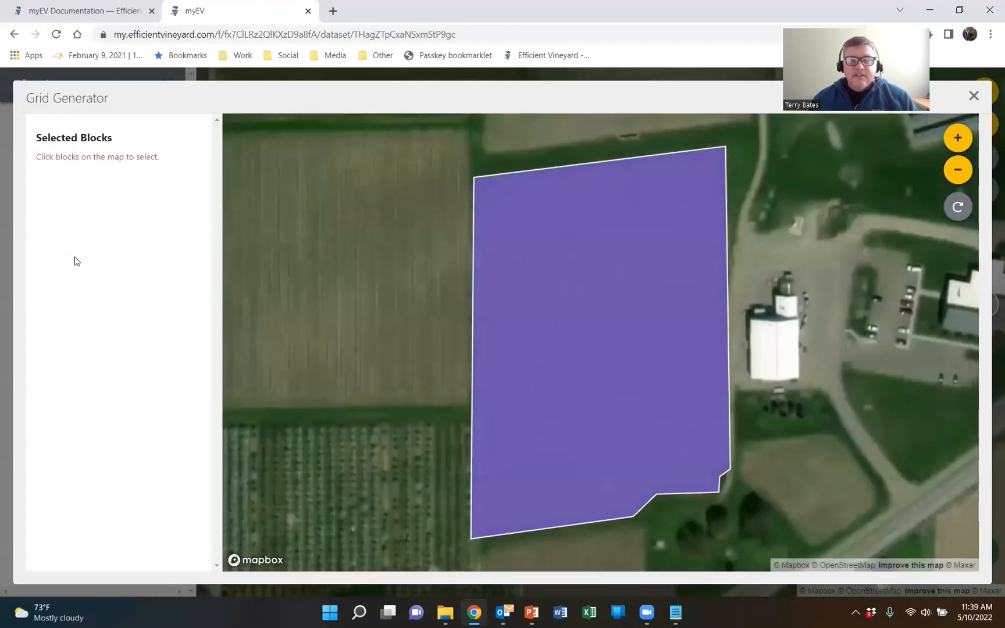
{"action": "left_click", "coordinate": [586, 311]}
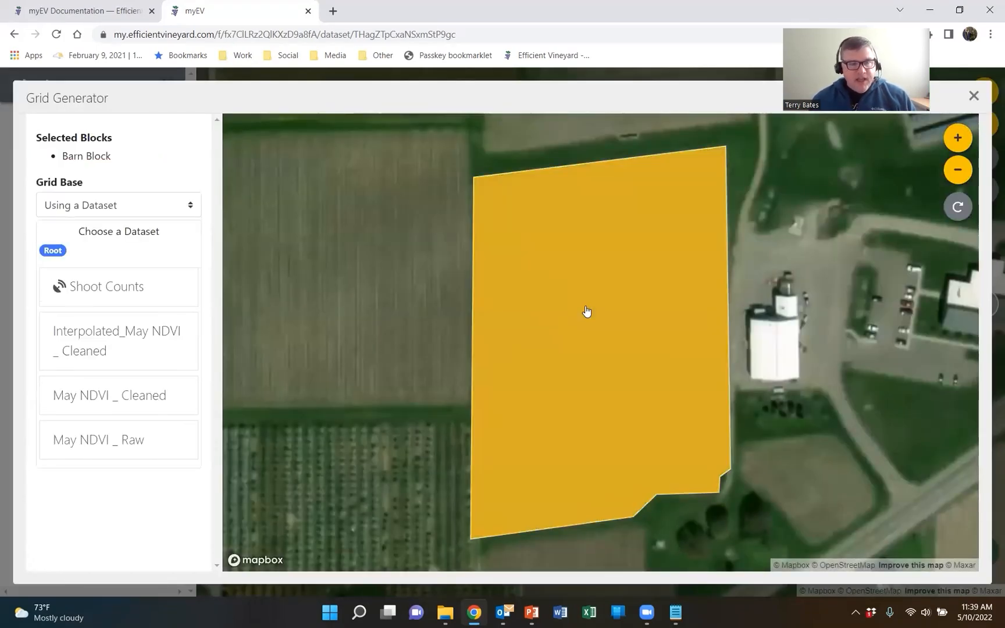
{"action": "left_click", "coordinate": [100, 348]}
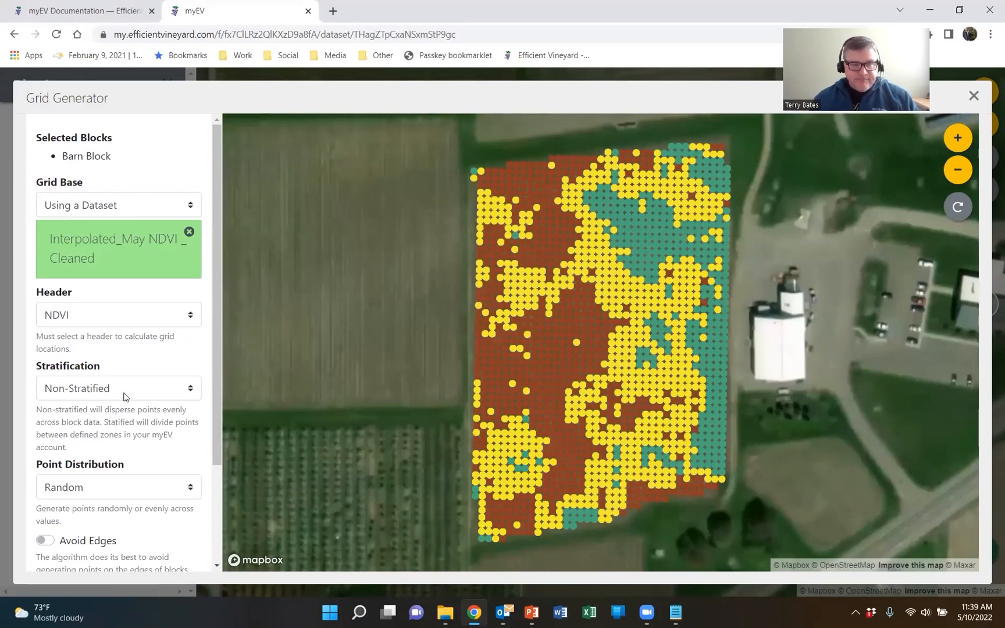
Step: Generate a stratified grid of random points that avoids edges, with 3 points per zone
{"action": "left_click", "coordinate": [192, 392]}
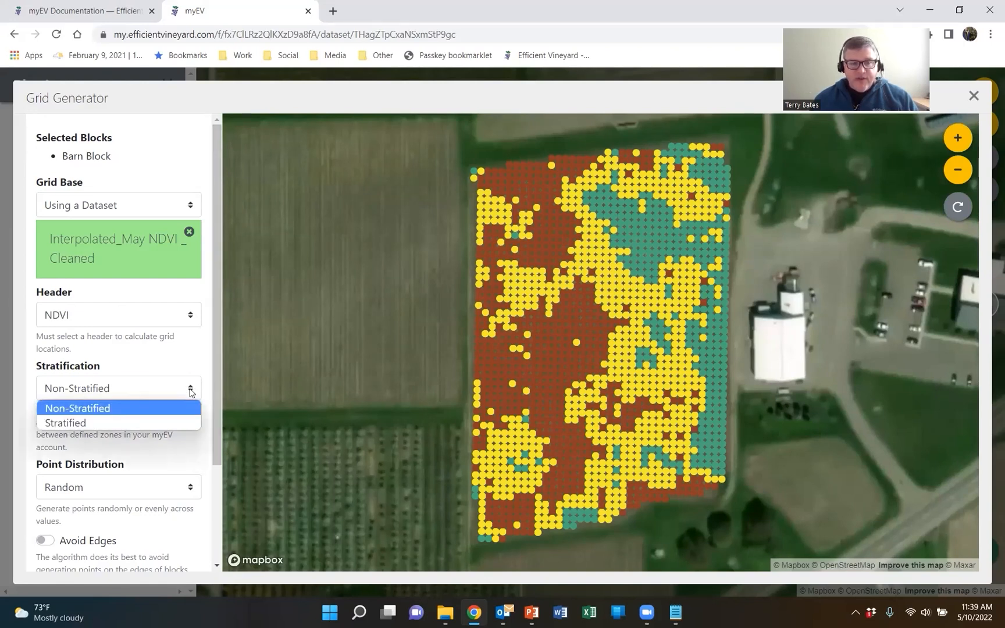
{"action": "left_click", "coordinate": [91, 423]}
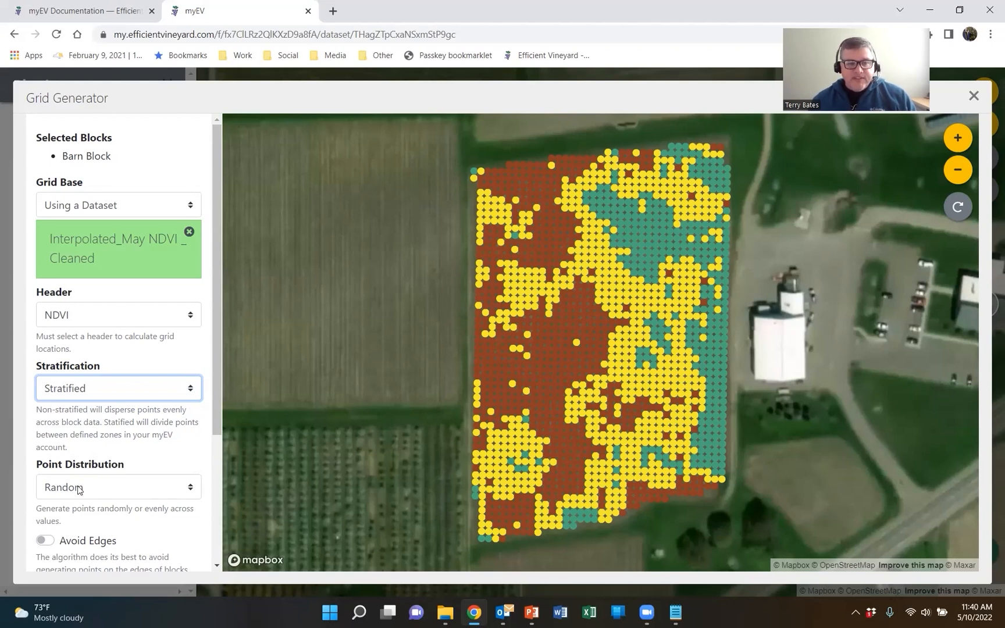
{"action": "scroll", "coordinate": [85, 462], "scroll_direction": "down", "scroll_amount": 3}
{"action": "left_click", "coordinate": [46, 355]}
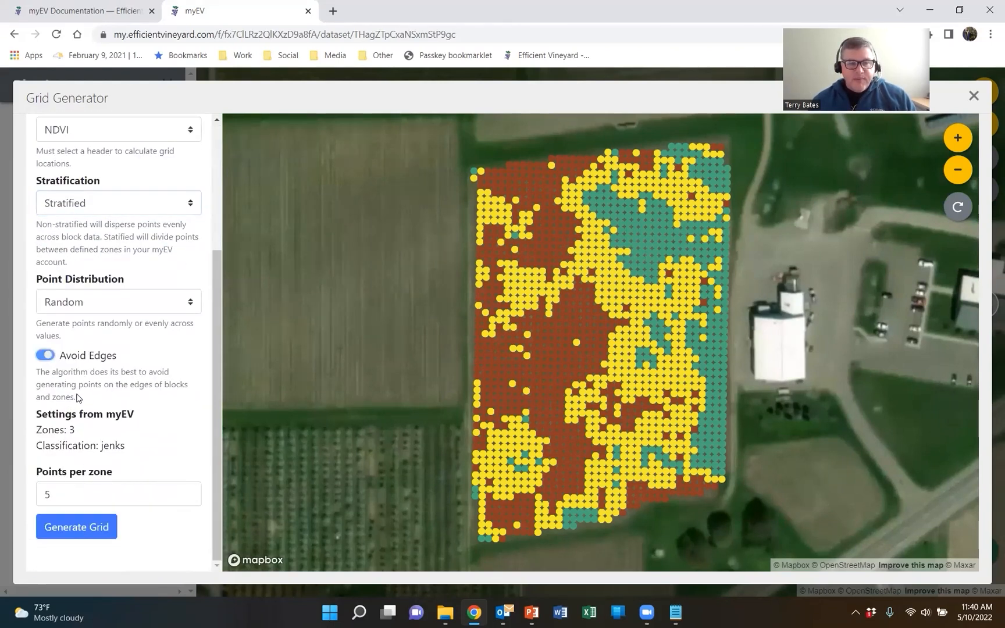
{"action": "left_click_drag", "start_coordinate": [58, 494], "coordinate": [3, 500]}
{"action": "type", "text": "3"}
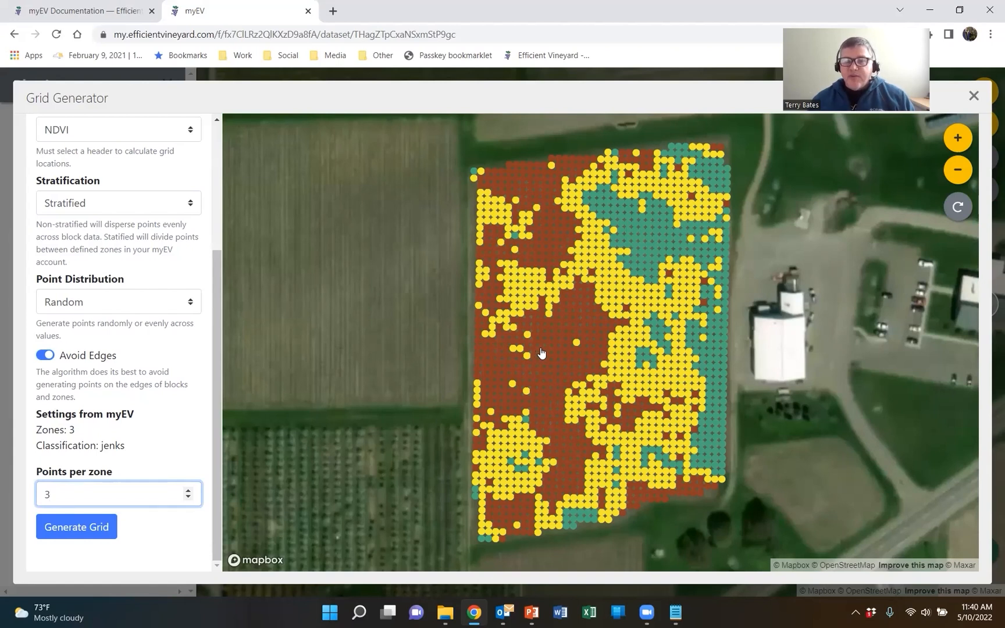
{"action": "left_click", "coordinate": [88, 533]}
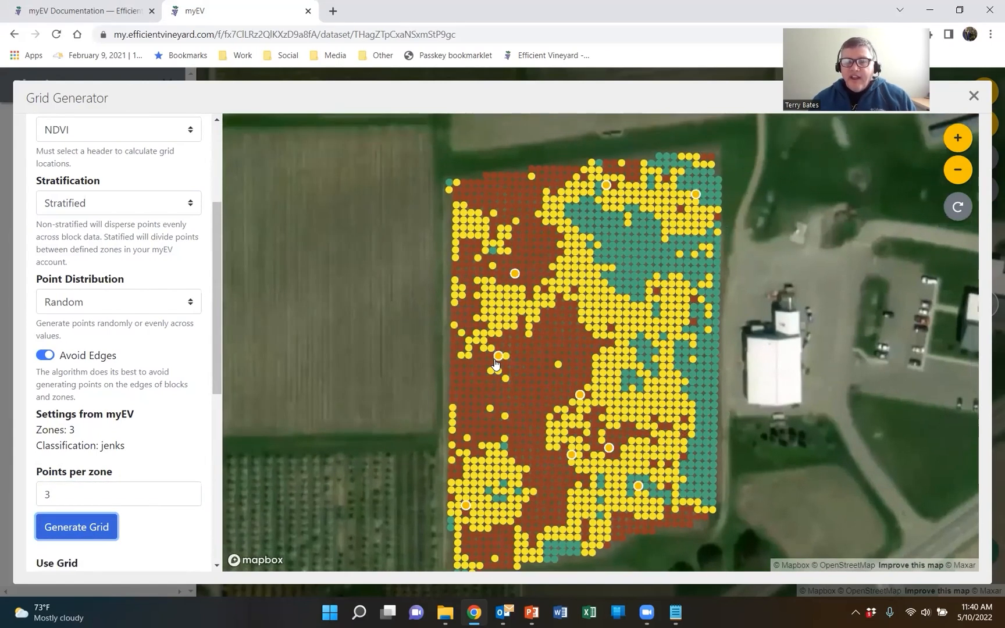
Step: Regenerate the random sampling points twice with the same settings and check their spread across the block
{"action": "scroll", "coordinate": [495, 364], "scroll_direction": "down", "scroll_amount": 2}
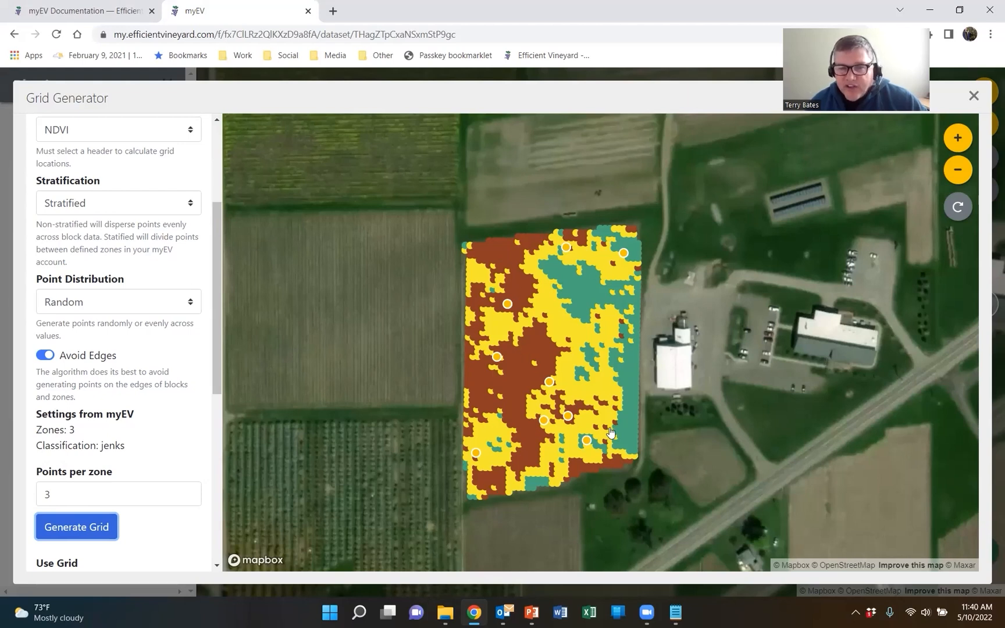
{"action": "left_click", "coordinate": [73, 528]}
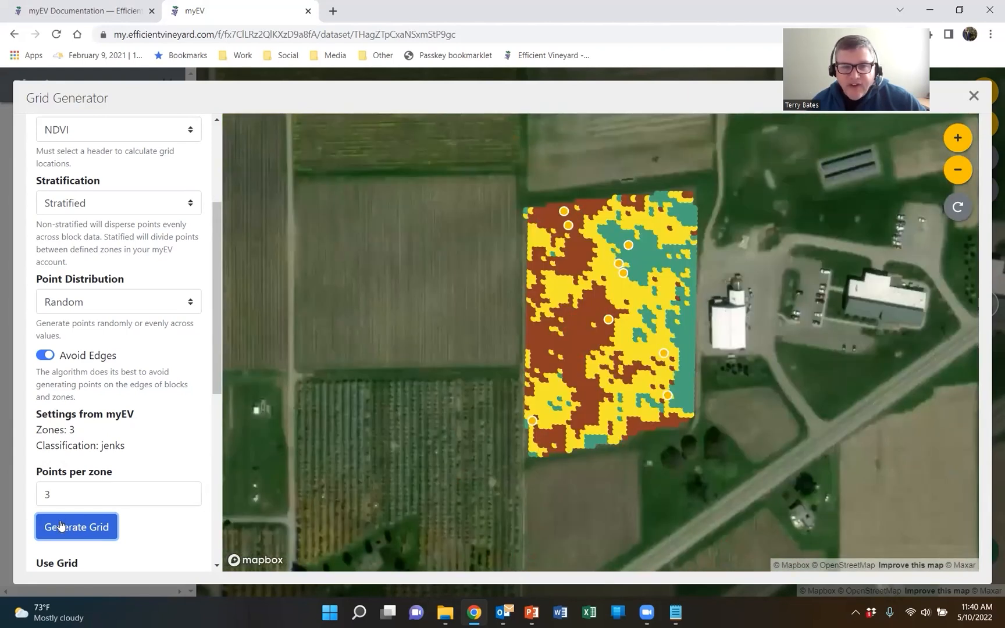
{"action": "left_click", "coordinate": [61, 526]}
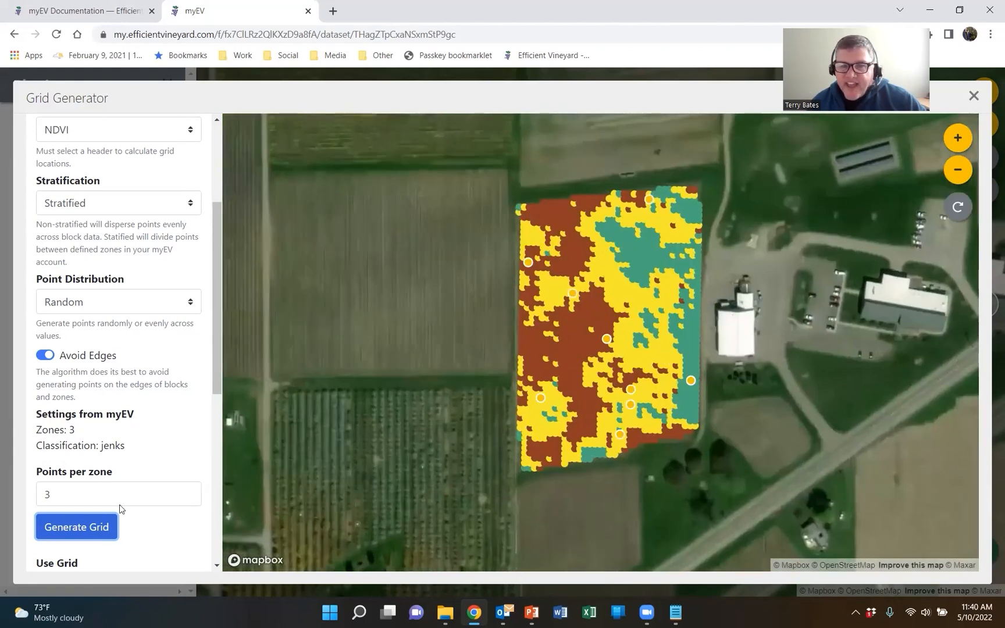
{"action": "scroll", "coordinate": [354, 331], "scroll_direction": "down", "scroll_amount": 3}
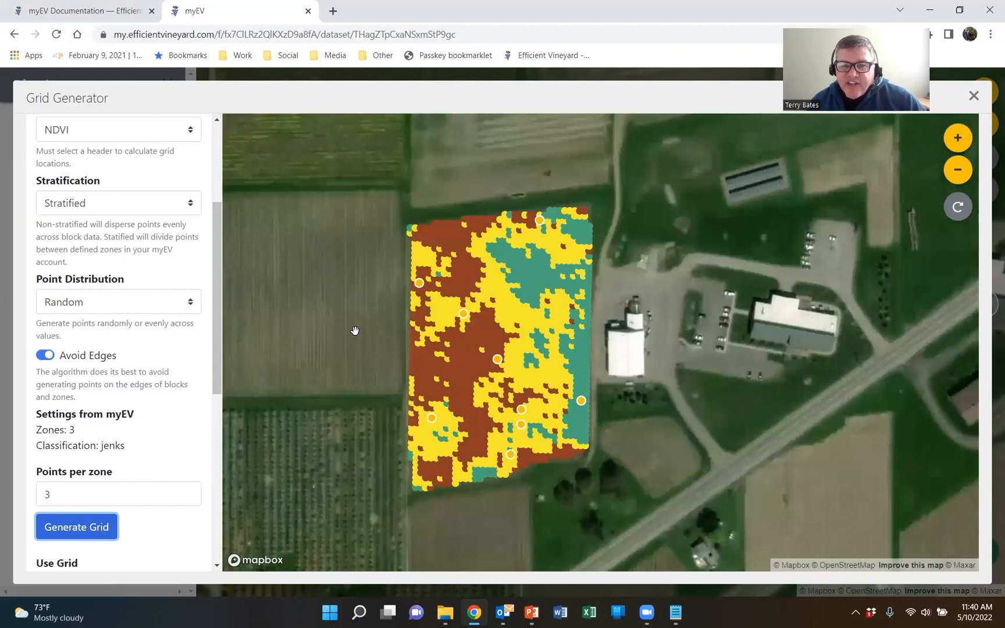
{"action": "left_click_drag", "start_coordinate": [379, 339], "coordinate": [471, 318]}
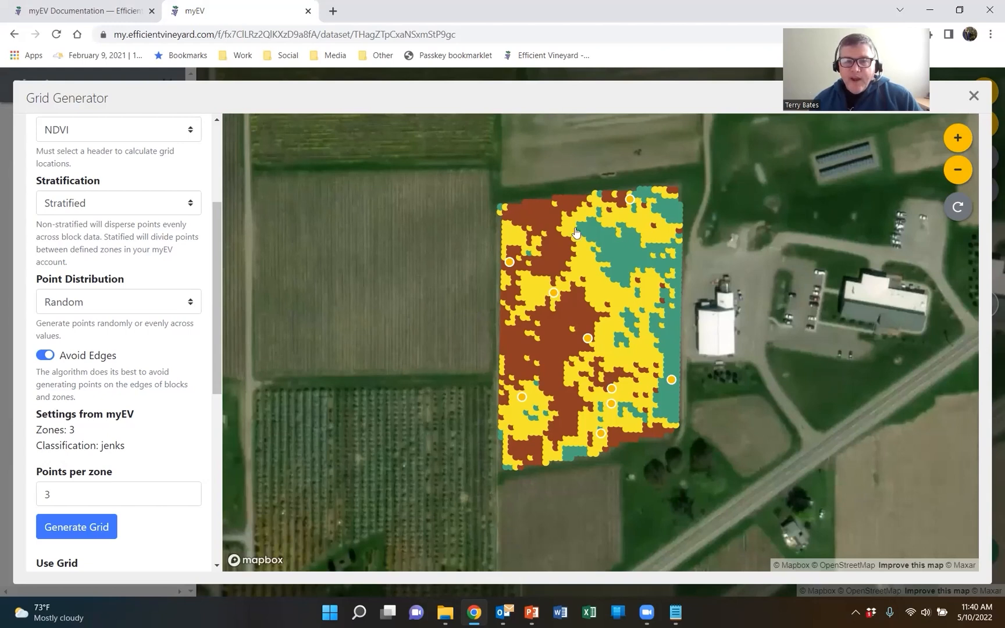
Step: Add the generated points to myEV as a dataset named Grid in the Root location and leave the Grid Generator
{"action": "scroll", "coordinate": [197, 456], "scroll_direction": "down", "scroll_amount": 6}
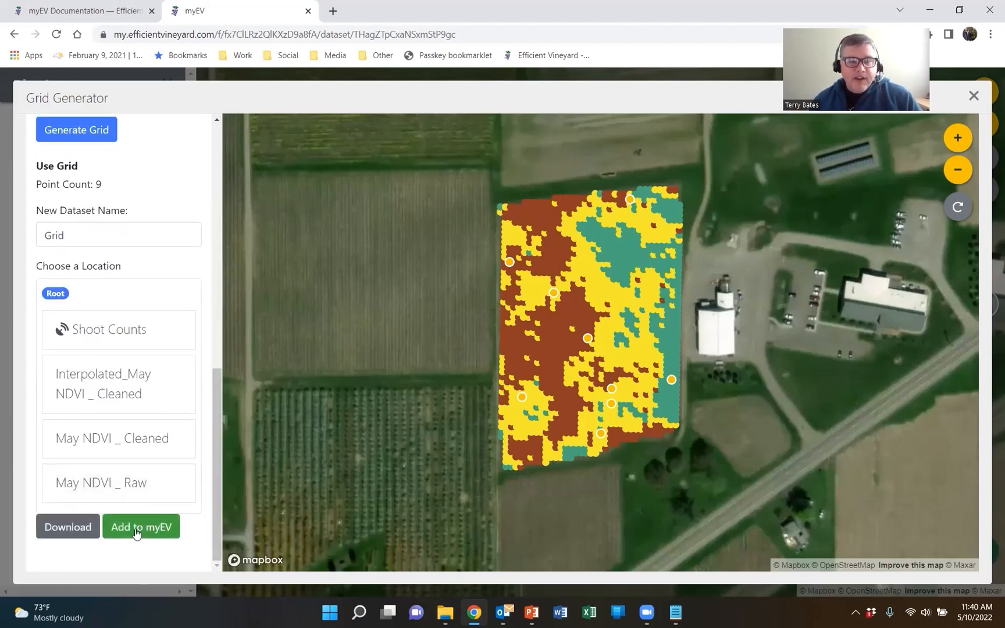
{"action": "left_click", "coordinate": [136, 530]}
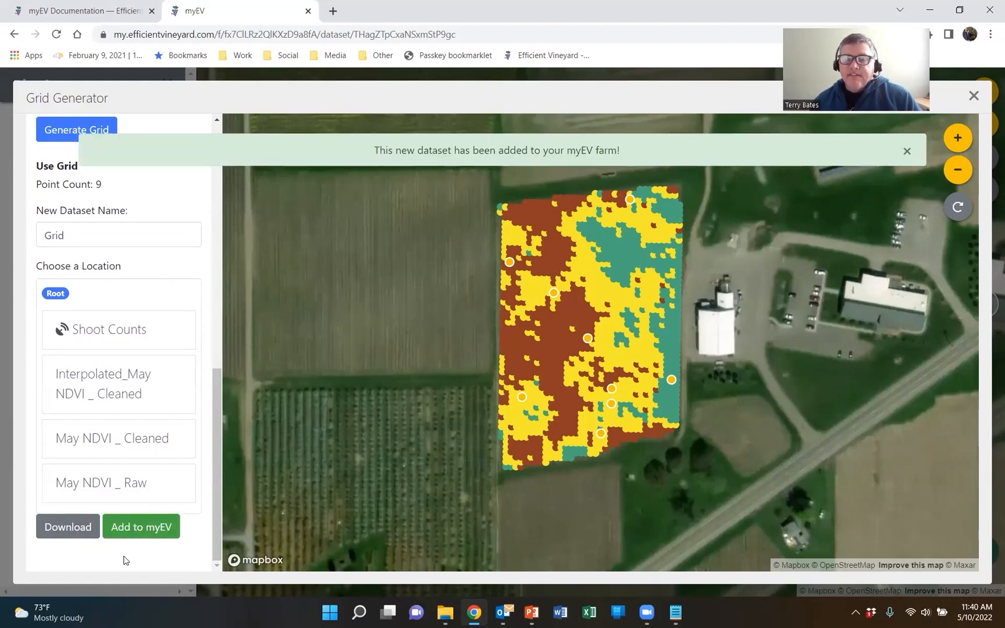
{"action": "left_click", "coordinate": [973, 97]}
{"action": "left_click", "coordinate": [167, 84]}
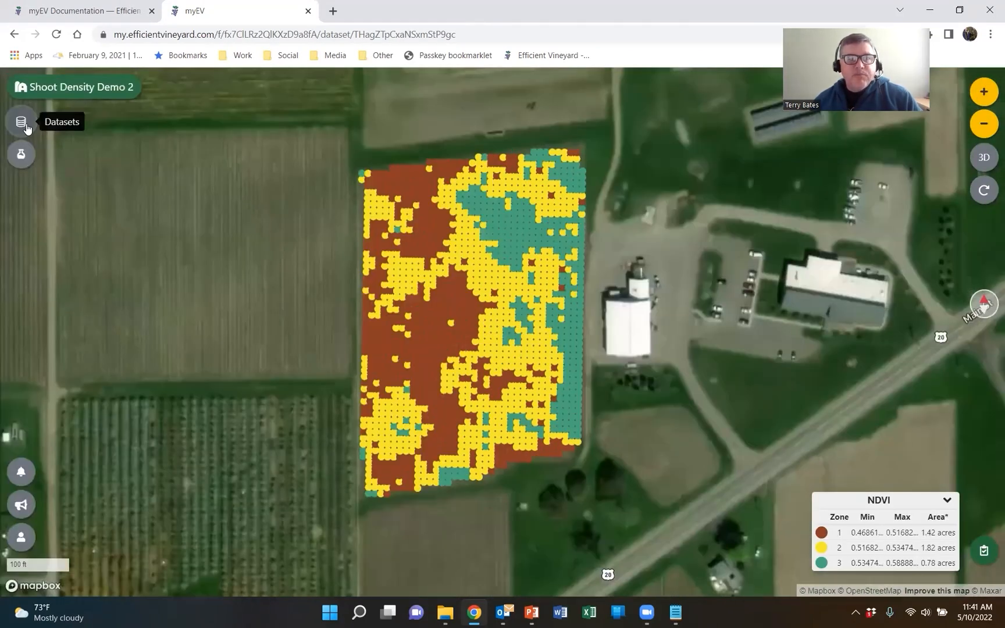
Step: Open the Grid dataset, rename it Shoot Counts Gen by Computer and save its settings
{"action": "left_click", "coordinate": [27, 127]}
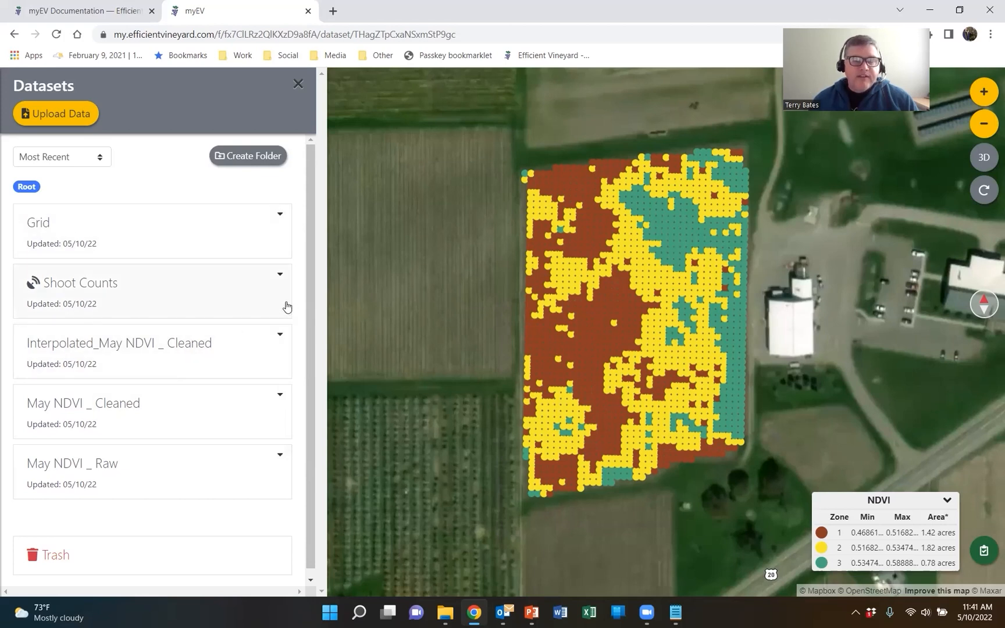
{"action": "left_click", "coordinate": [280, 275]}
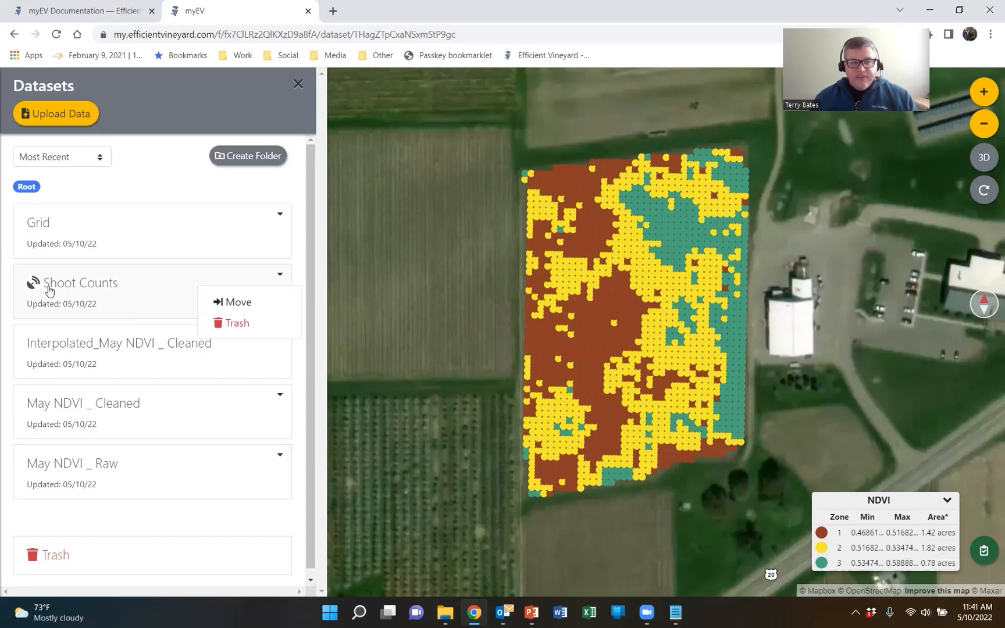
{"action": "left_click", "coordinate": [65, 229]}
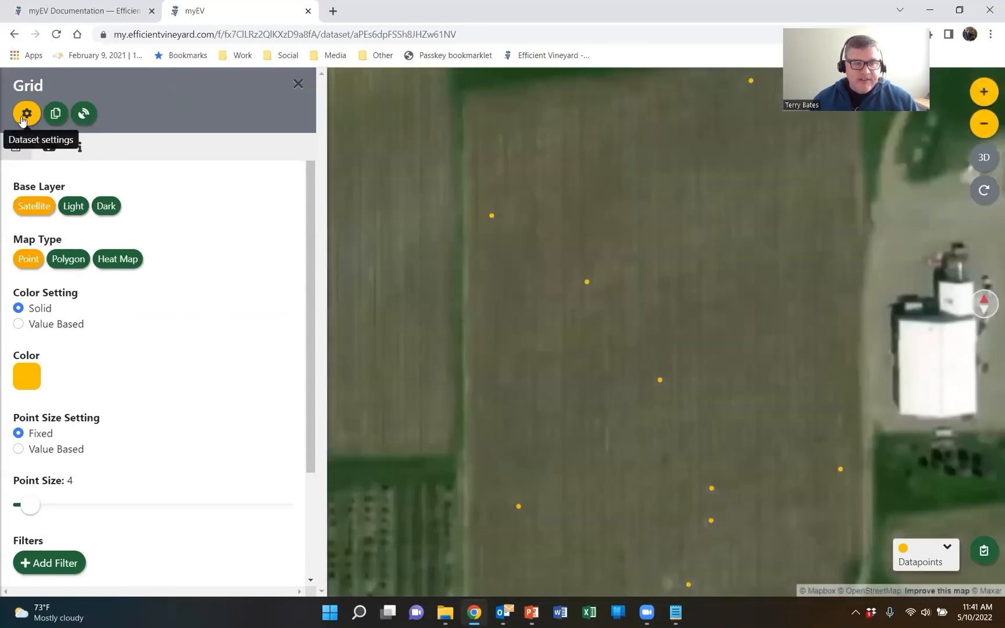
{"action": "left_click", "coordinate": [26, 113]}
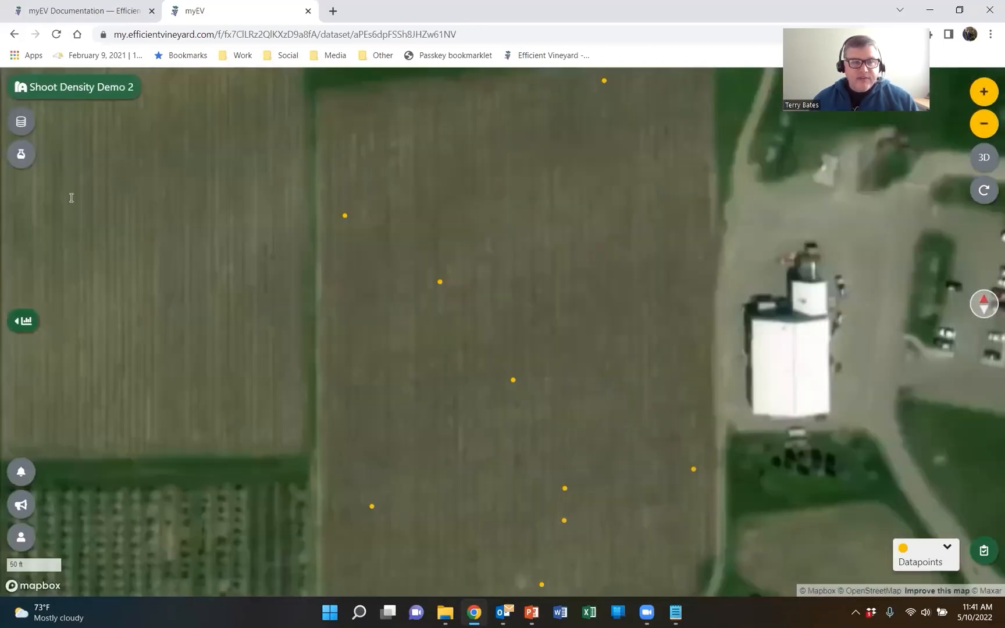
{"action": "left_click_drag", "start_coordinate": [64, 149], "coordinate": [16, 147]}
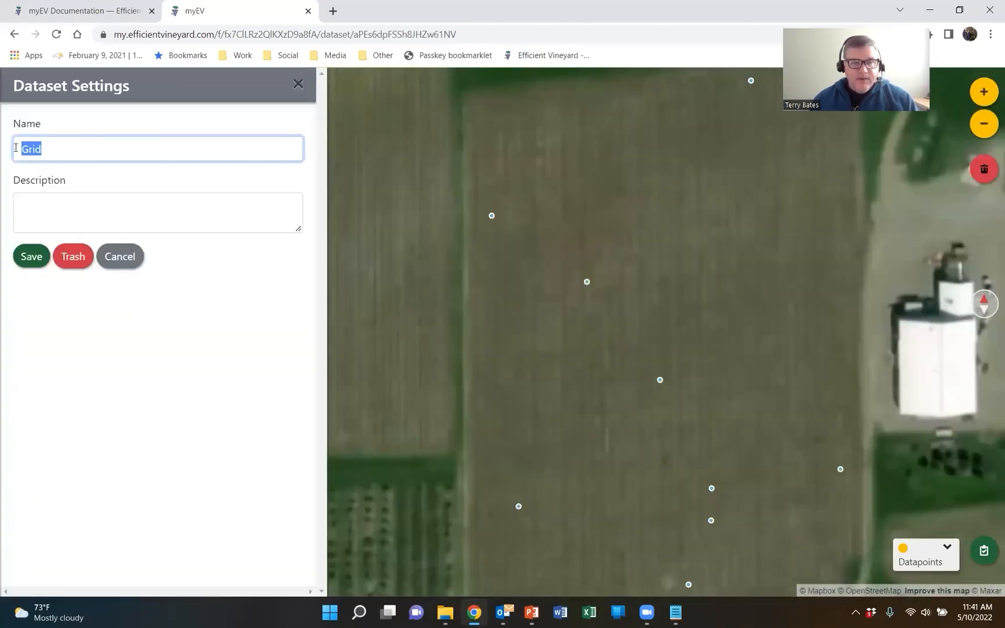
{"action": "type", "text": "Shoot "}
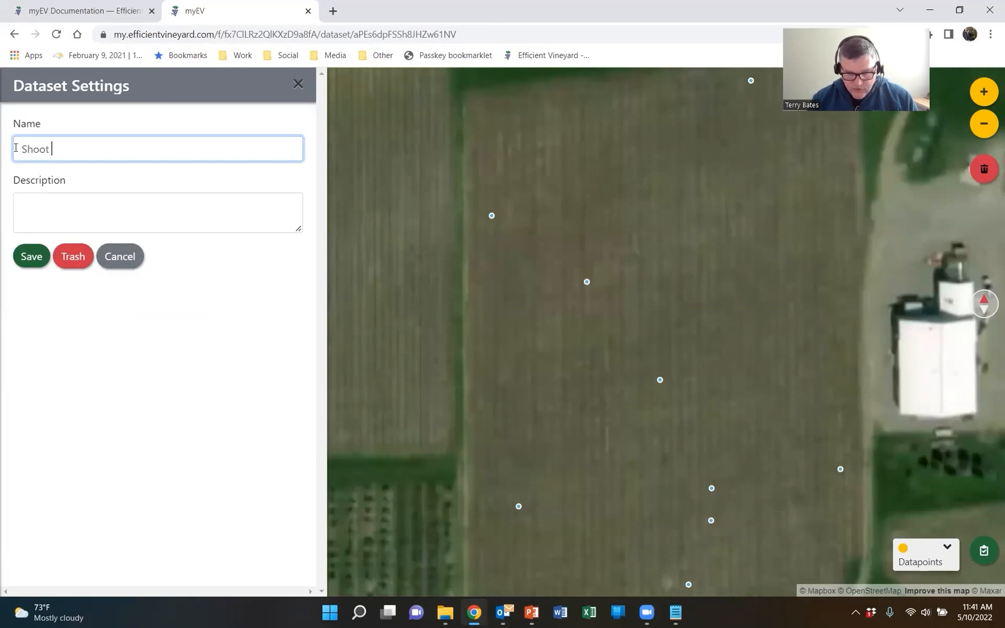
{"action": "type", "text": "Counts"}
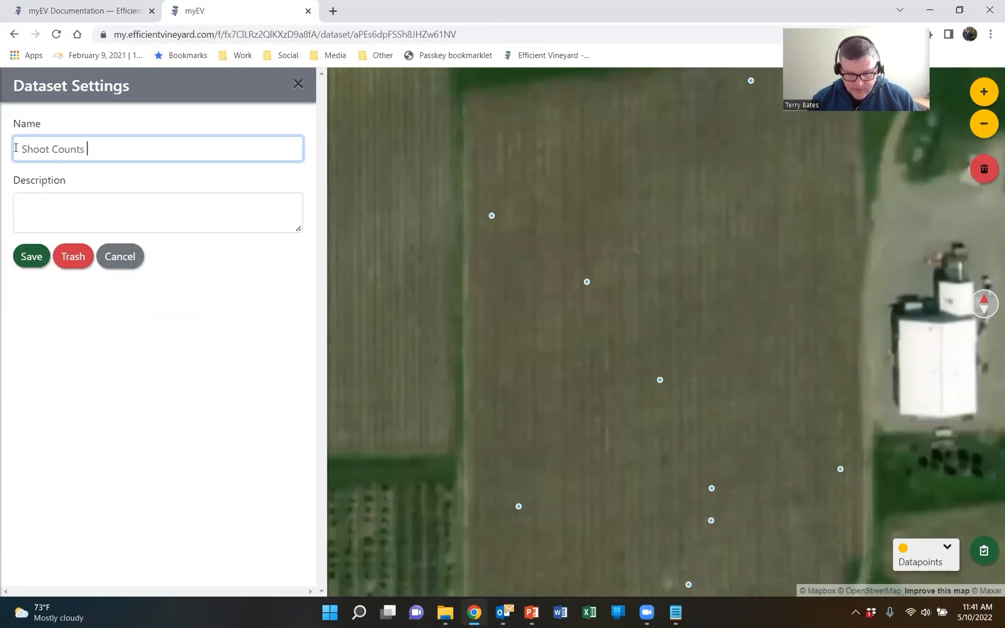
{"action": "type", "text": " Gen by Computer"}
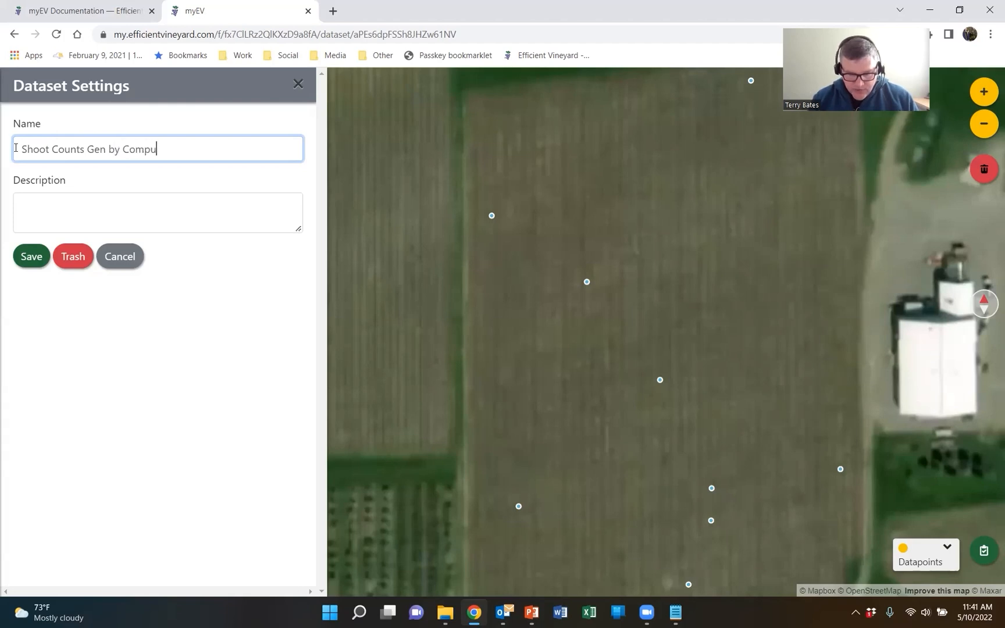
{"action": "left_click", "coordinate": [25, 264]}
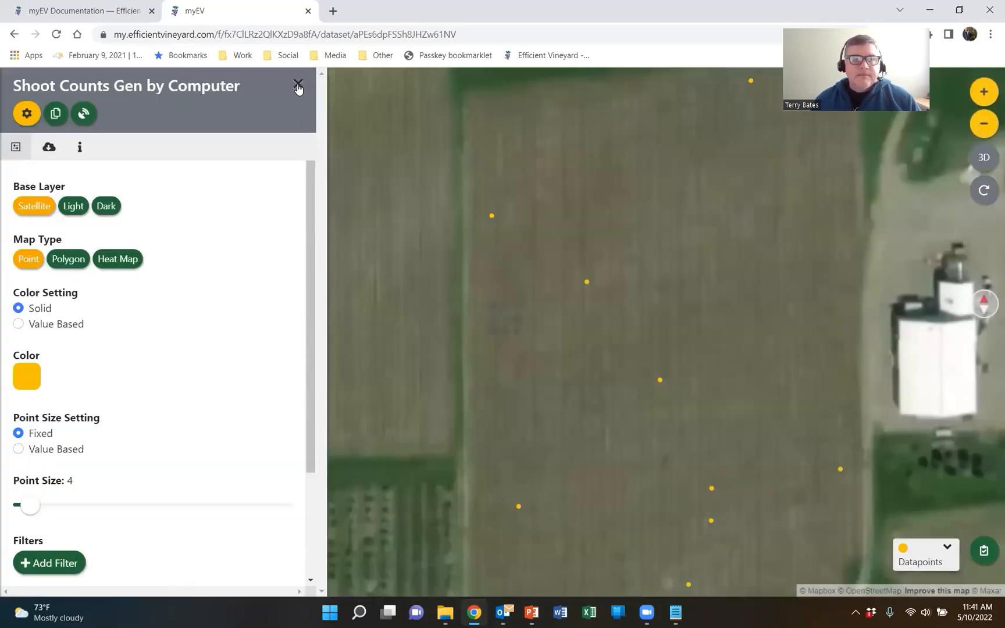
Step: Reopen the Shoot Counts Gen by Computer dataset and convert it to a dynamic dataset
{"action": "left_click", "coordinate": [298, 87]}
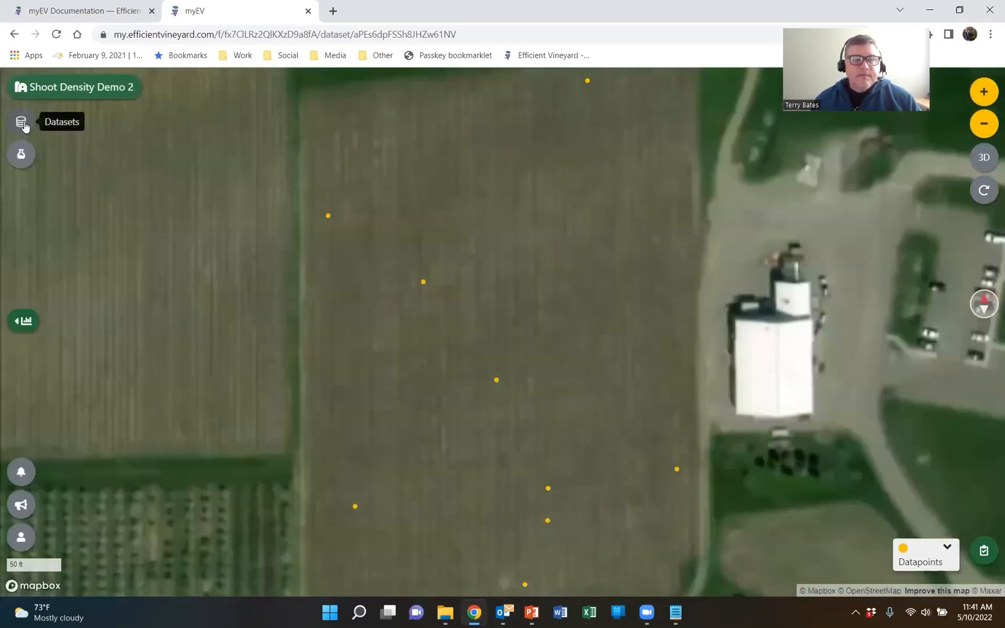
{"action": "left_click", "coordinate": [21, 123]}
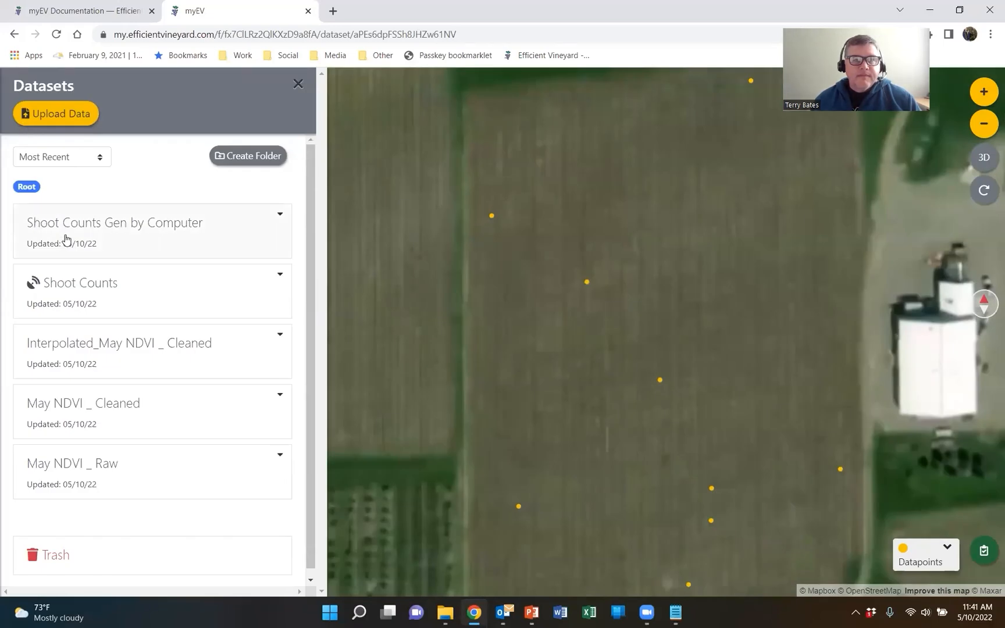
{"action": "left_click", "coordinate": [103, 232]}
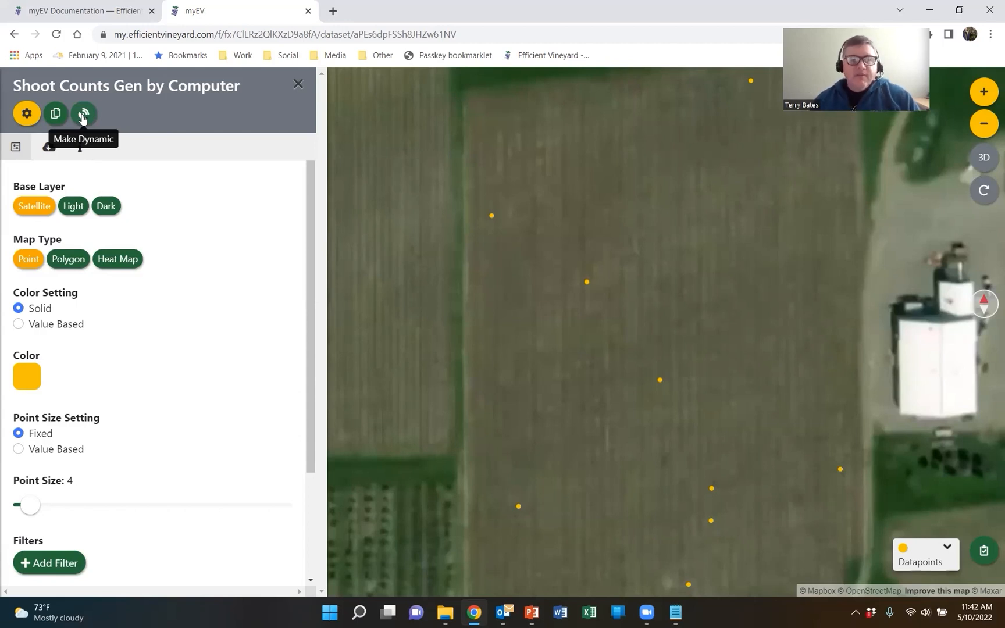
{"action": "left_click", "coordinate": [82, 118]}
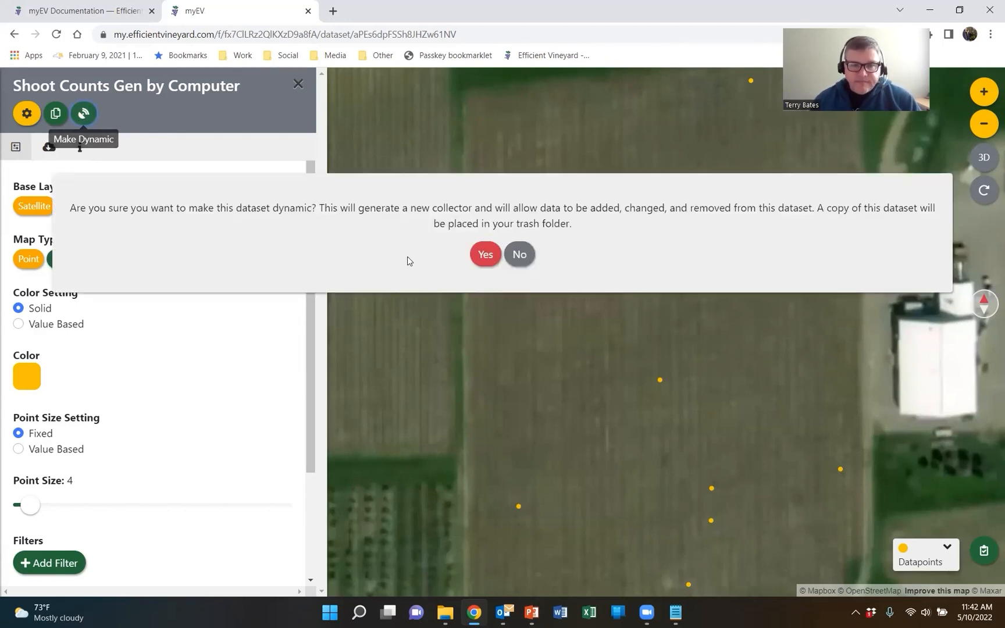
{"action": "left_click", "coordinate": [487, 256]}
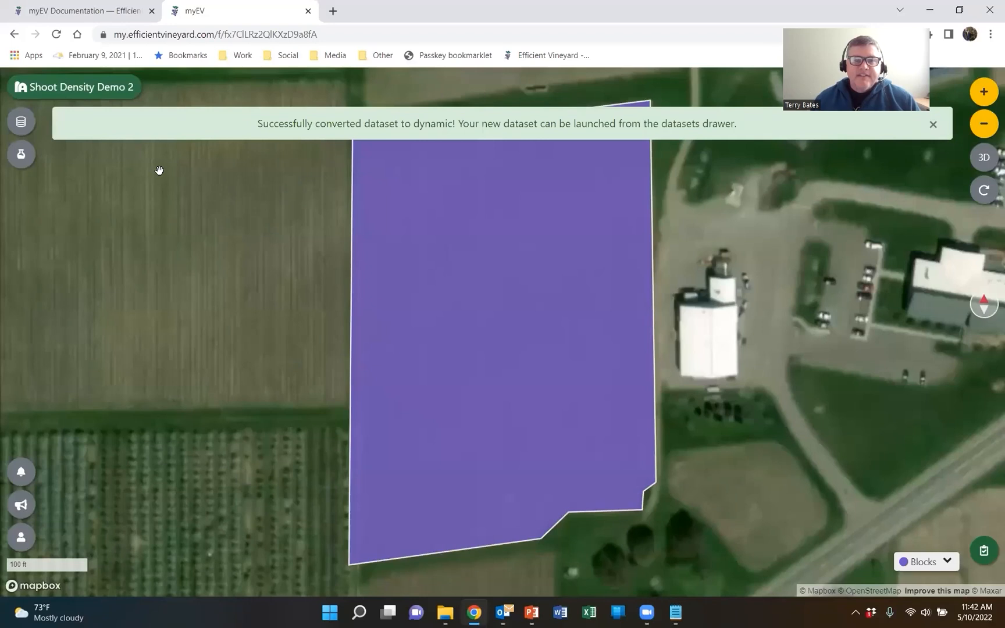
Step: Open the dynamic version of the Shoot Counts Gen by Computer dataset on the map
{"action": "left_click", "coordinate": [21, 120]}
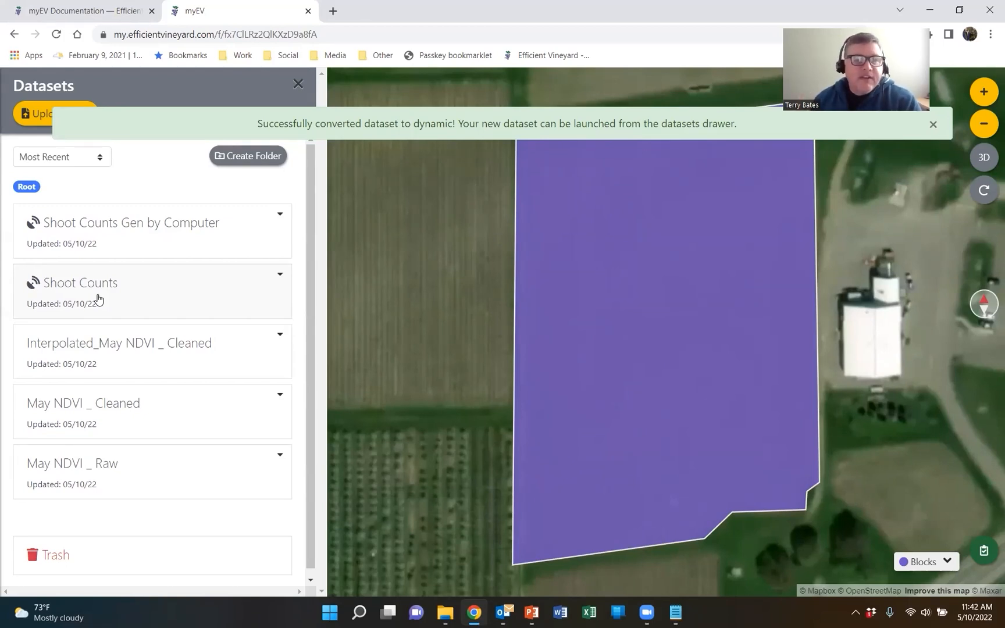
{"action": "left_click", "coordinate": [112, 227]}
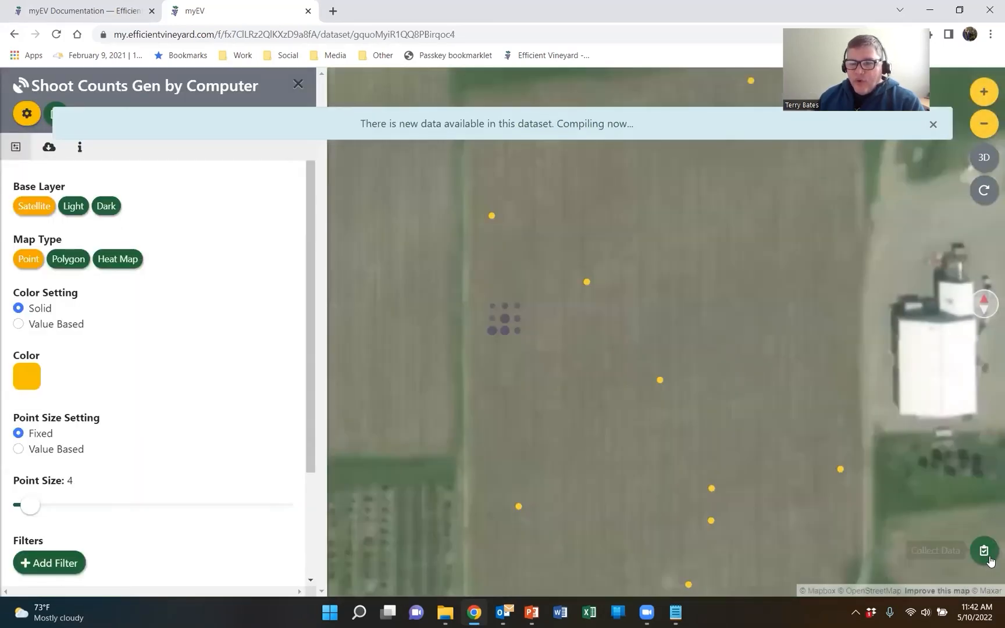
Step: Edit the Shoot Counts Gen by Computer data collector and relabel its NDVI field as Shoot Count
{"action": "left_click", "coordinate": [983, 552]}
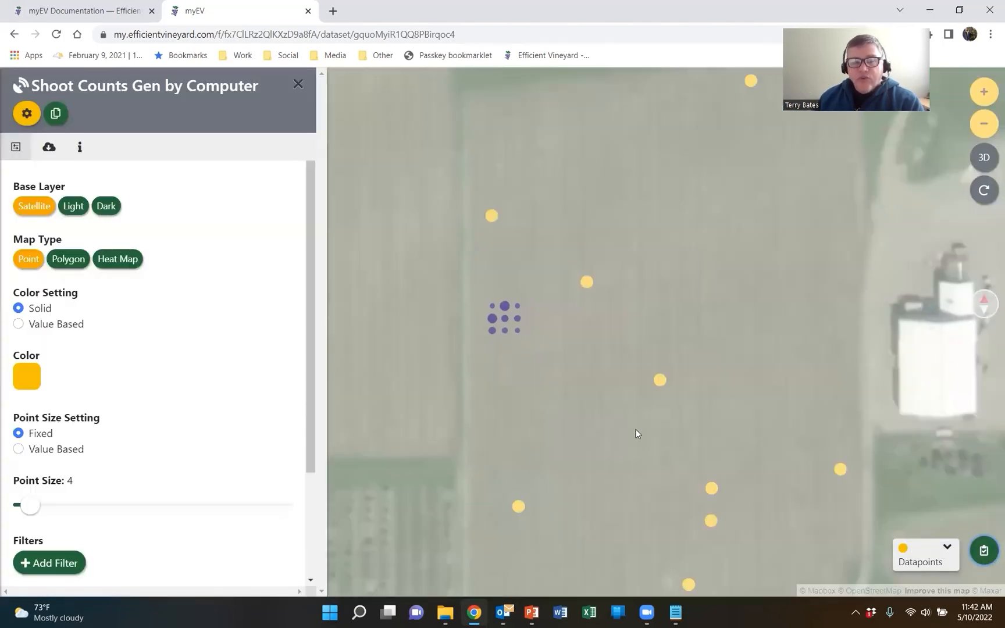
{"action": "left_click", "coordinate": [985, 554]}
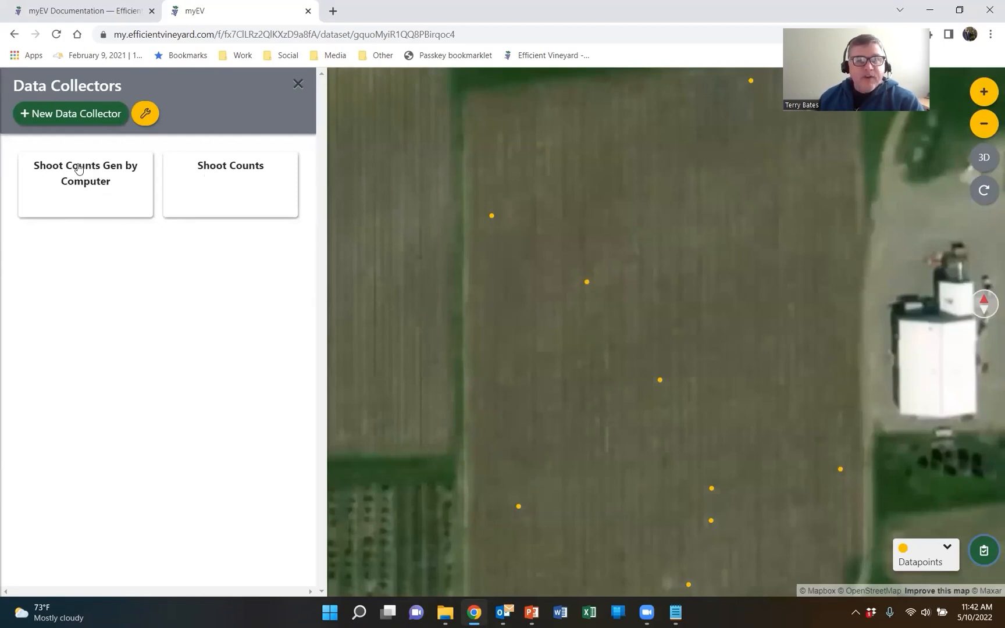
{"action": "left_click", "coordinate": [144, 113]}
{"action": "left_click", "coordinate": [79, 205]}
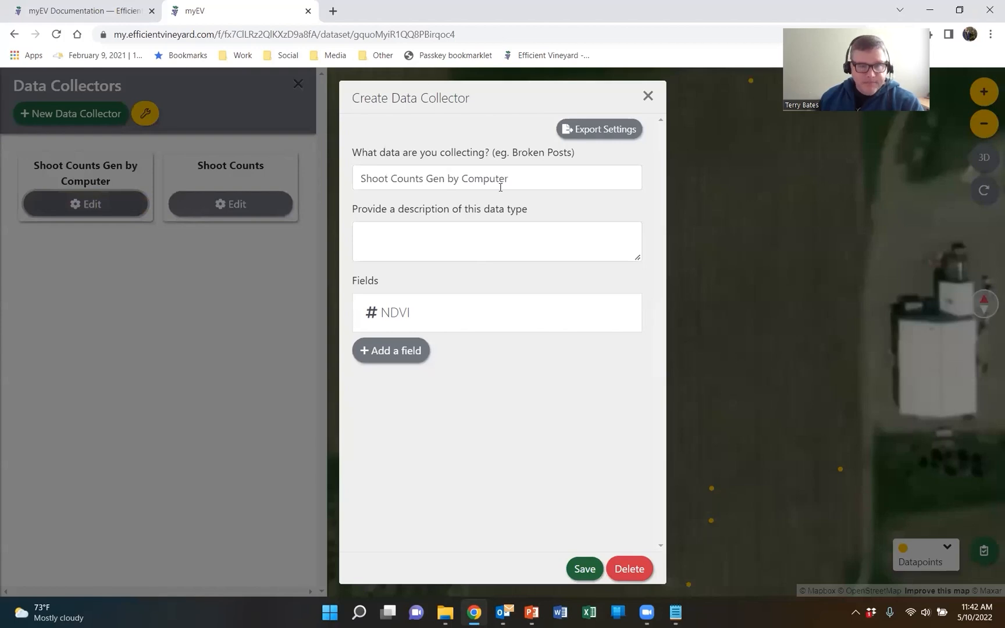
{"action": "left_click", "coordinate": [415, 316]}
{"action": "left_click_drag", "start_coordinate": [391, 160], "coordinate": [352, 162]}
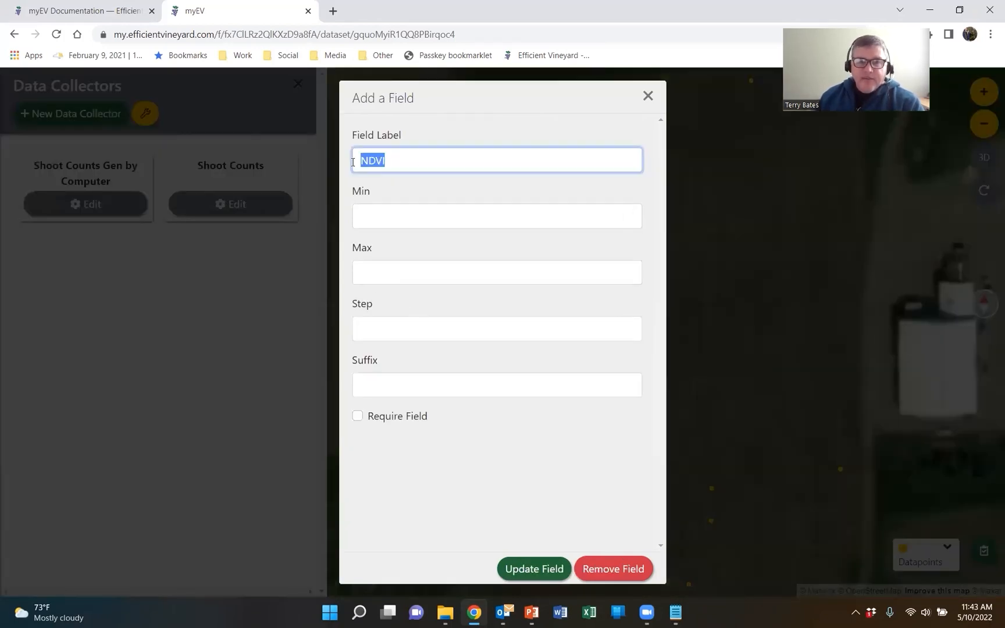
{"action": "type", "text": "Shoot Count"}
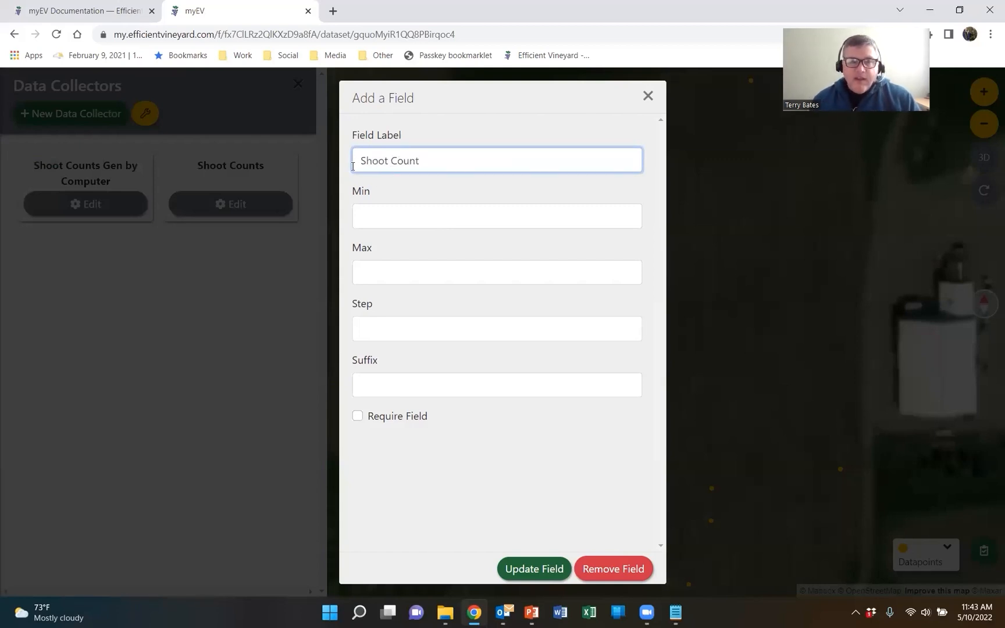
Step: Give the Shoot Count field a minimum of 0, maximum of 300 and step of 1, make it required, and save the collector
{"action": "left_click", "coordinate": [372, 214]}
{"action": "type", "text": "0"}
{"action": "left_click", "coordinate": [386, 272]}
{"action": "type", "text": "300"}
{"action": "left_click", "coordinate": [390, 322]}
{"action": "type", "text": "1"}
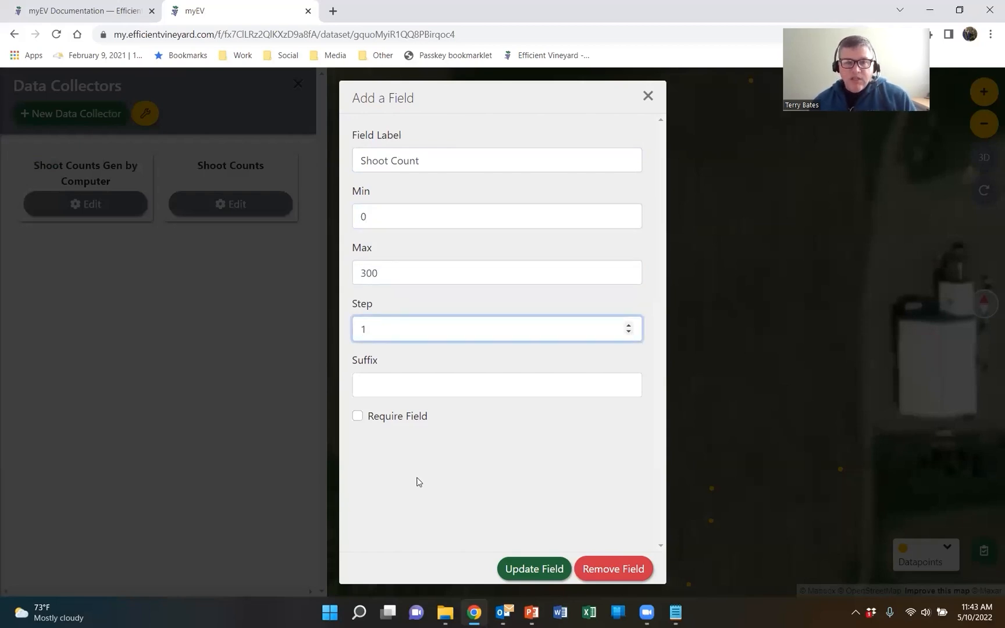
{"action": "left_click", "coordinate": [377, 417]}
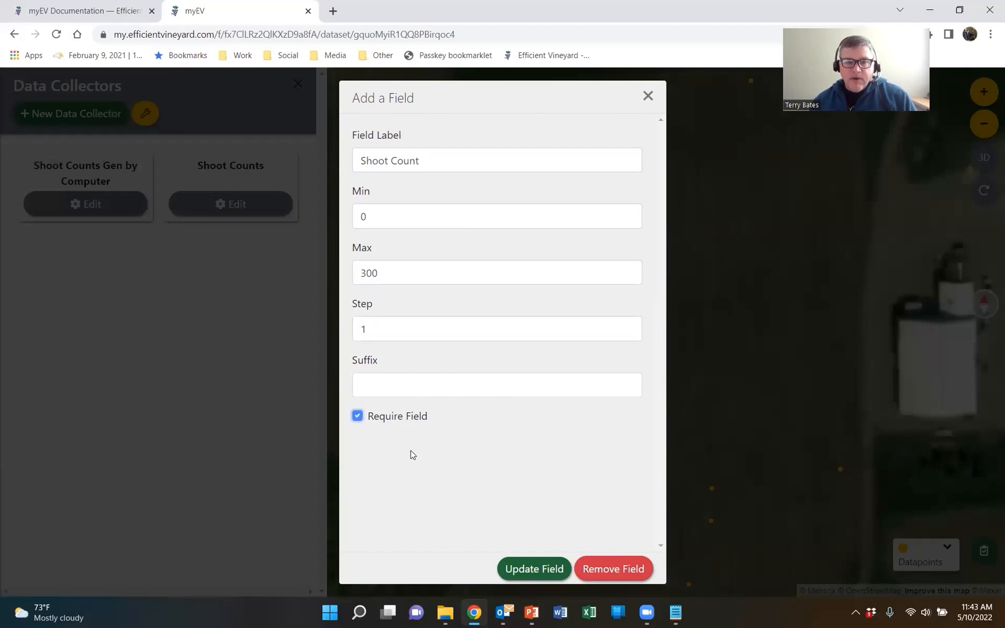
{"action": "left_click", "coordinate": [548, 568]}
{"action": "left_click", "coordinate": [584, 569]}
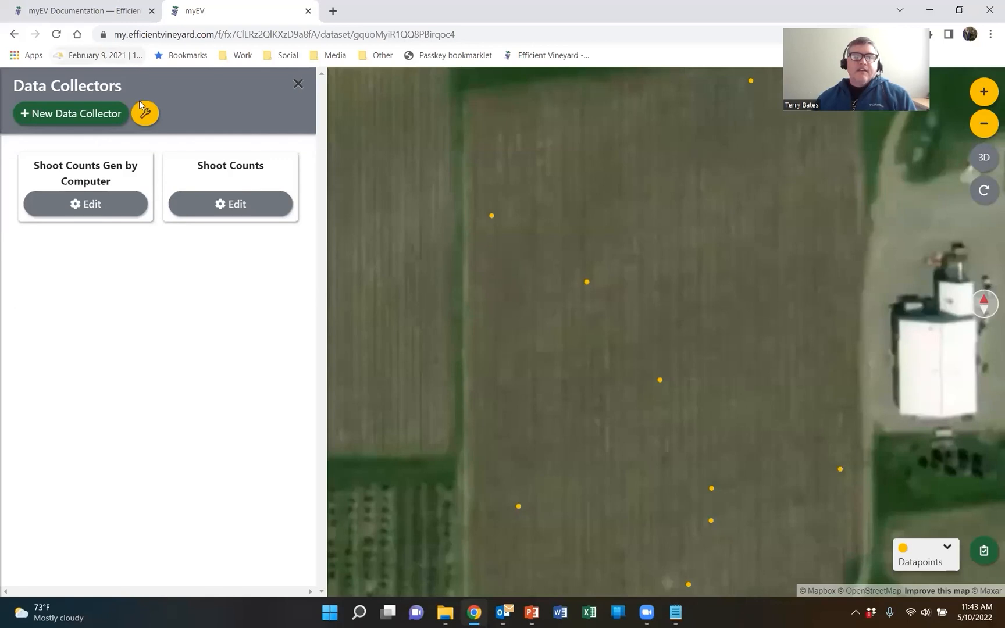
{"action": "left_click", "coordinate": [145, 113]}
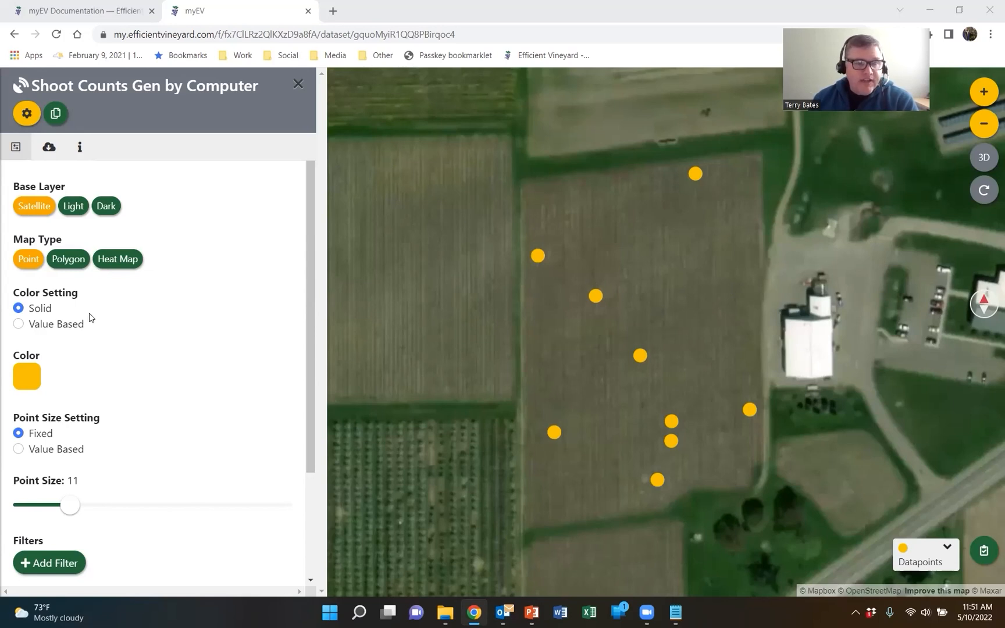
Step: Color the Shoot Counts Gen by Computer points by their Shoot Count values and close the dataset settings
{"action": "left_click", "coordinate": [41, 326]}
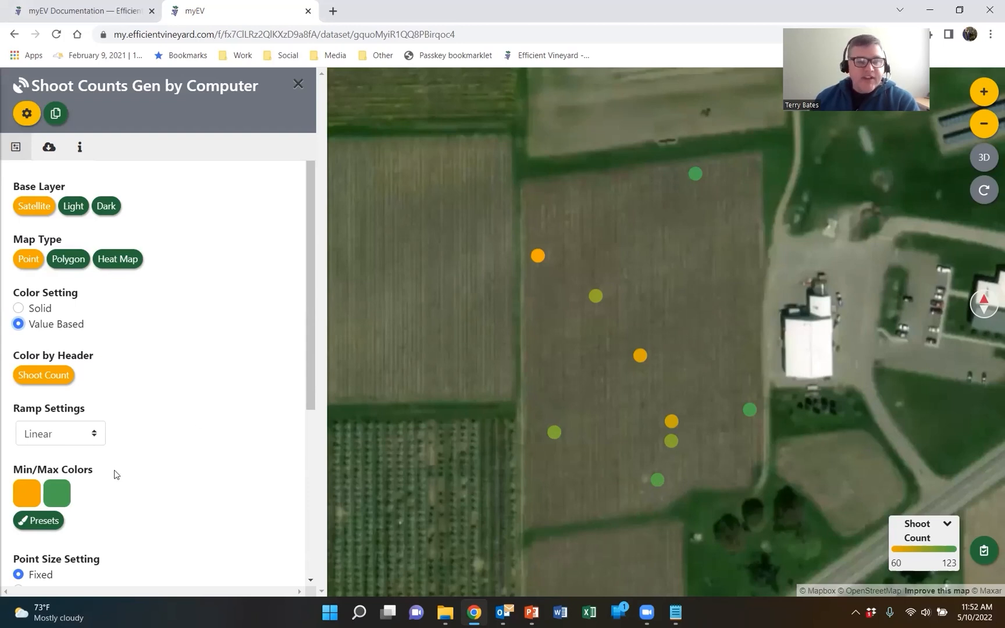
{"action": "left_click_drag", "start_coordinate": [307, 282], "coordinate": [314, 399]}
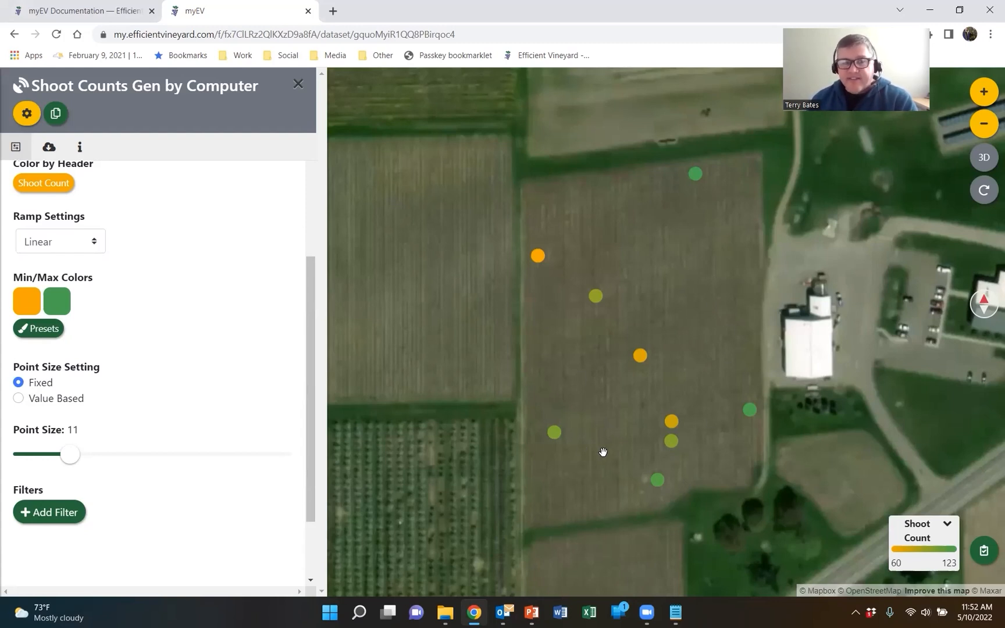
{"action": "left_click", "coordinate": [297, 83]}
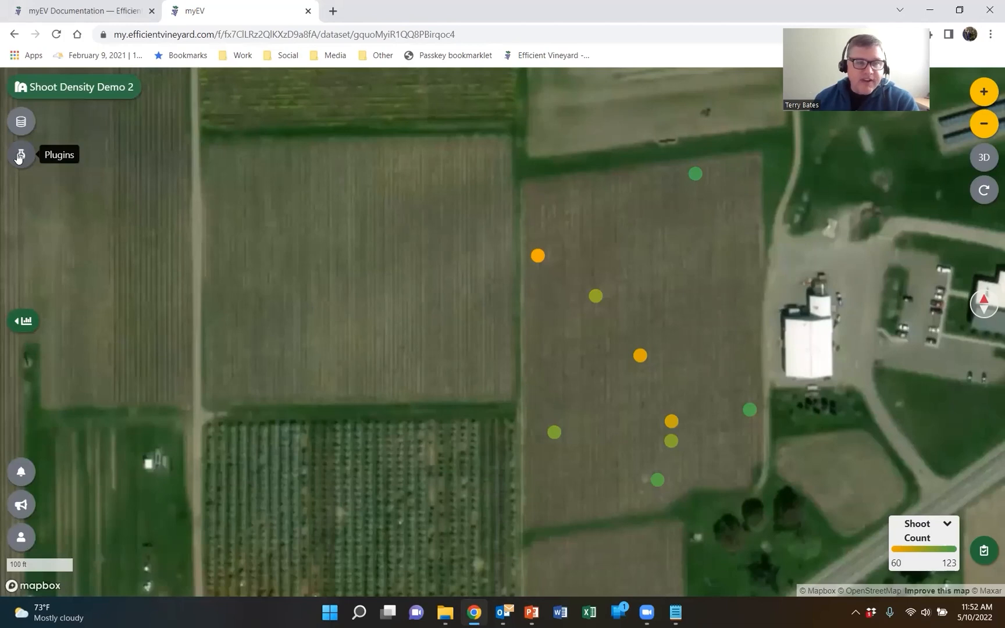
Step: Run the Translator on the NDVI of Interpolated_May NDVI _ Cleaned, using Shoot Count from Shoot Counts Gen by Computer as samples
{"action": "left_click", "coordinate": [20, 155]}
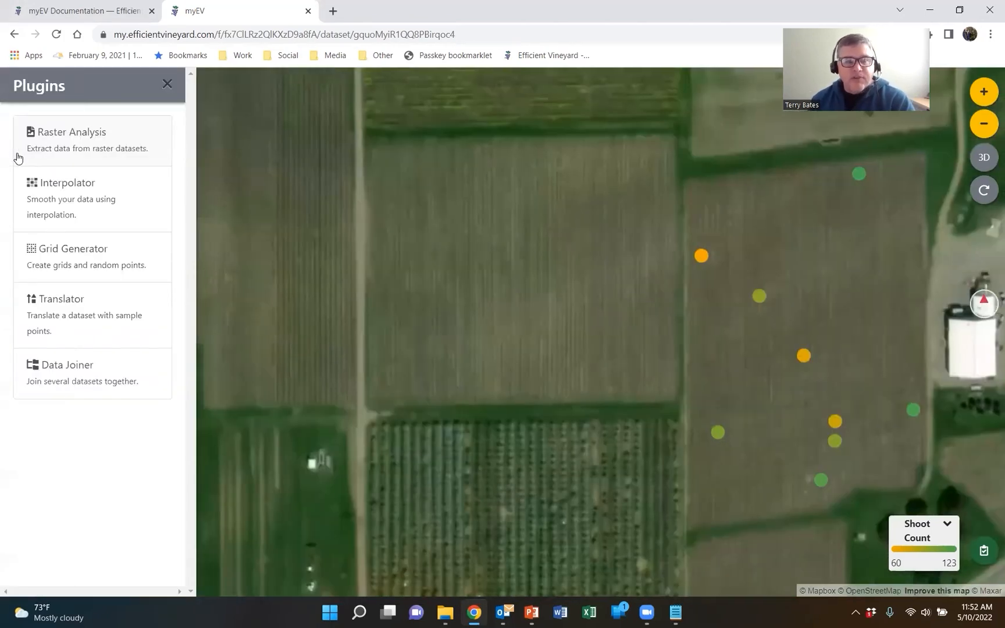
{"action": "left_click", "coordinate": [53, 317]}
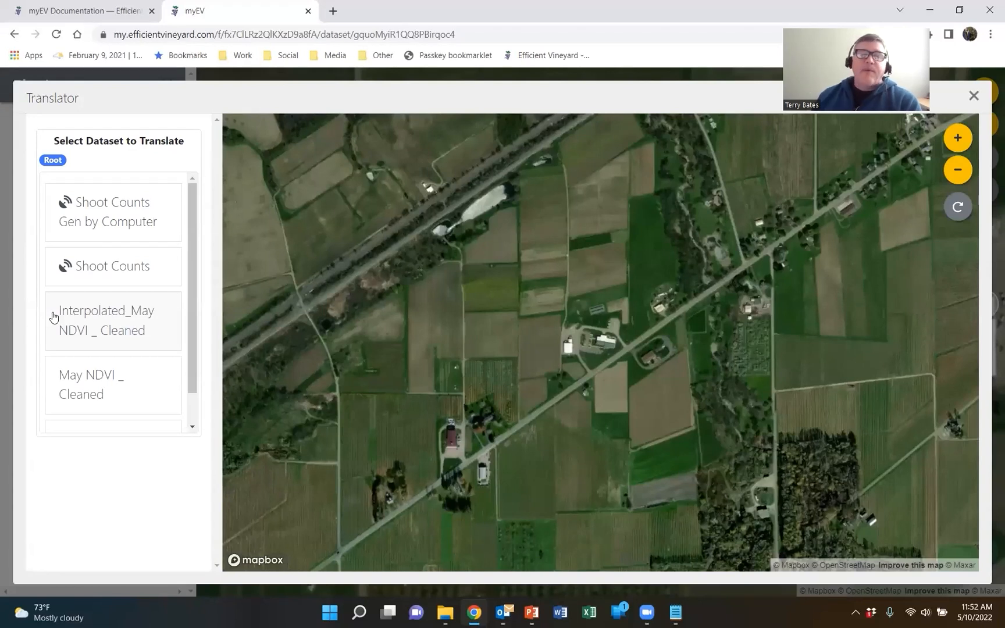
{"action": "left_click", "coordinate": [100, 320]}
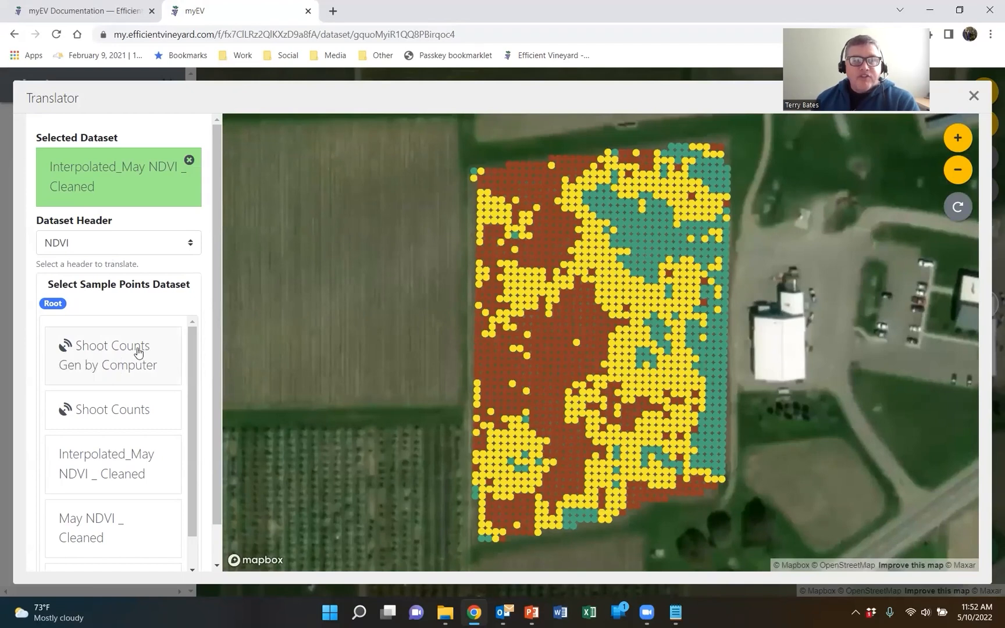
{"action": "left_click", "coordinate": [114, 359]}
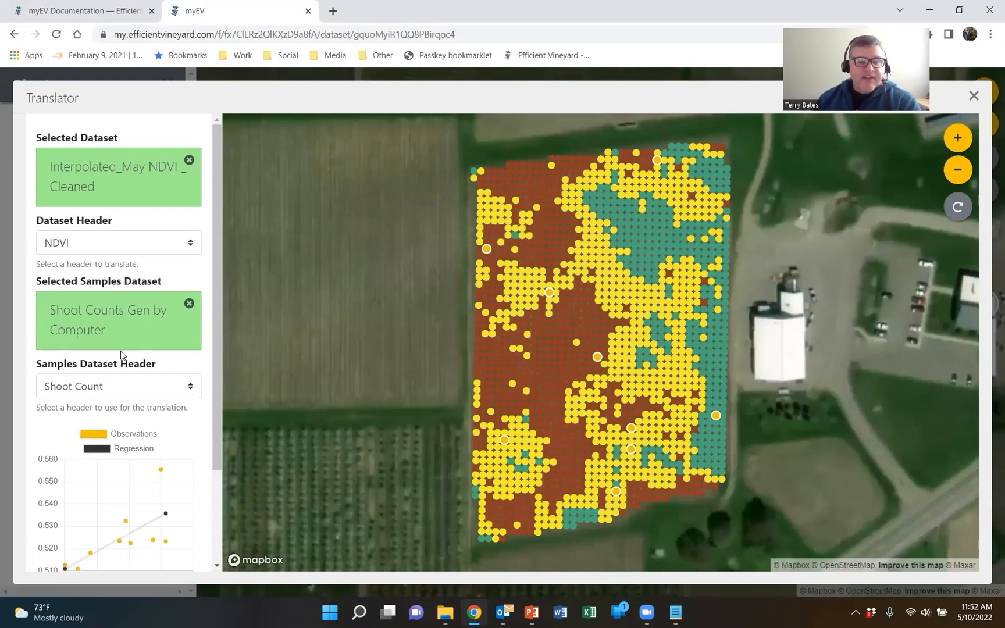
{"action": "left_click_drag", "start_coordinate": [217, 247], "coordinate": [214, 334]}
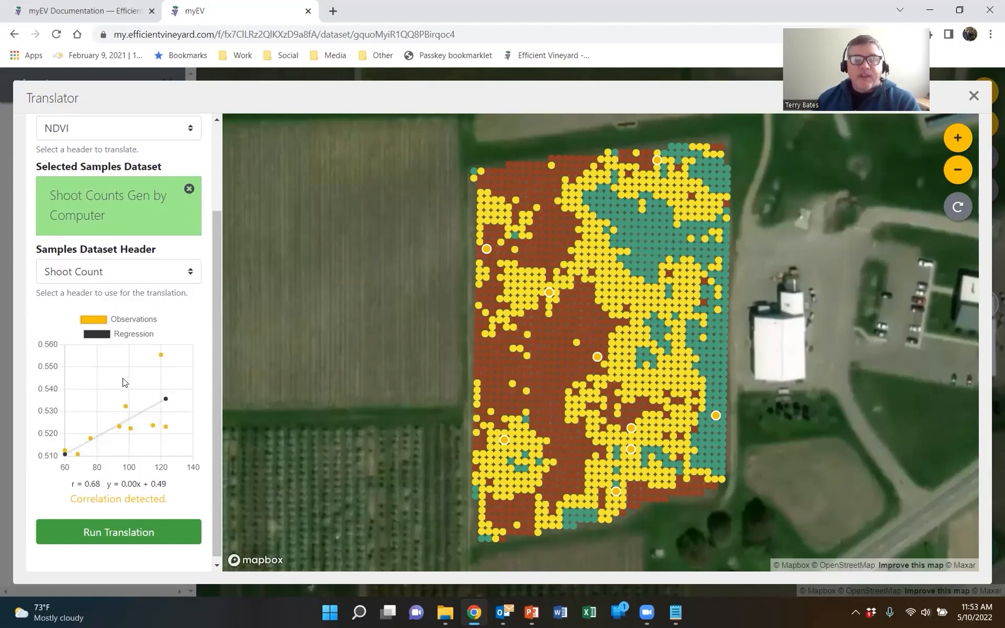
{"action": "left_click_drag", "start_coordinate": [215, 456], "coordinate": [214, 472]}
{"action": "left_click", "coordinate": [116, 531]}
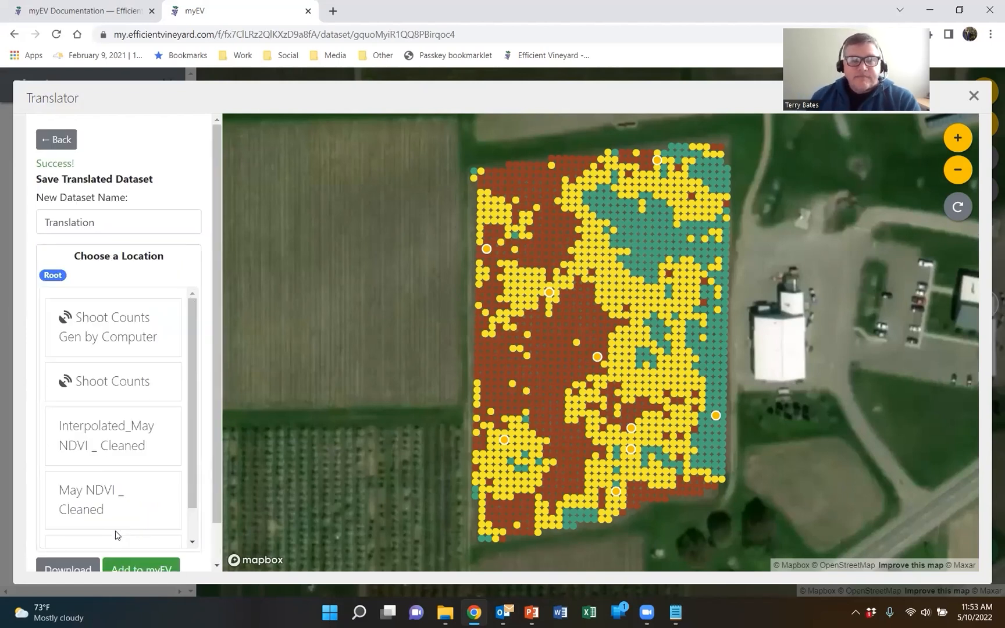
Step: Add the translated data to myEV as a dataset named Translation in the Root location and leave the Translator
{"action": "scroll", "coordinate": [116, 523], "scroll_direction": "down", "scroll_amount": 1}
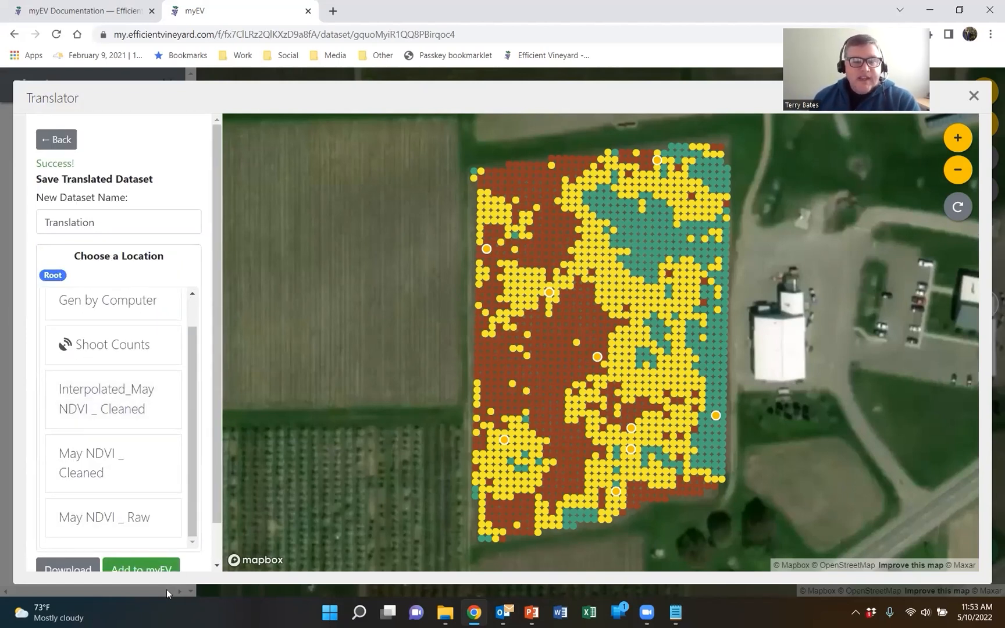
{"action": "scroll", "coordinate": [214, 442], "scroll_direction": "down", "scroll_amount": 1}
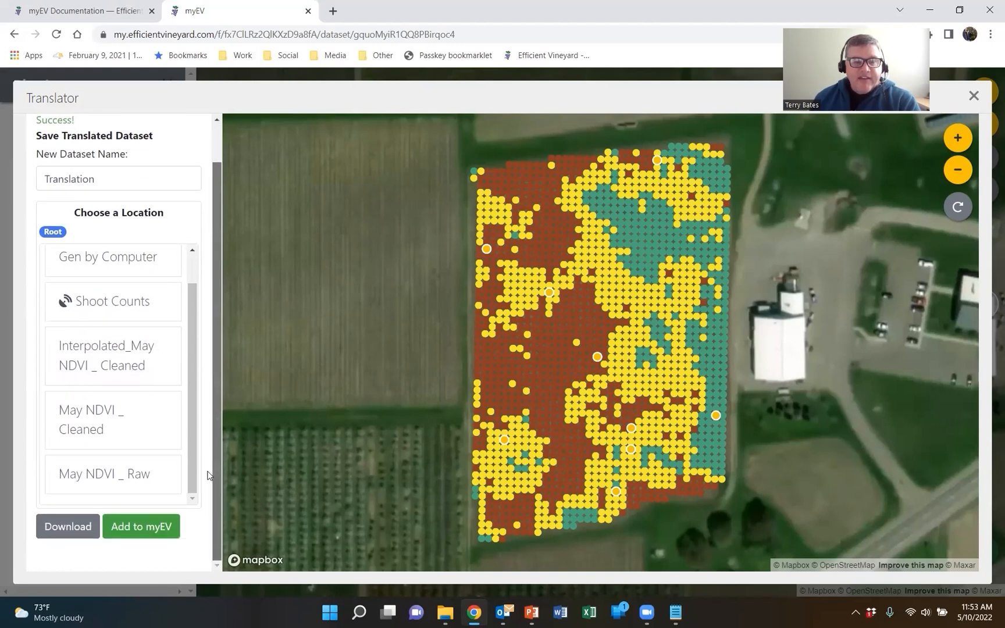
{"action": "left_click", "coordinate": [140, 530]}
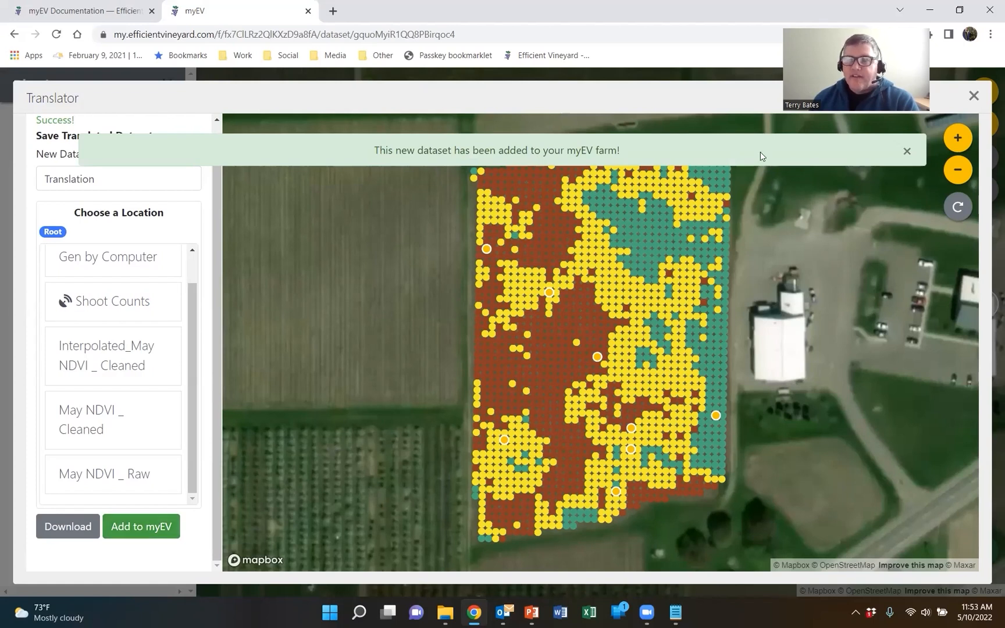
{"action": "left_click", "coordinate": [973, 95]}
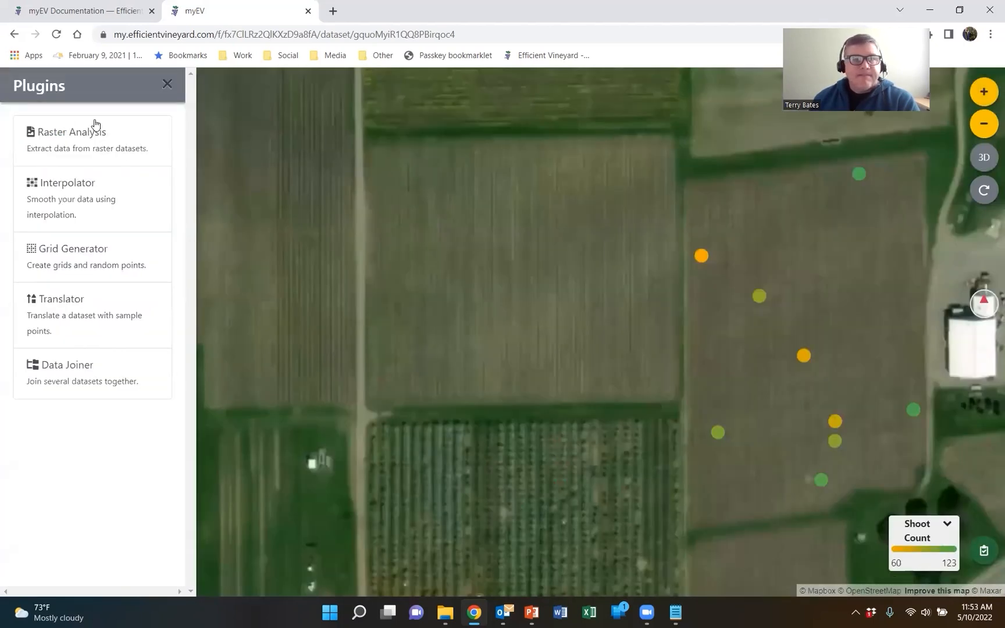
{"action": "left_click", "coordinate": [167, 84]}
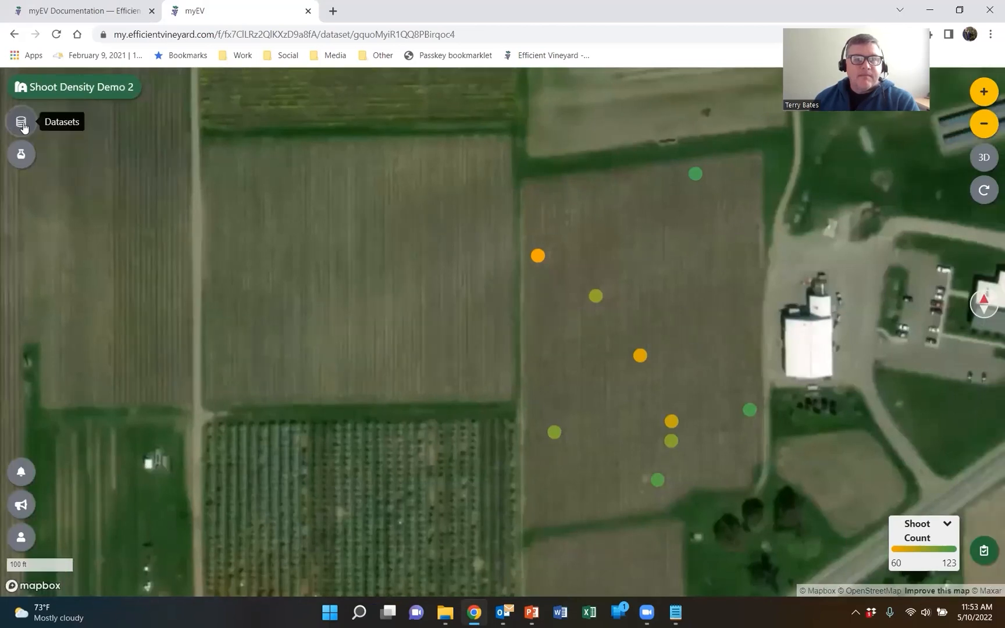
Step: Open the Translation dataset on the map, showing the whole block
{"action": "left_click", "coordinate": [22, 123]}
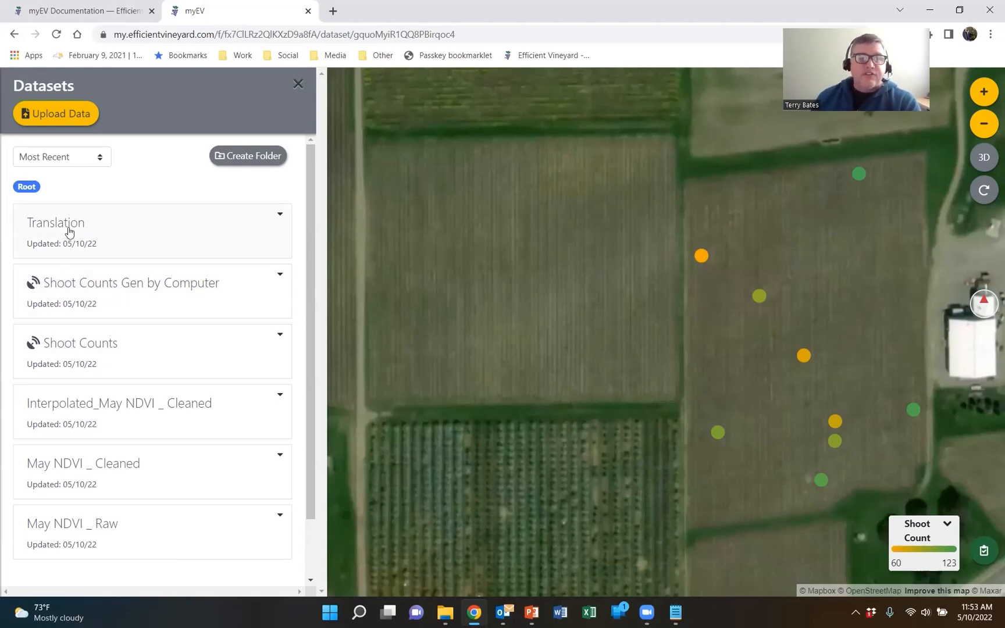
{"action": "left_click", "coordinate": [99, 227]}
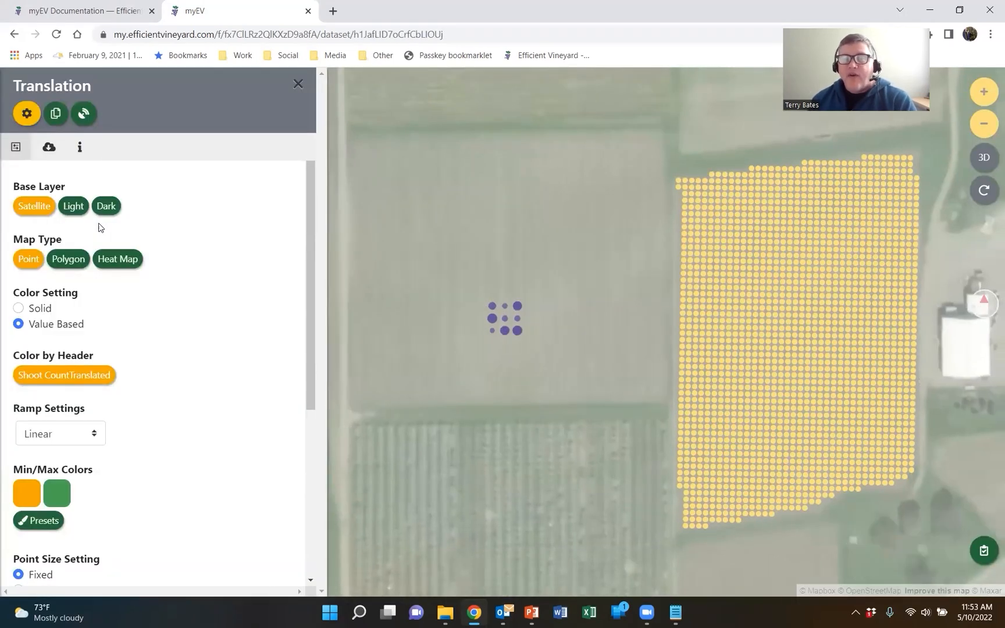
{"action": "scroll", "coordinate": [564, 296], "scroll_direction": "down", "scroll_amount": 2}
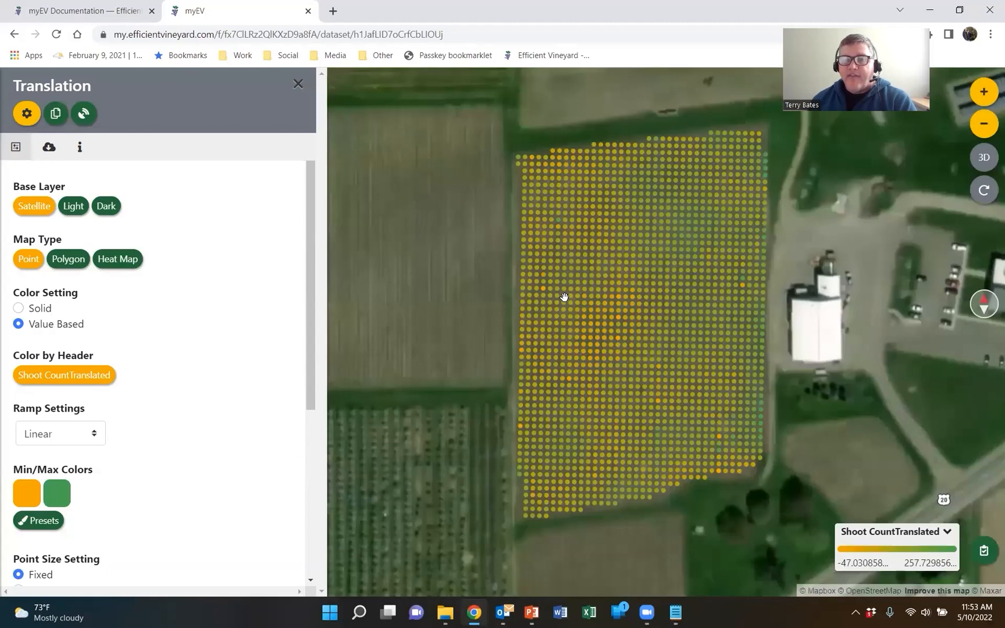
{"action": "scroll", "coordinate": [579, 321], "scroll_direction": "down", "scroll_amount": 1}
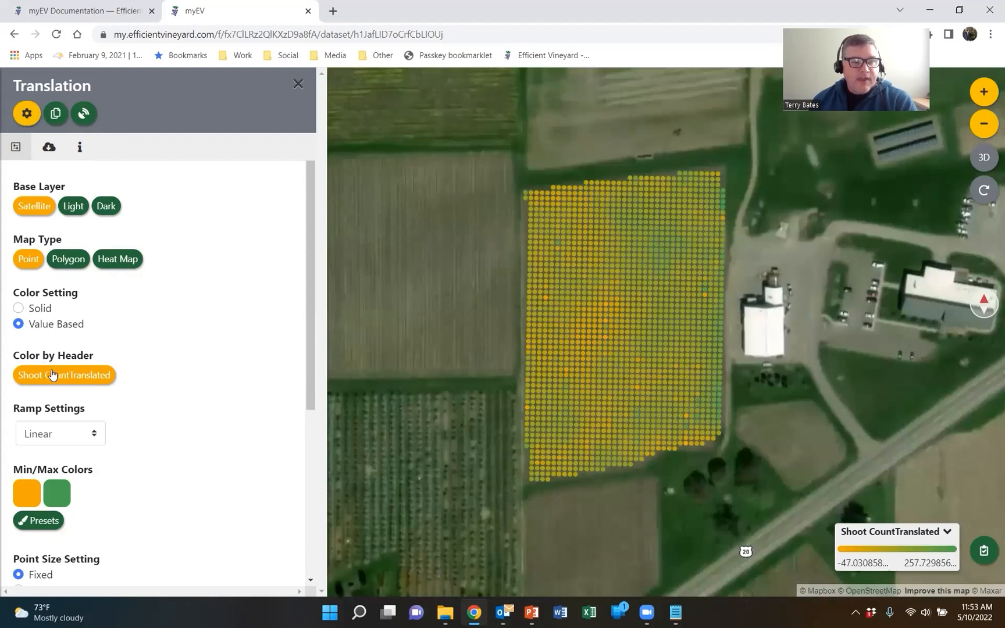
Step: Classify the Translation map's Shoot CountTranslated values into zones with the Jenks ramp setting
{"action": "left_click", "coordinate": [100, 436]}
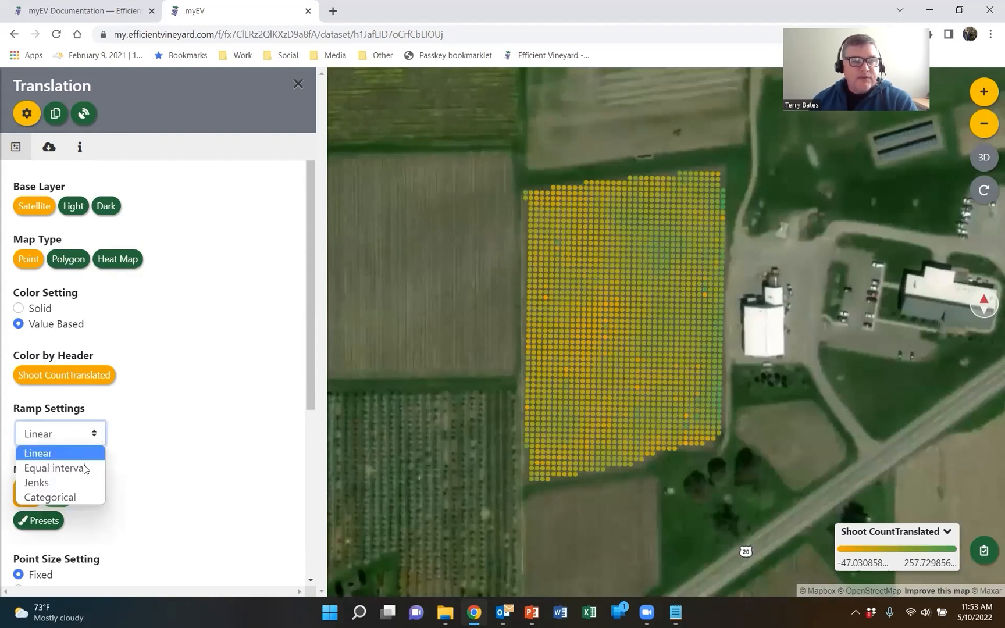
{"action": "left_click", "coordinate": [72, 492]}
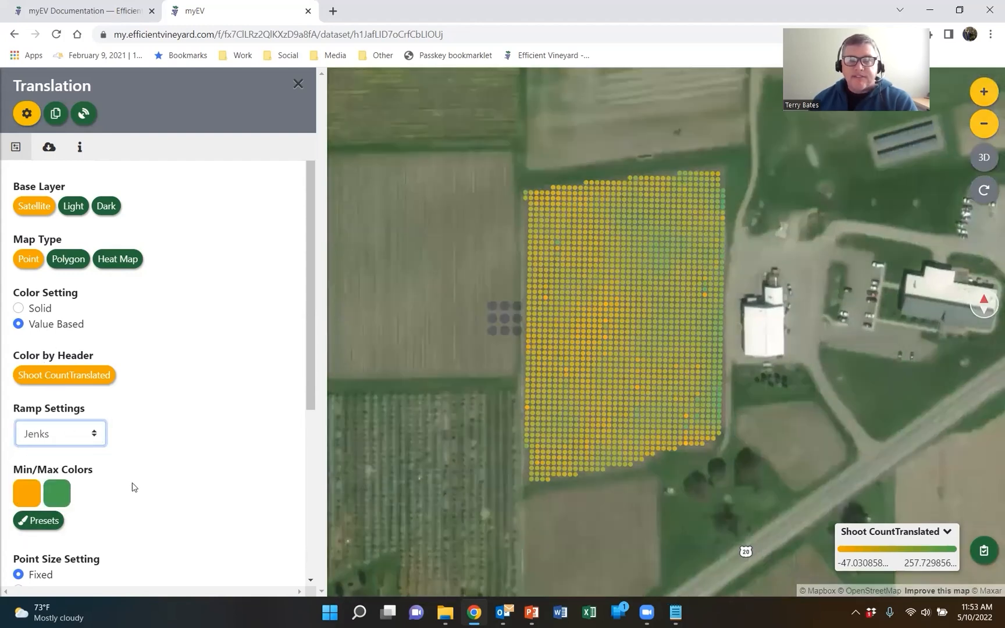
{"action": "scroll", "coordinate": [584, 332], "scroll_direction": "down", "scroll_amount": 1}
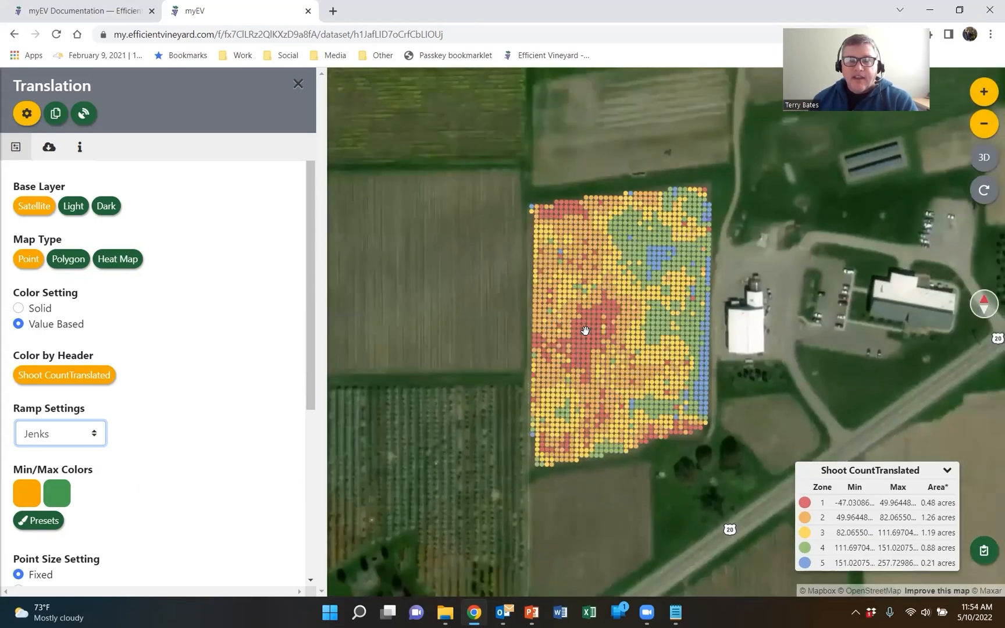
{"action": "scroll", "coordinate": [585, 330], "scroll_direction": "up", "scroll_amount": 1}
Step: Enlarge the fixed point size of the Translation map so the points fill the block
{"action": "left_click_drag", "start_coordinate": [310, 321], "coordinate": [300, 390]}
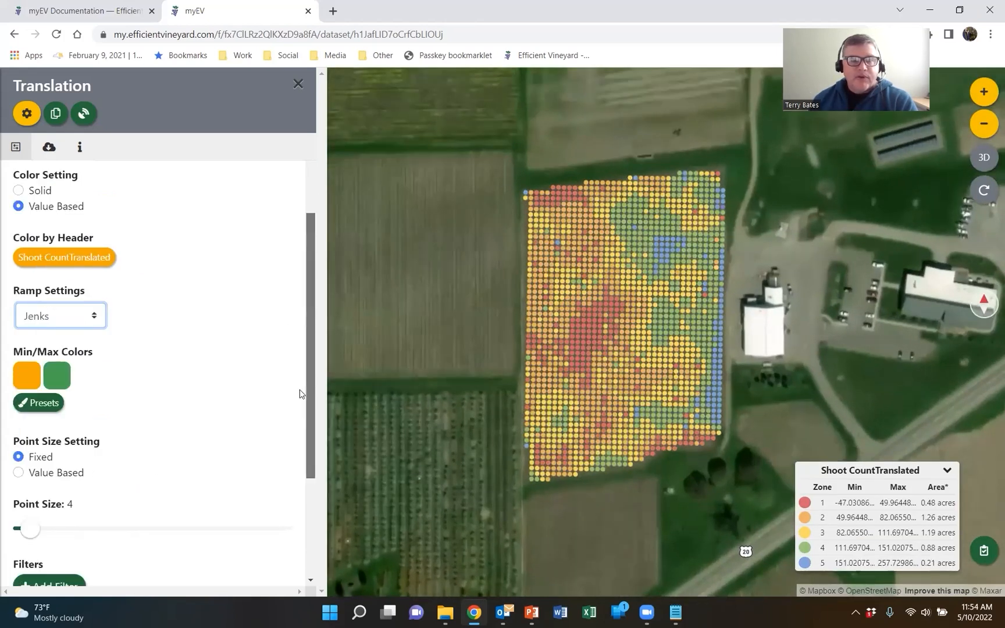
{"action": "left_click_drag", "start_coordinate": [29, 534], "coordinate": [53, 532]}
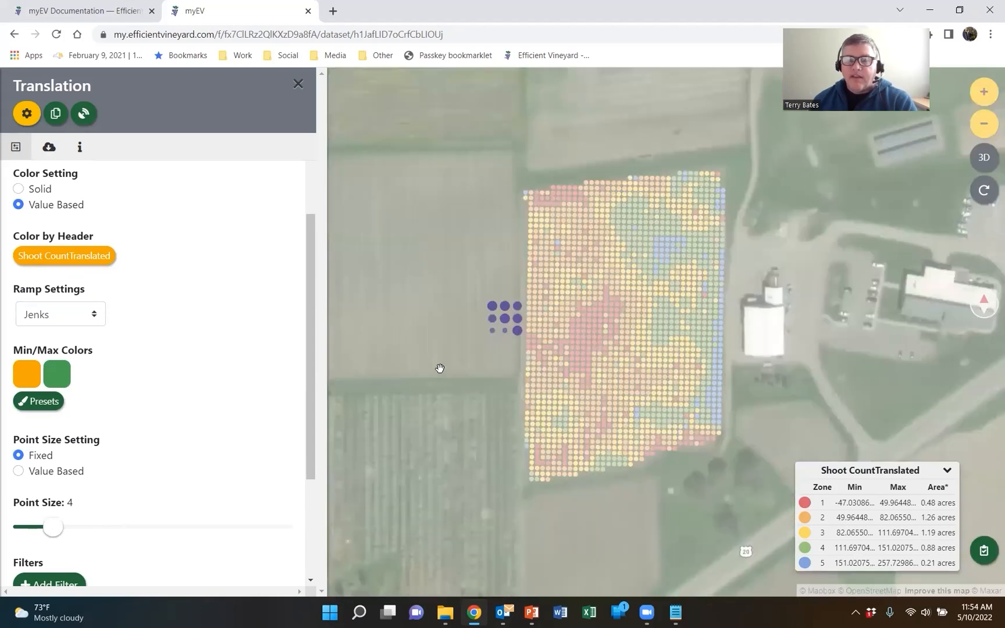
{"action": "scroll", "coordinate": [472, 362], "scroll_direction": "up", "scroll_amount": 1}
{"action": "scroll", "coordinate": [552, 365], "scroll_direction": "up", "scroll_amount": 1}
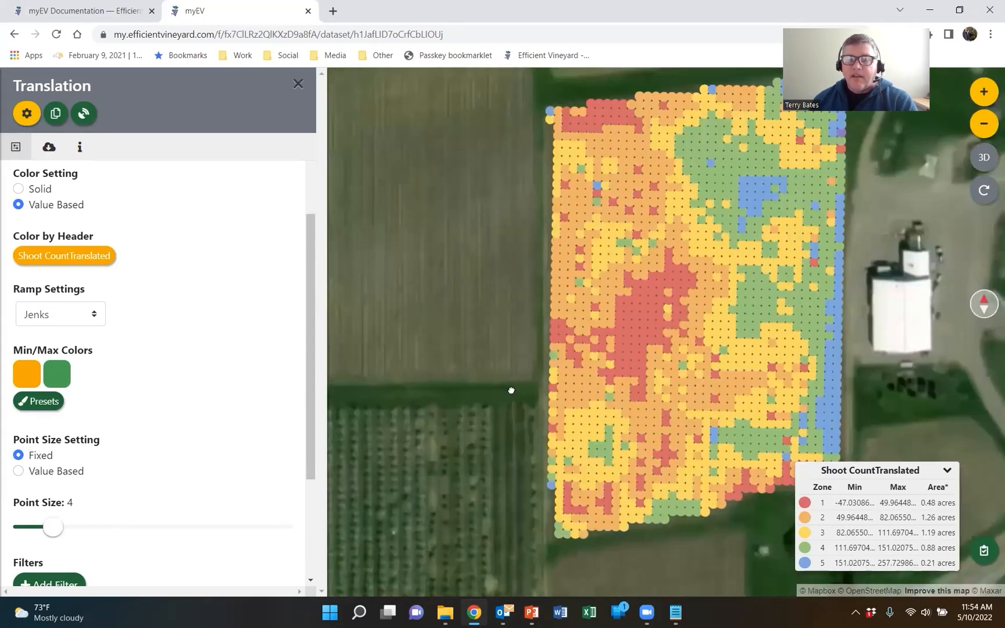
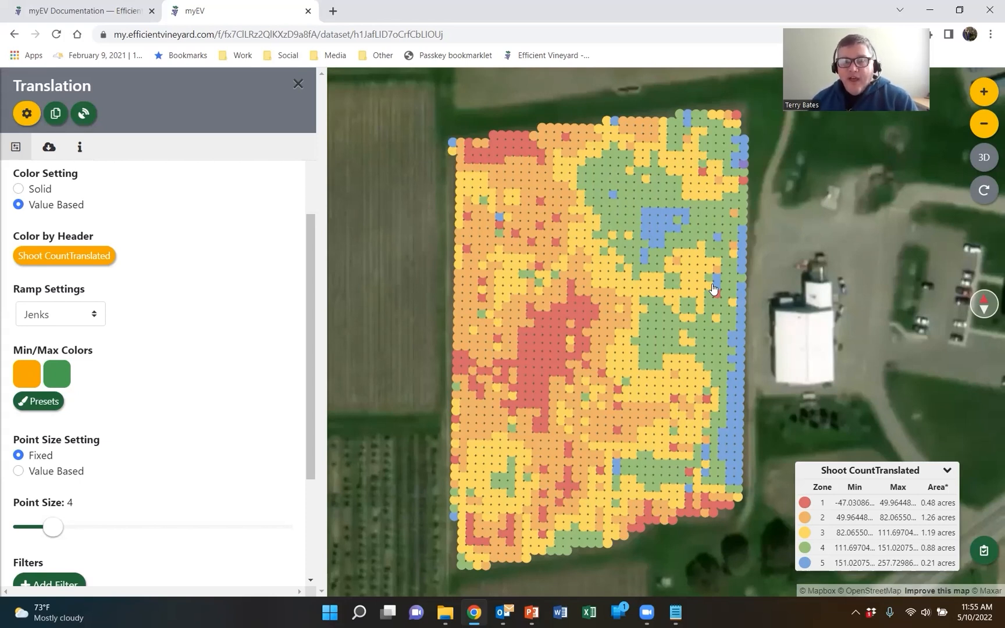
Step: Close the Translation settings, look over the list of datasets and open the feedback form
{"action": "left_click", "coordinate": [298, 84]}
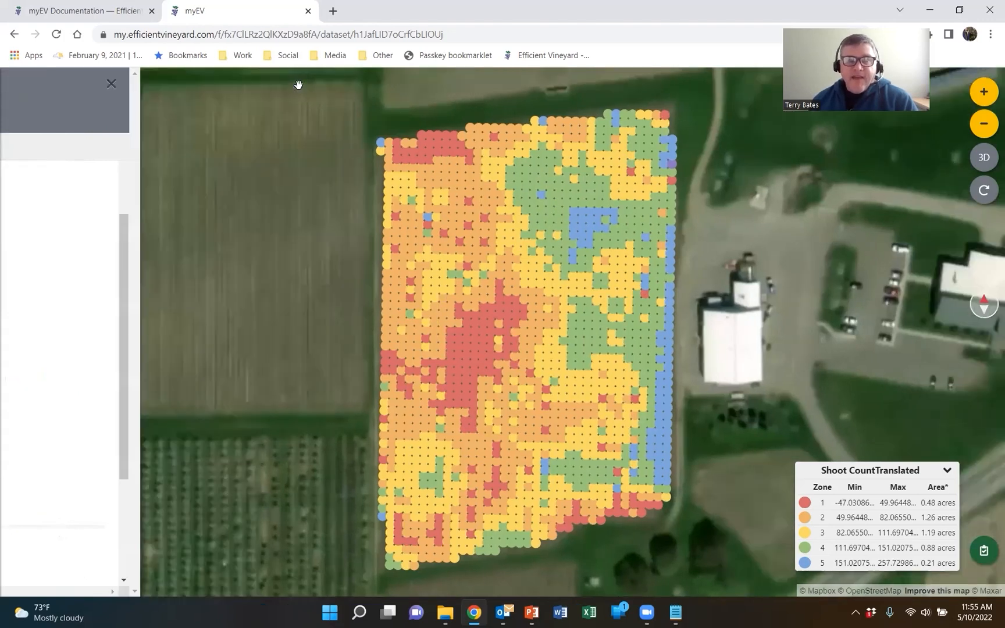
{"action": "left_click", "coordinate": [20, 125]}
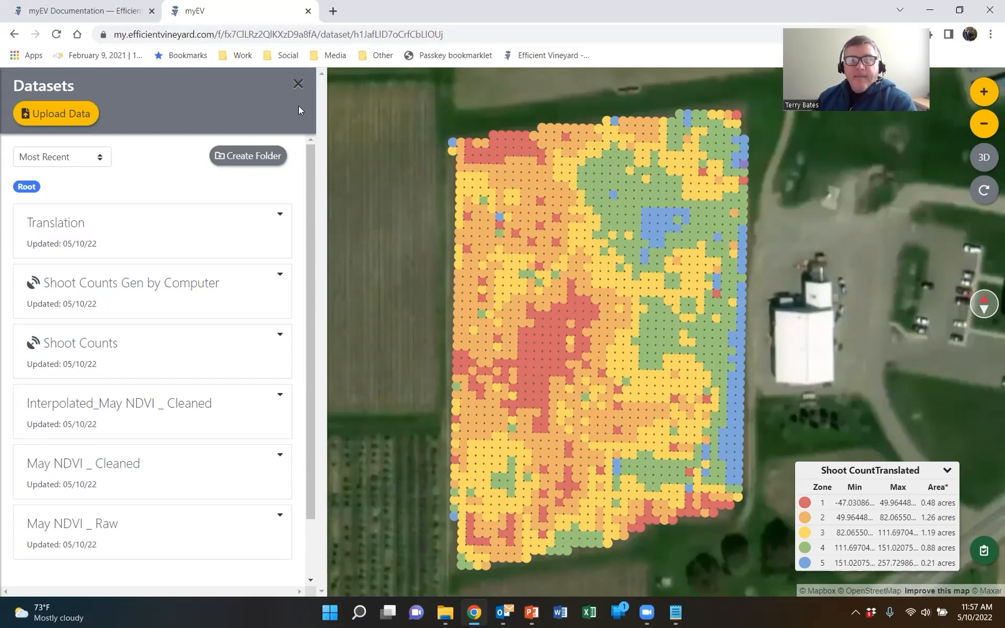
{"action": "left_click", "coordinate": [297, 84]}
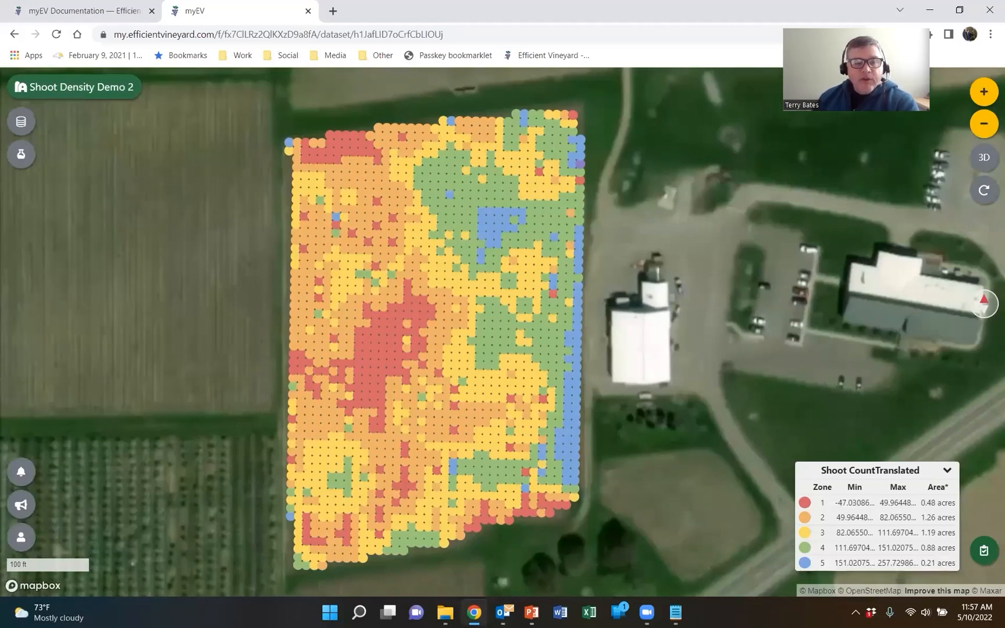
{"action": "left_click", "coordinate": [20, 507]}
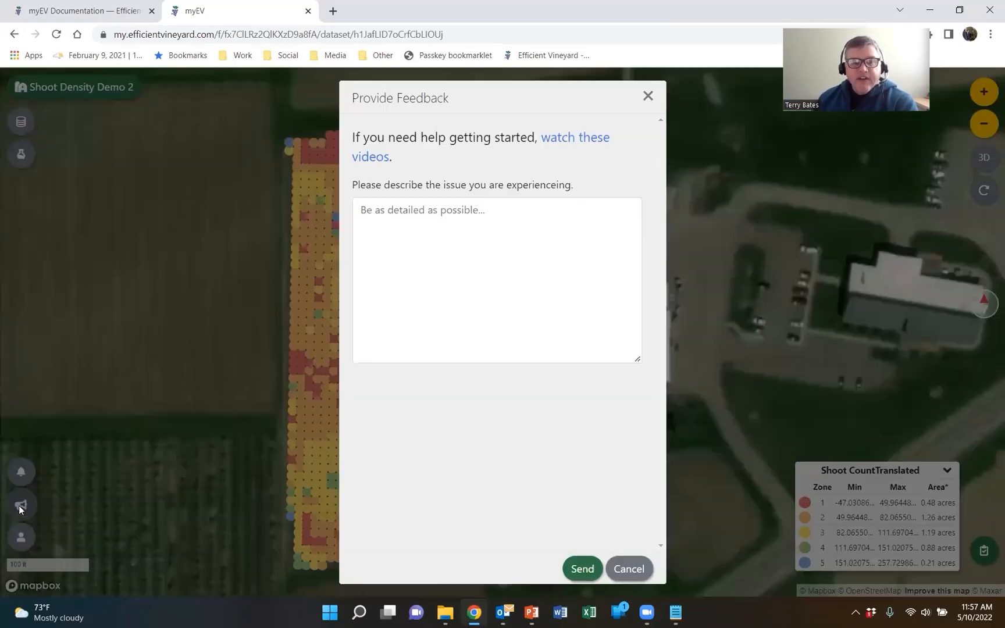